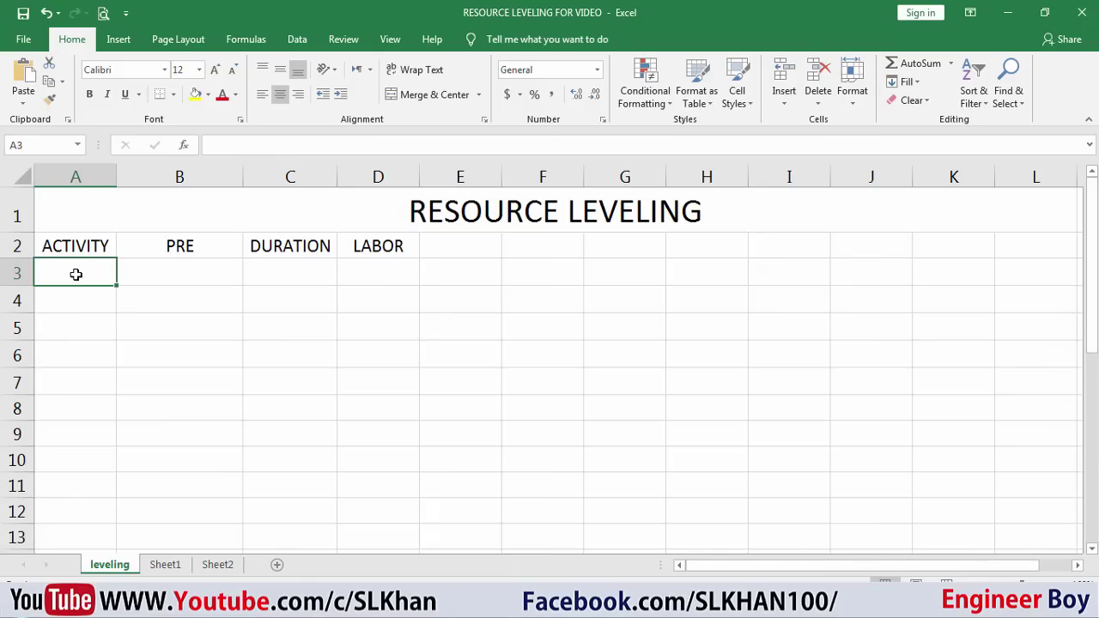
# Enter ACTIVITY in A3 and the activity letters B, C, D and E in cells A4 through A7.
pyautogui.write('ACTIVITY')
pyautogui.press('Return')
pyautogui.write('B')
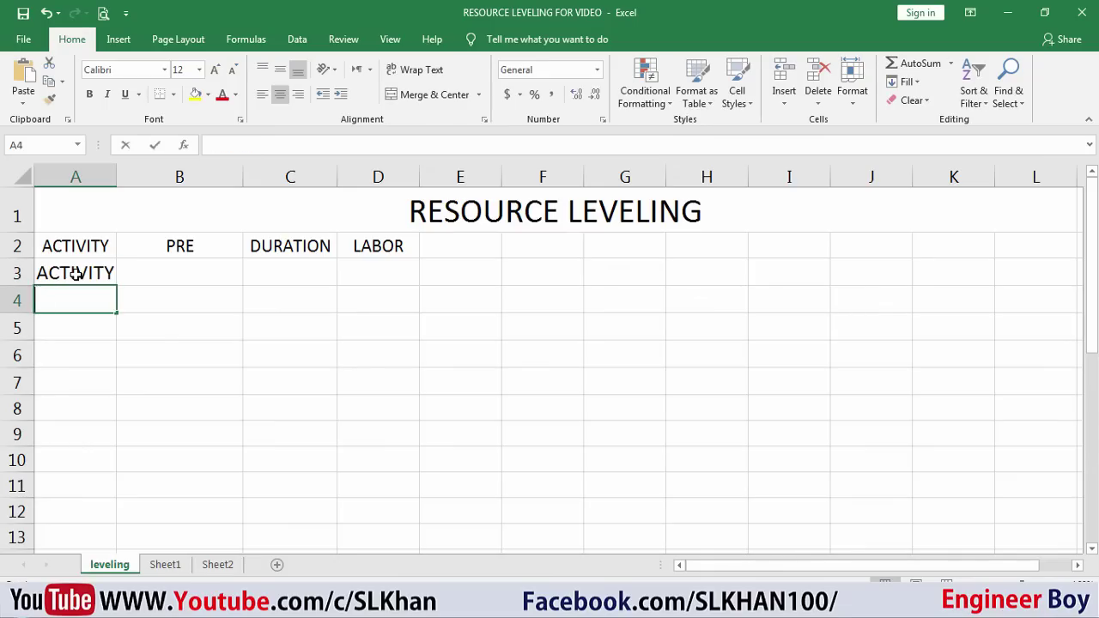
pyautogui.press('Return')
pyautogui.press('Return')
pyautogui.press('Up')
pyautogui.write('C')
pyautogui.press('Return')
pyautogui.write('D')
pyautogui.press('Return')
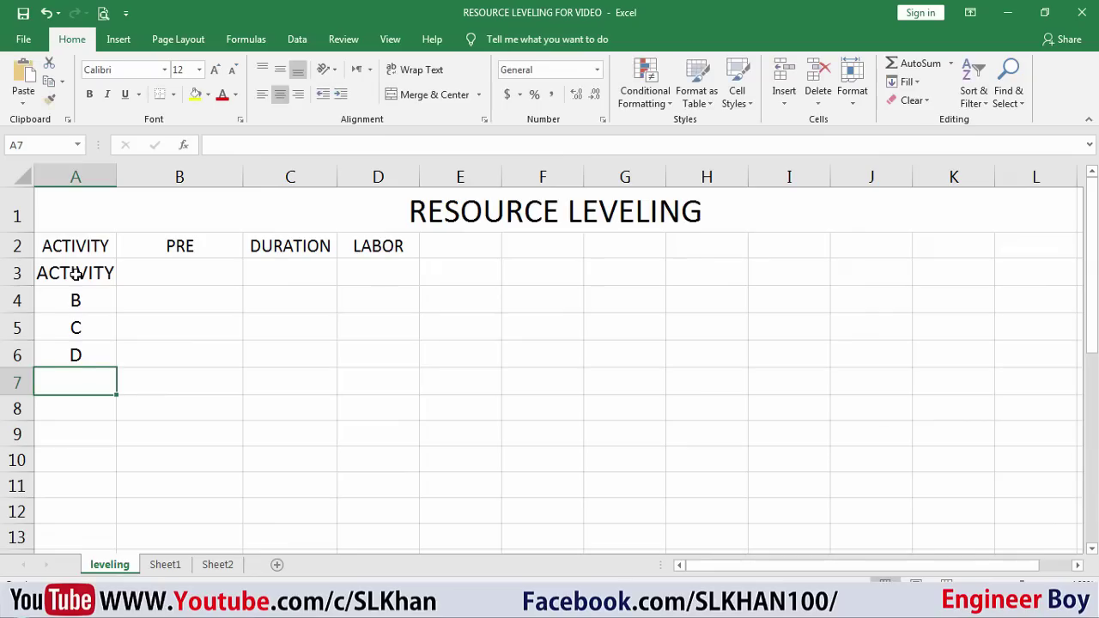
pyautogui.write('E')
pyautogui.press('Return')
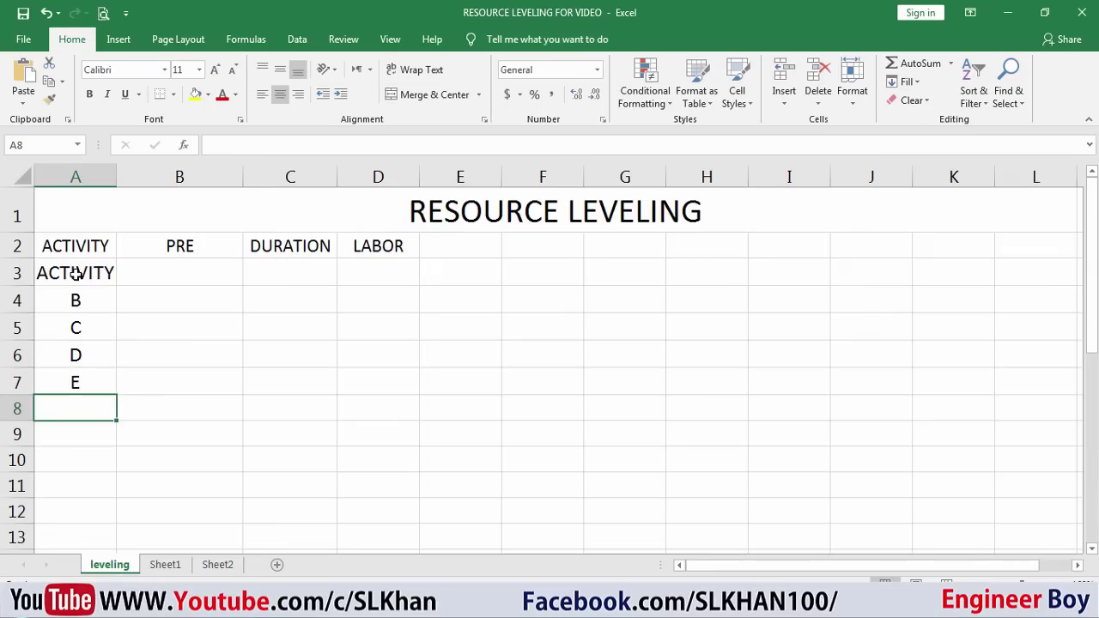
# Replace the entry in A3 with the activity letter A.
pyautogui.click(76, 273)
pyautogui.press('F2')
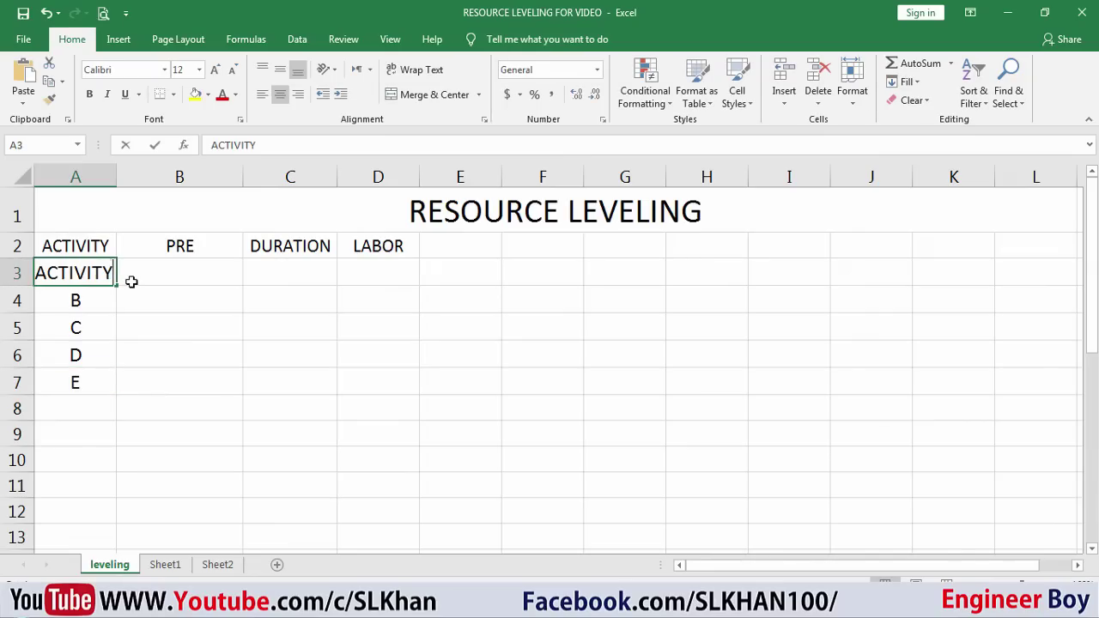
pyautogui.hotkey('shift', 'Home')
pyautogui.write('A')
pyautogui.press('Return')
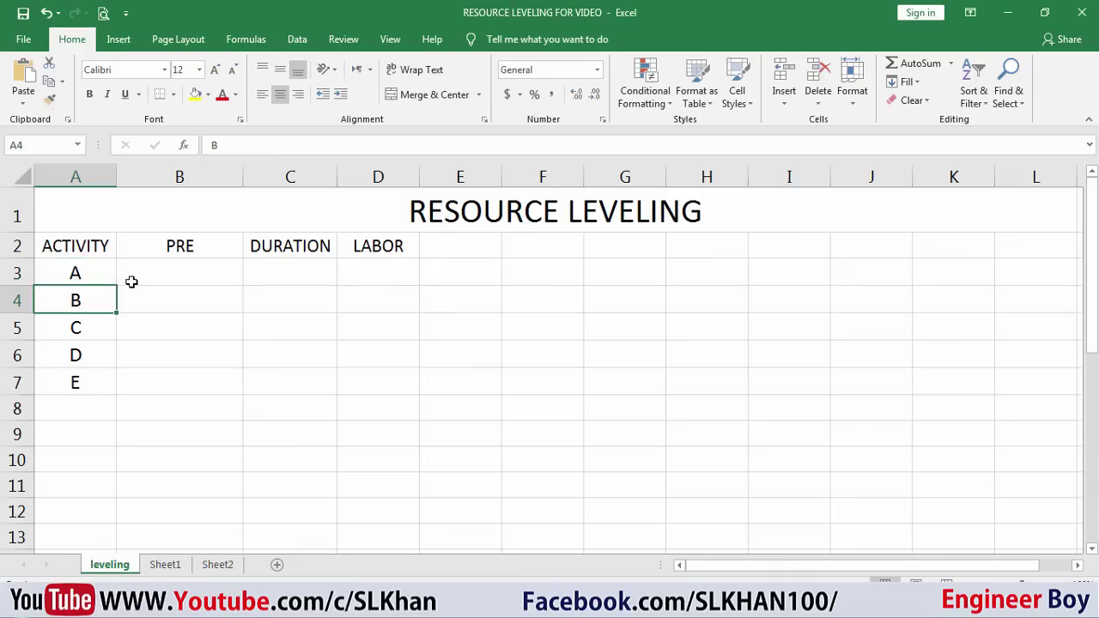
# Fill the PRE column for activities A to E with -, -, A, A,B and C,D.
pyautogui.click(172, 264)
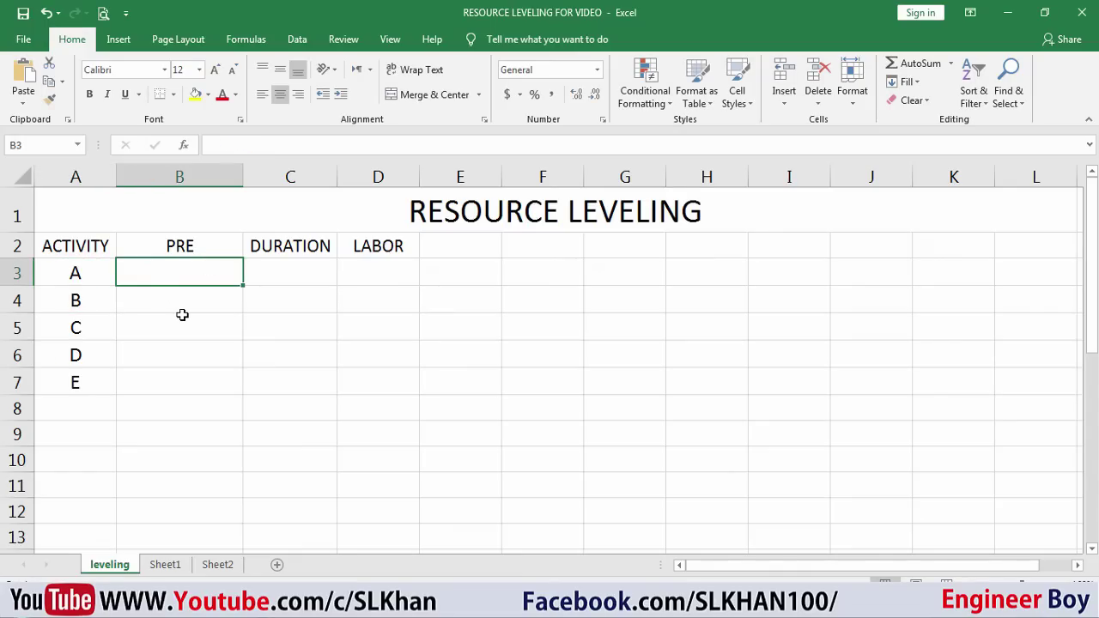
pyautogui.write('-')
pyautogui.press('Return')
pyautogui.write('-')
pyautogui.press('Return')
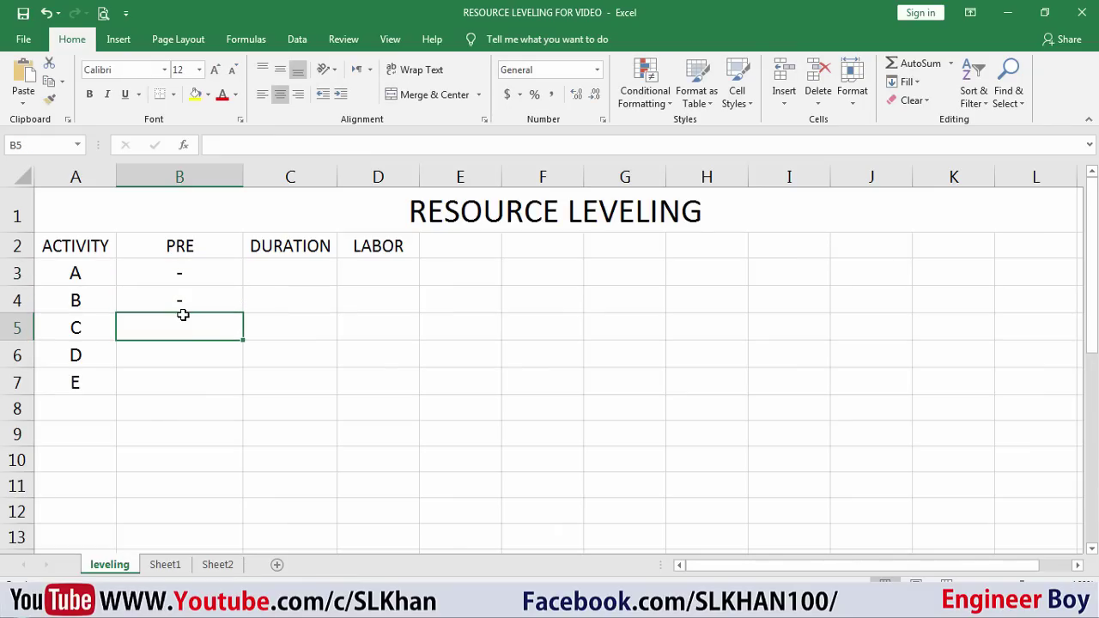
pyautogui.write('A')
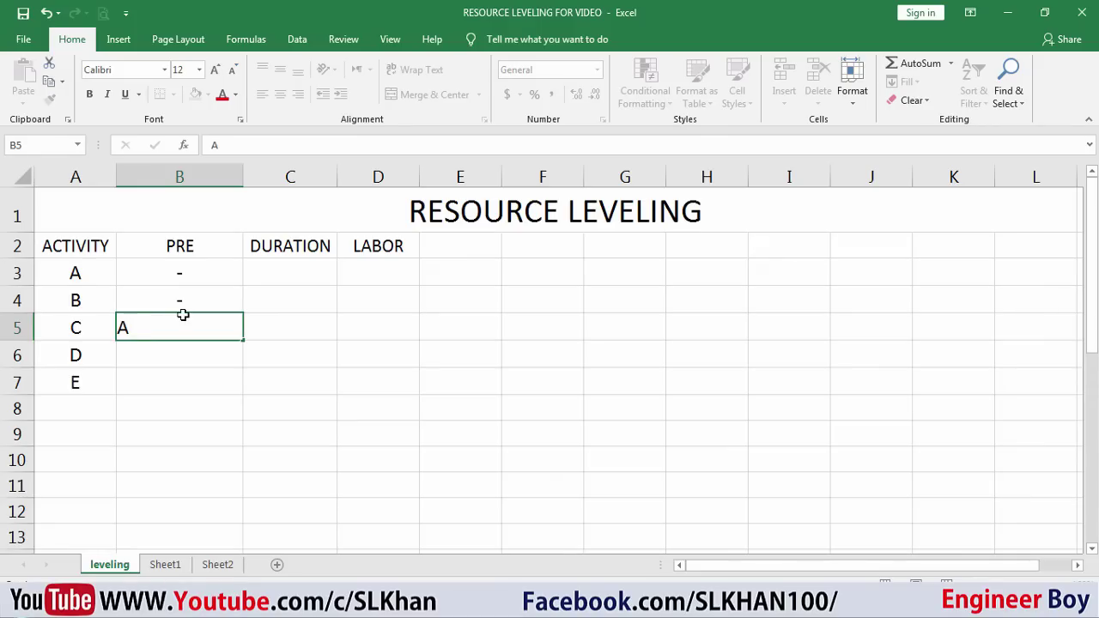
pyautogui.press('Return')
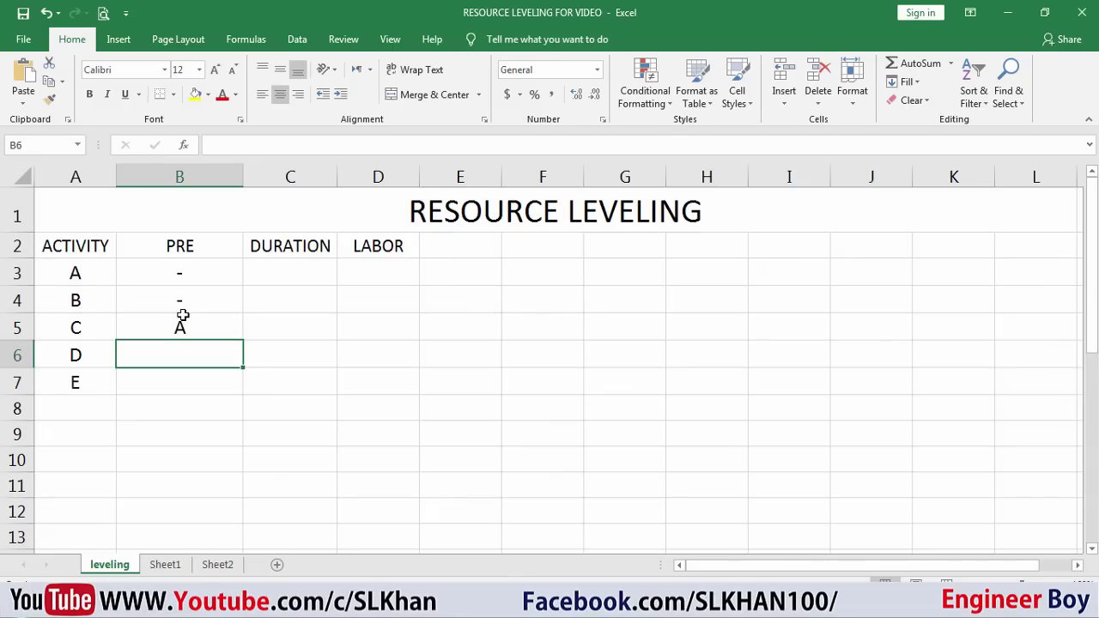
pyautogui.write('A,B')
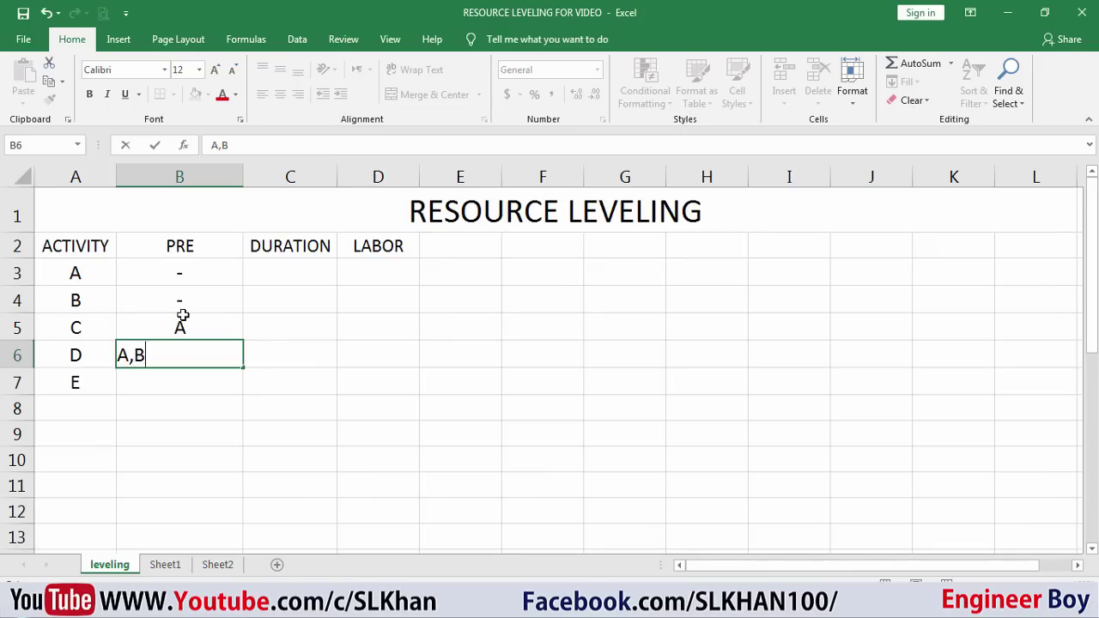
pyautogui.press('Return')
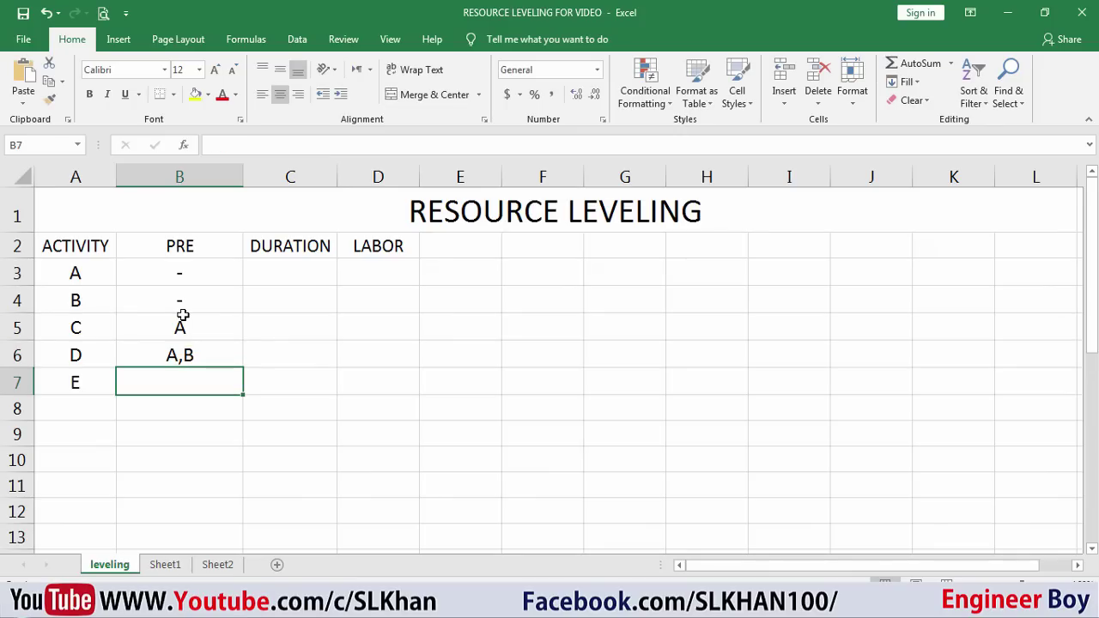
pyautogui.write('C,D')
pyautogui.press('Return')
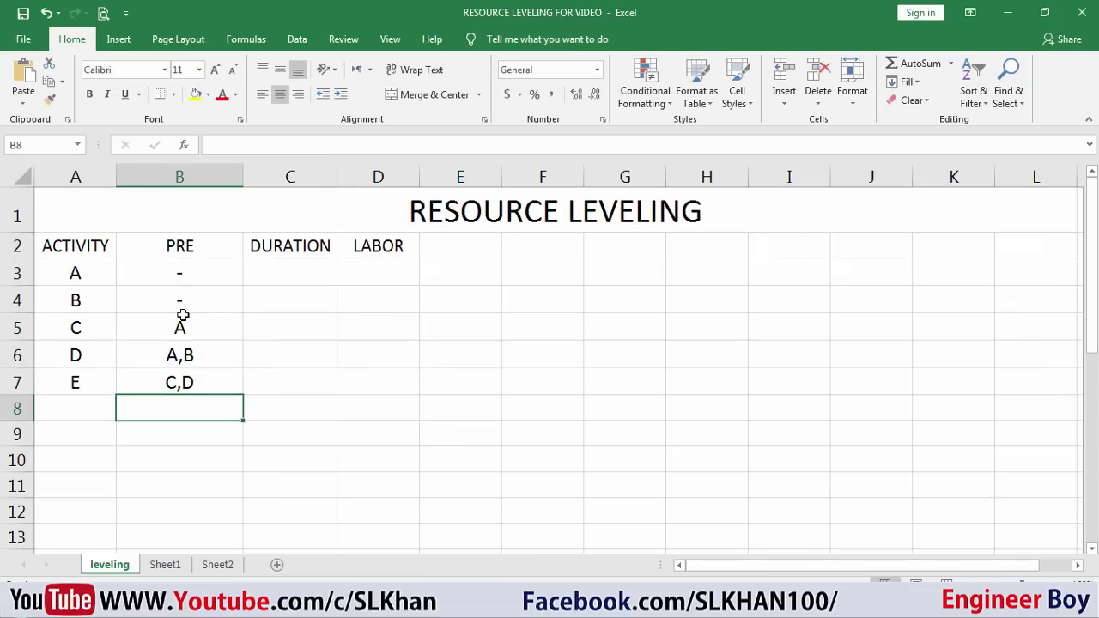
# Fill the DURATION column for activities A to E with 2, 3, 1, 3 and 2.
pyautogui.click(289, 265)
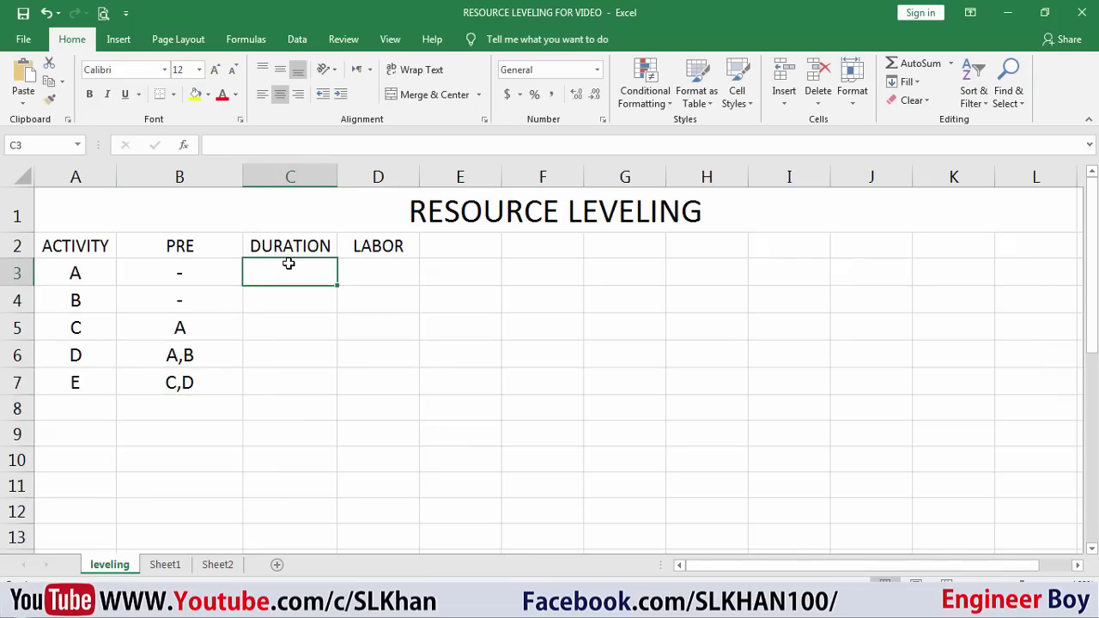
pyautogui.write('2')
pyautogui.press('Return')
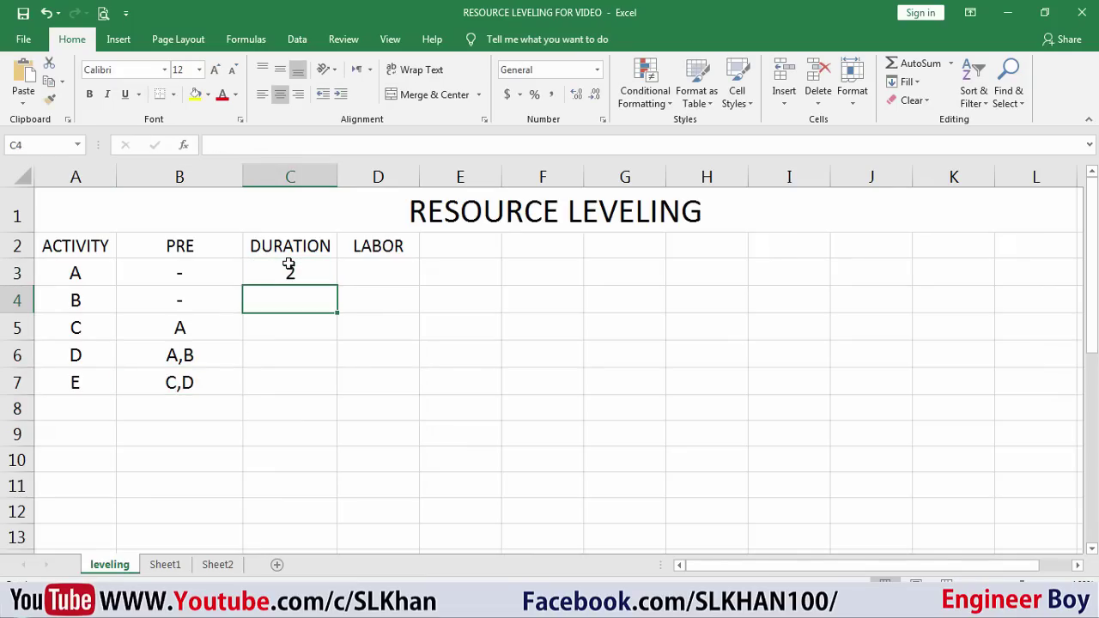
pyautogui.write('3')
pyautogui.press('Return')
pyautogui.write('1')
pyautogui.press('Return')
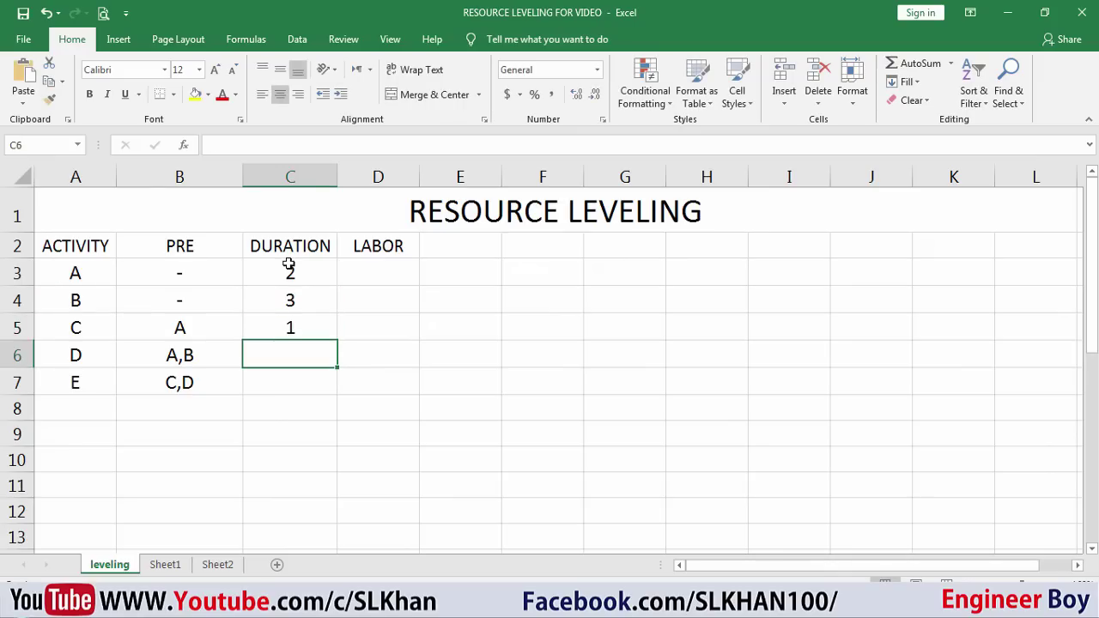
pyautogui.write('3')
pyautogui.press('Return')
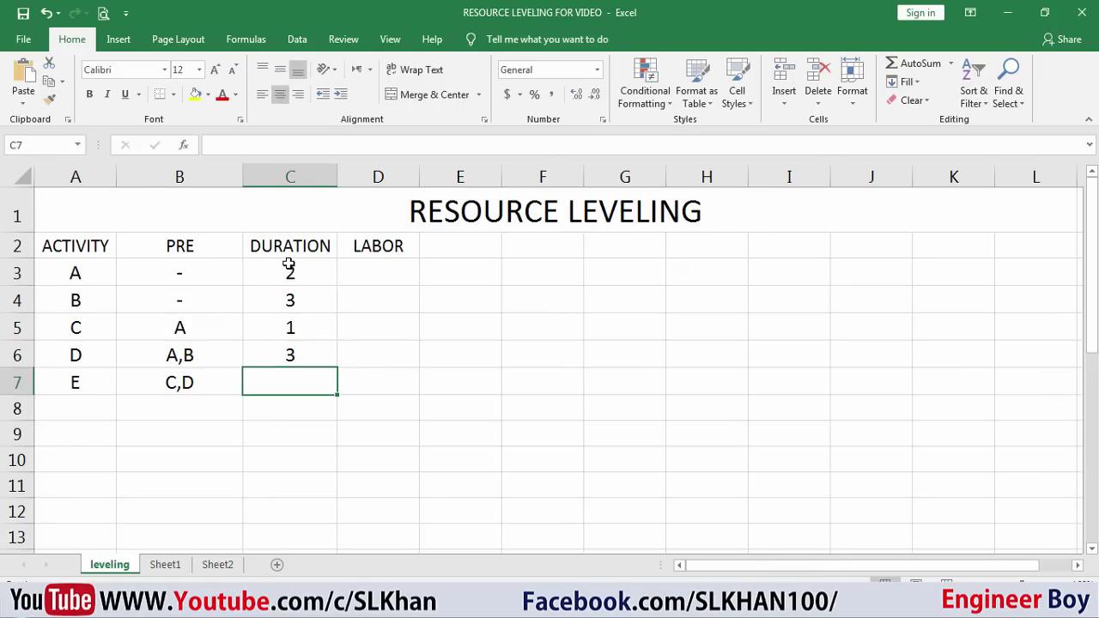
pyautogui.write('2')
# Fill the LABOR column for activities A to E with 4, 2, 6, 3 and 3.
pyautogui.click(350, 261)
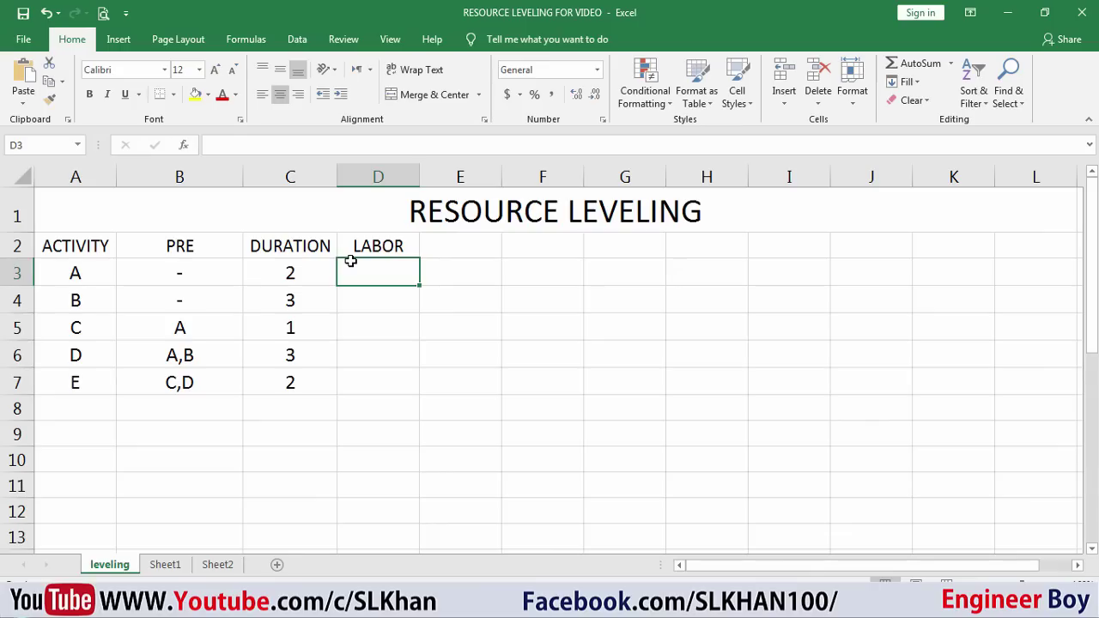
pyautogui.write('4')
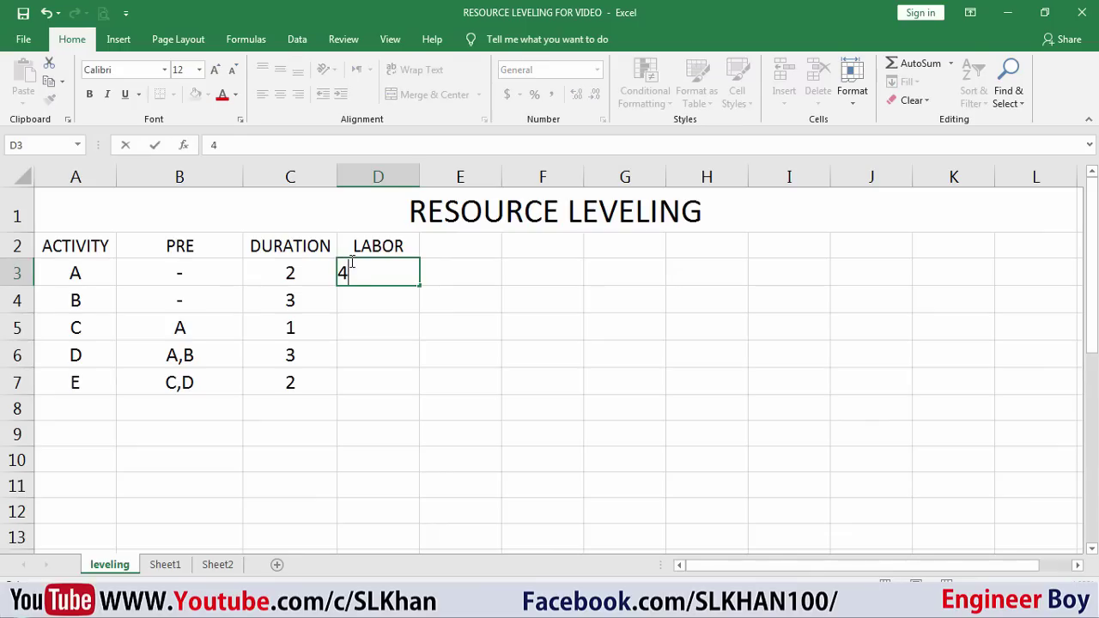
pyautogui.press('Return')
pyautogui.write('2')
pyautogui.press('Return')
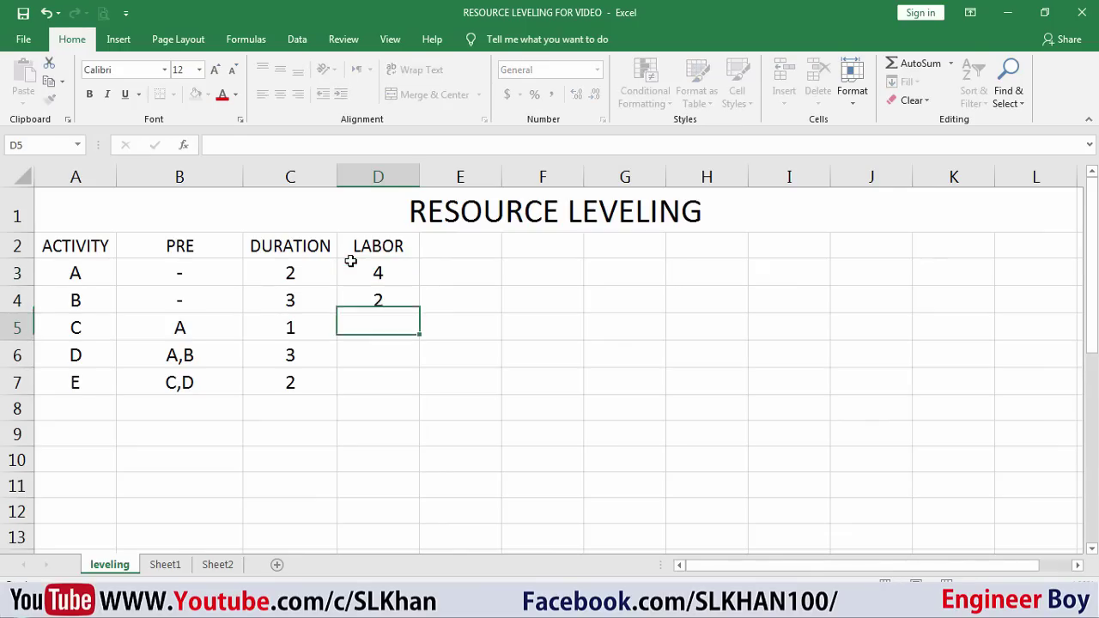
pyautogui.write('6')
pyautogui.press('Return')
pyautogui.write('3')
pyautogui.press('Return')
pyautogui.write('3')
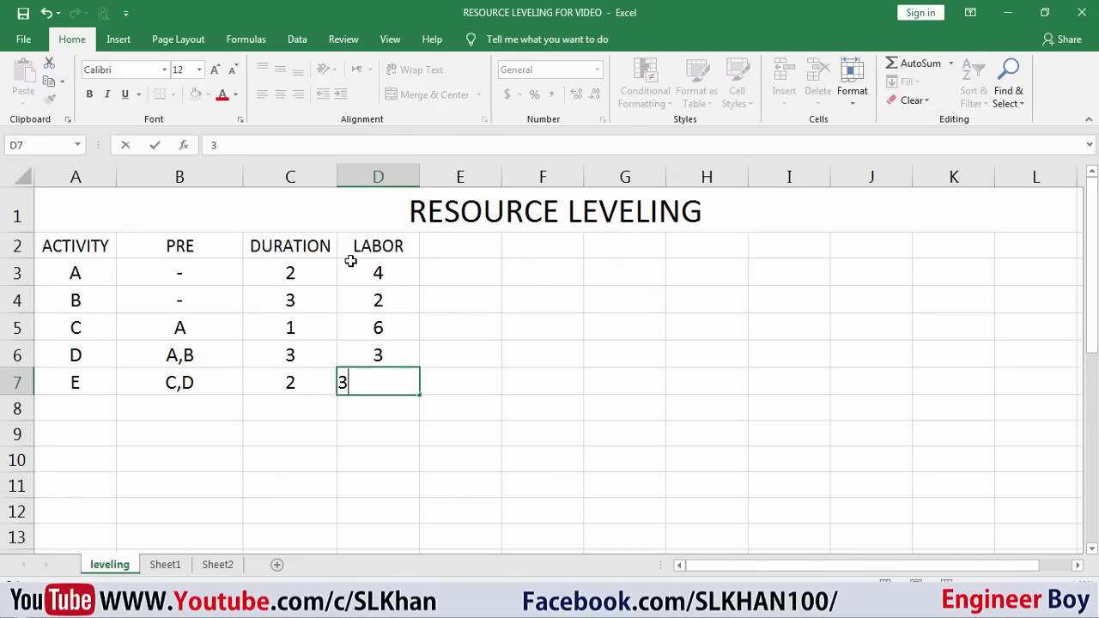
pyautogui.click(477, 300)
pyautogui.click(459, 389)
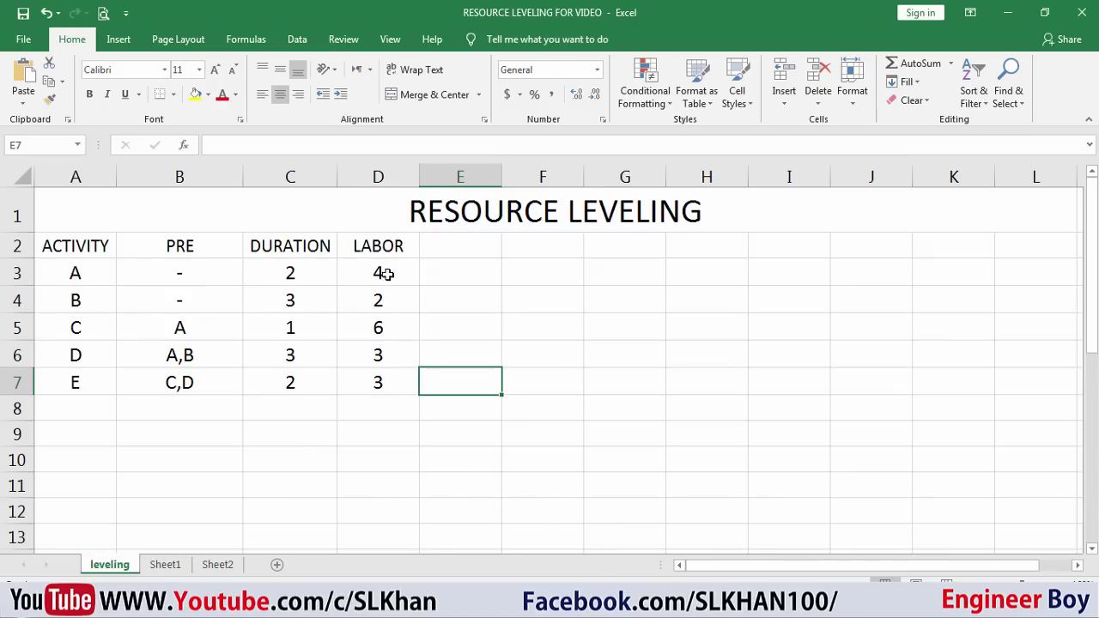
# Change the labor value of activity E in D7 to 1.
pyautogui.click(375, 381)
pyautogui.write('1')
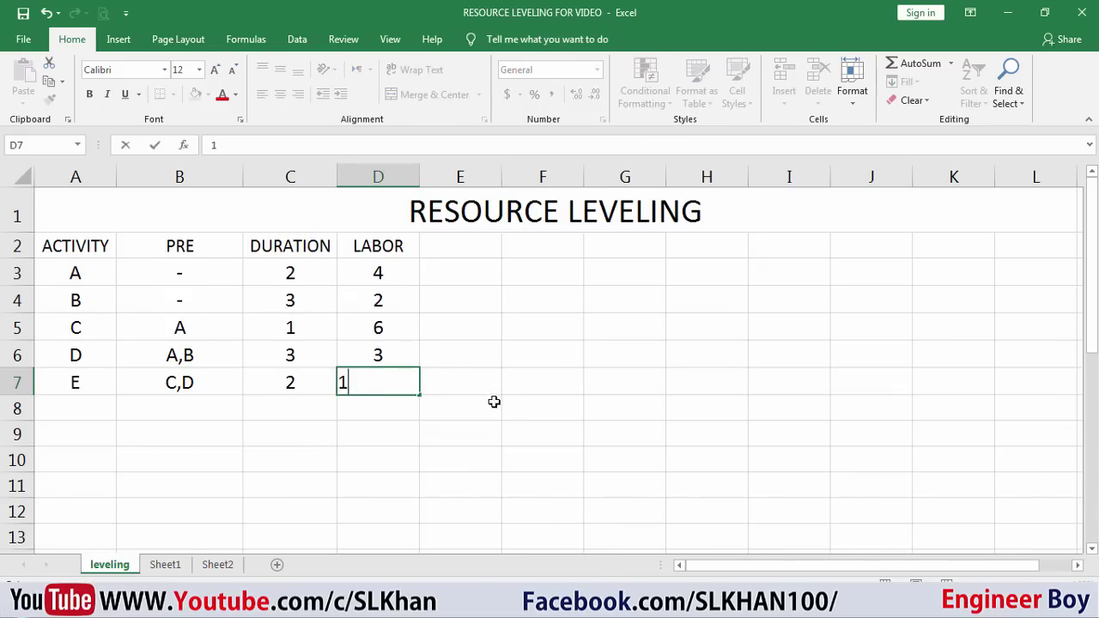
pyautogui.click(473, 486)
pyautogui.click(378, 383)
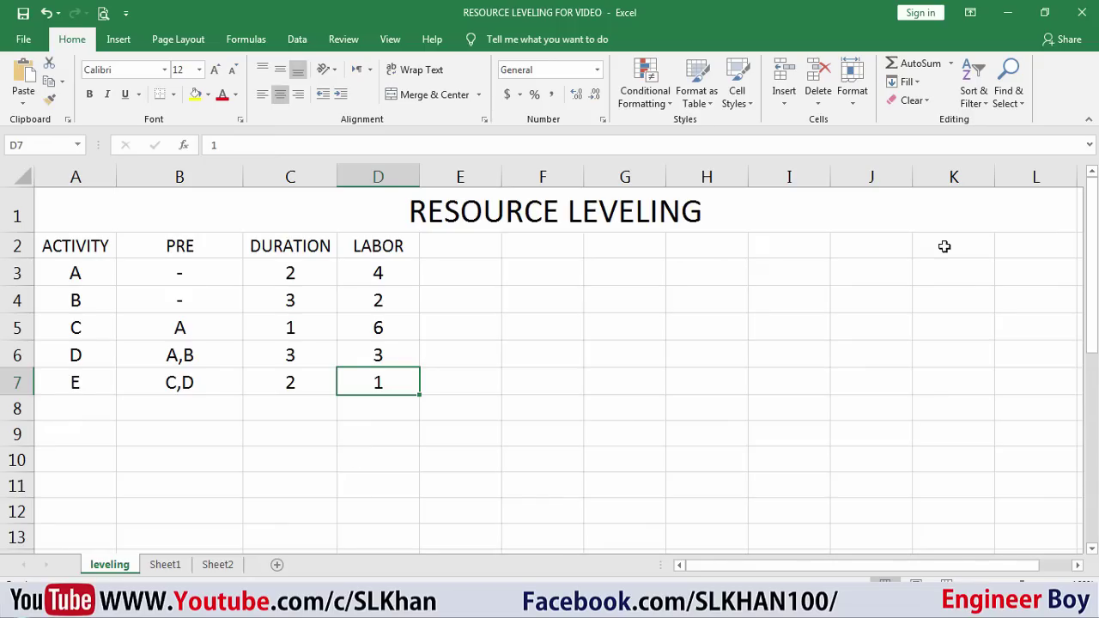
# Merge and center I2:L2 and enter "THE COMPANY CAN PROVIDE ONLY 7 NUMBER OF LABORS PER DAY" in it.
pyautogui.click(1005, 245)
pyautogui.moveTo(1005, 244); pyautogui.dragTo(799, 245)
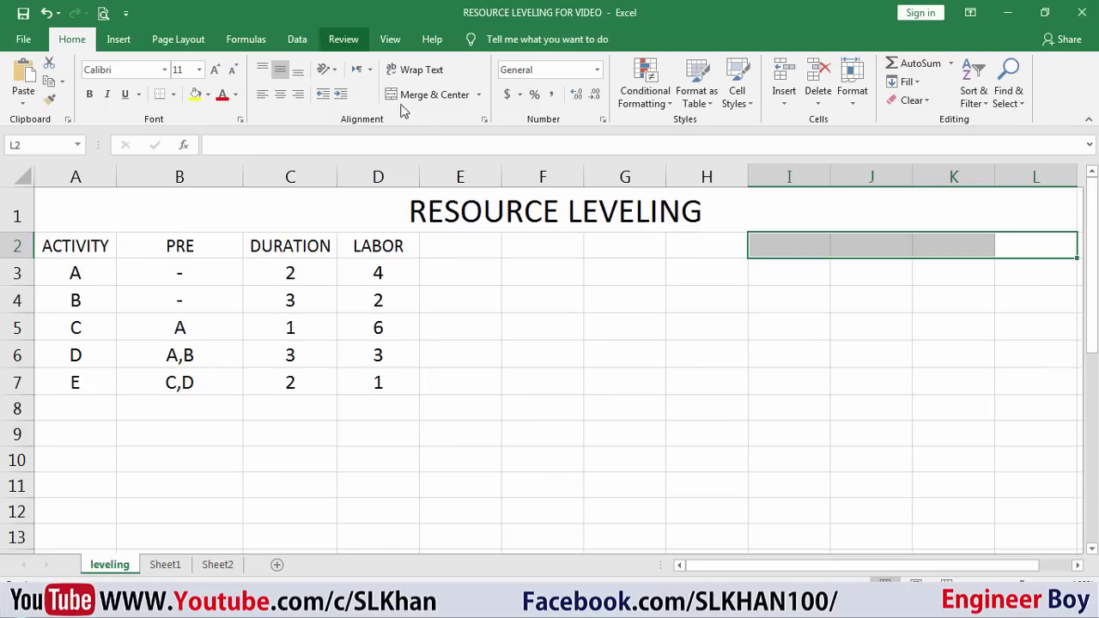
pyautogui.click(430, 94)
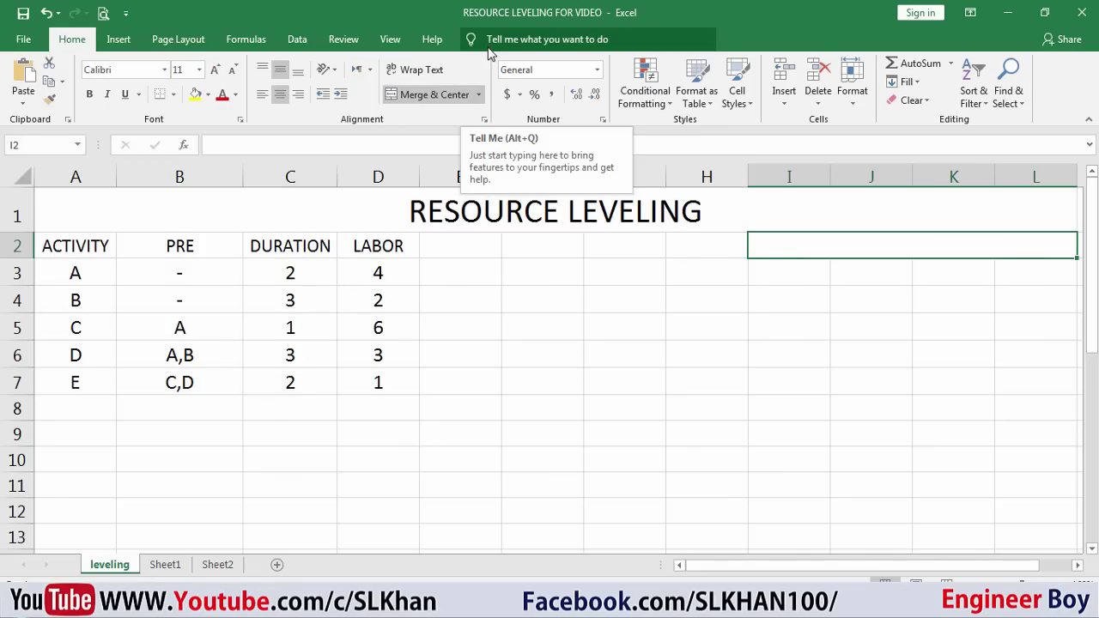
pyautogui.write('C')
pyautogui.press('BackSpace')
pyautogui.write('THE COMPANY CAN PROVIDE ONLY 7 NUMBER OF LABORS PER DAY')
pyautogui.click(959, 380)
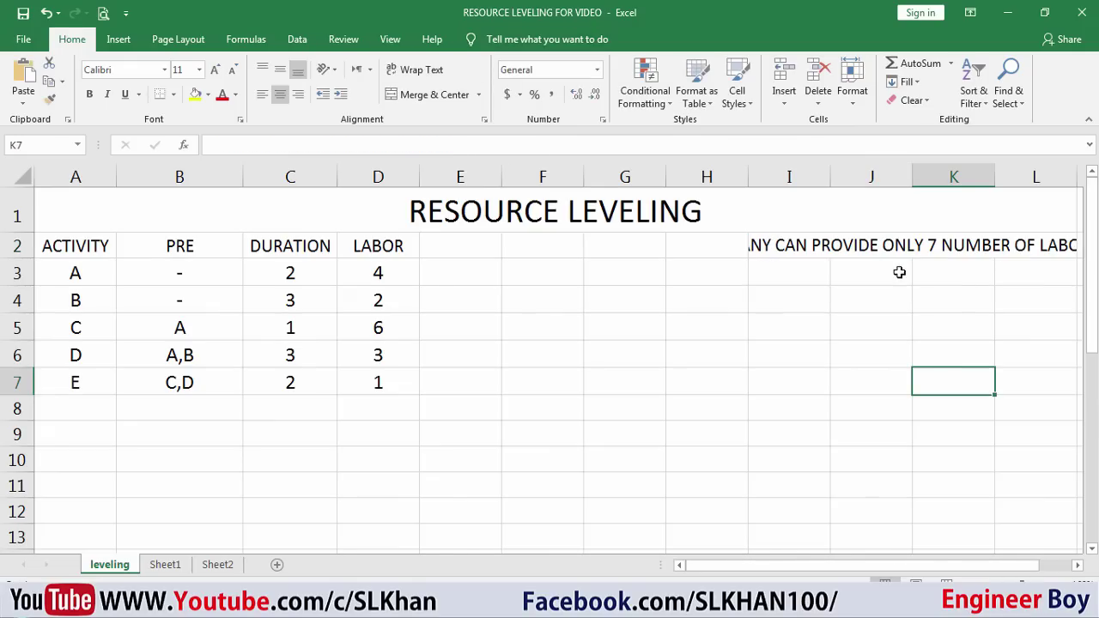
# Reduce the font size of the labor limit note in the merged cell I2 to 9.
pyautogui.click(833, 245)
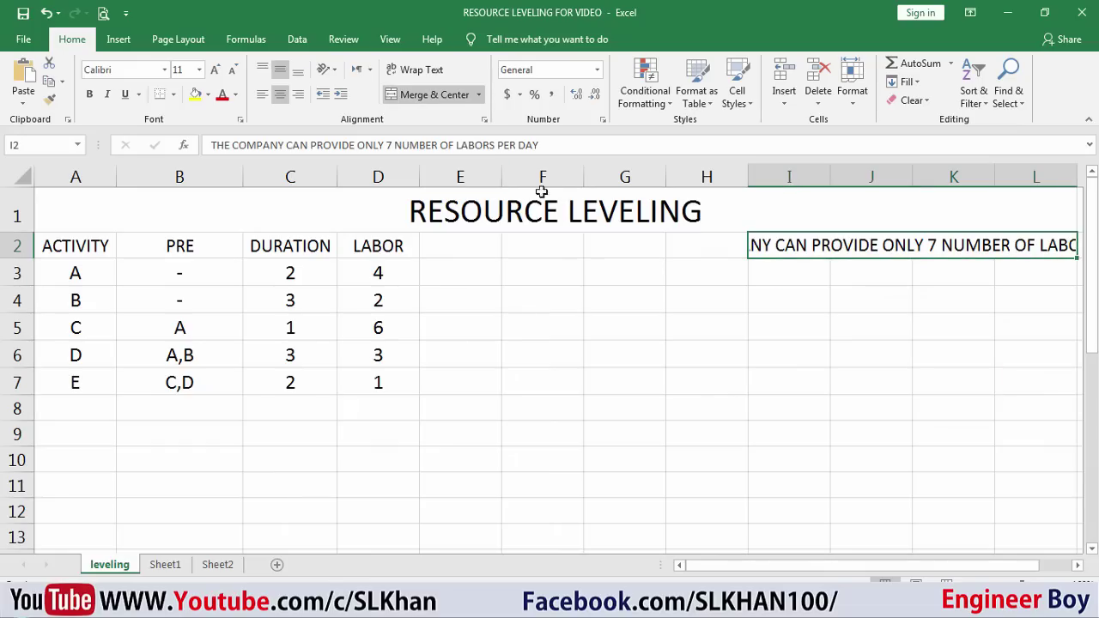
pyautogui.click(230, 70)
pyautogui.click(230, 70)
# Merge and center I3:L3 and enter the task "DRAW THE NETWORK" in it.
pyautogui.moveTo(789, 272); pyautogui.dragTo(1046, 273)
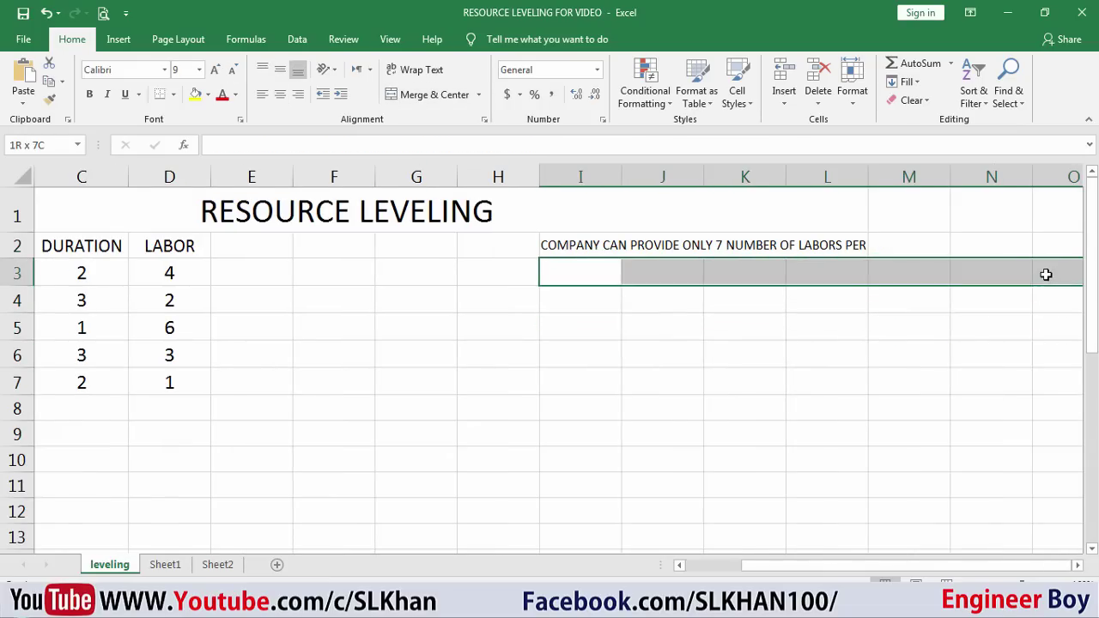
pyautogui.click(872, 324)
pyautogui.moveTo(618, 271); pyautogui.dragTo(790, 262)
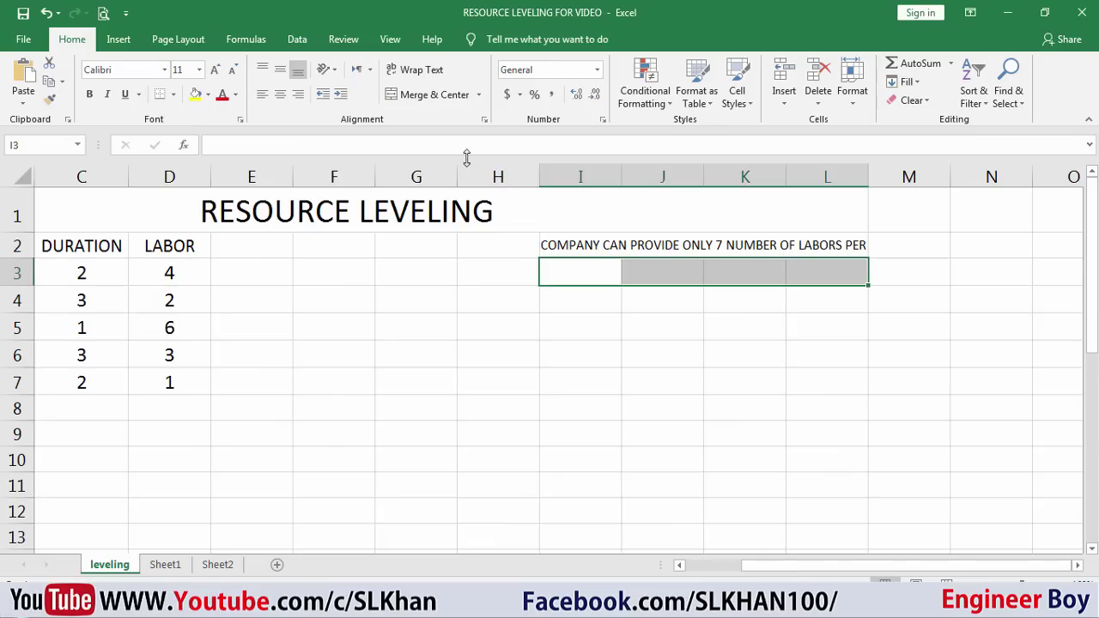
pyautogui.click(434, 95)
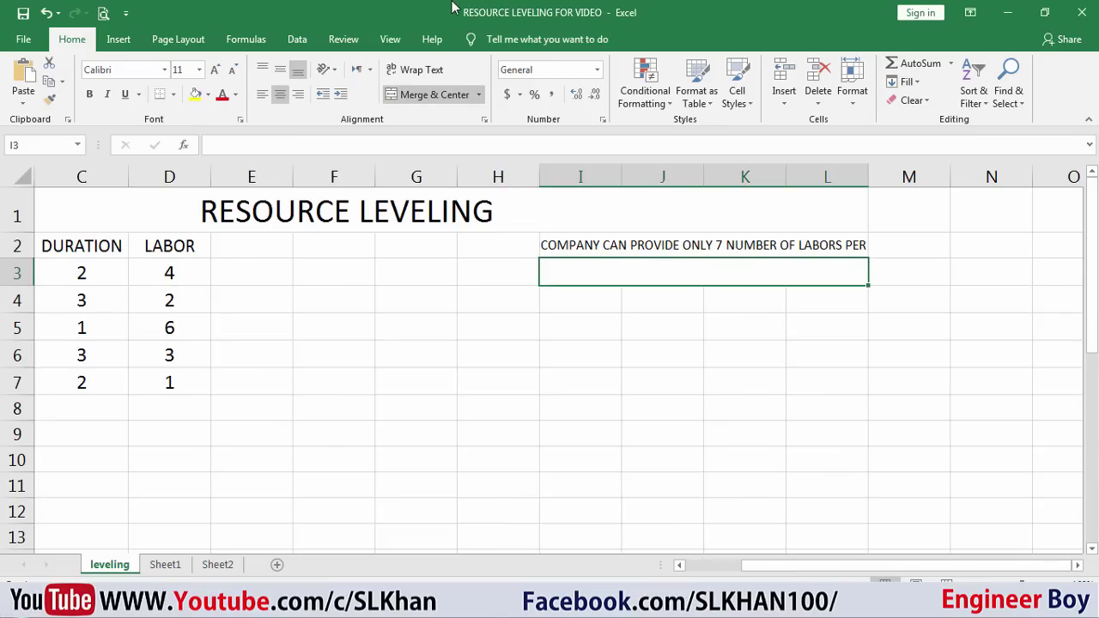
pyautogui.write('DRAW THE')
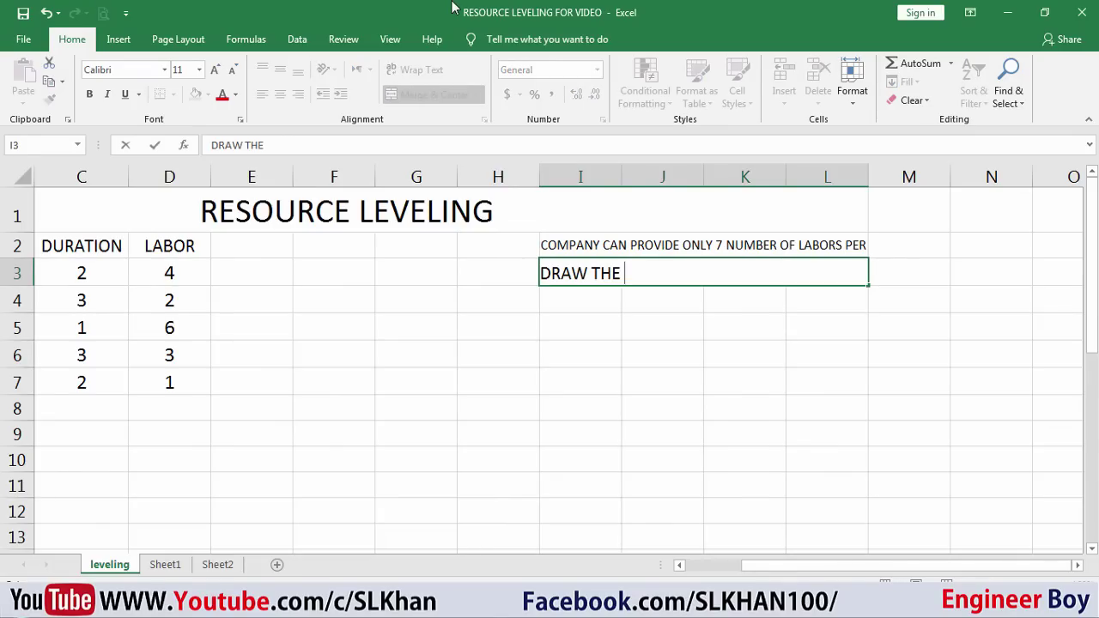
pyautogui.write(' NETWORK')
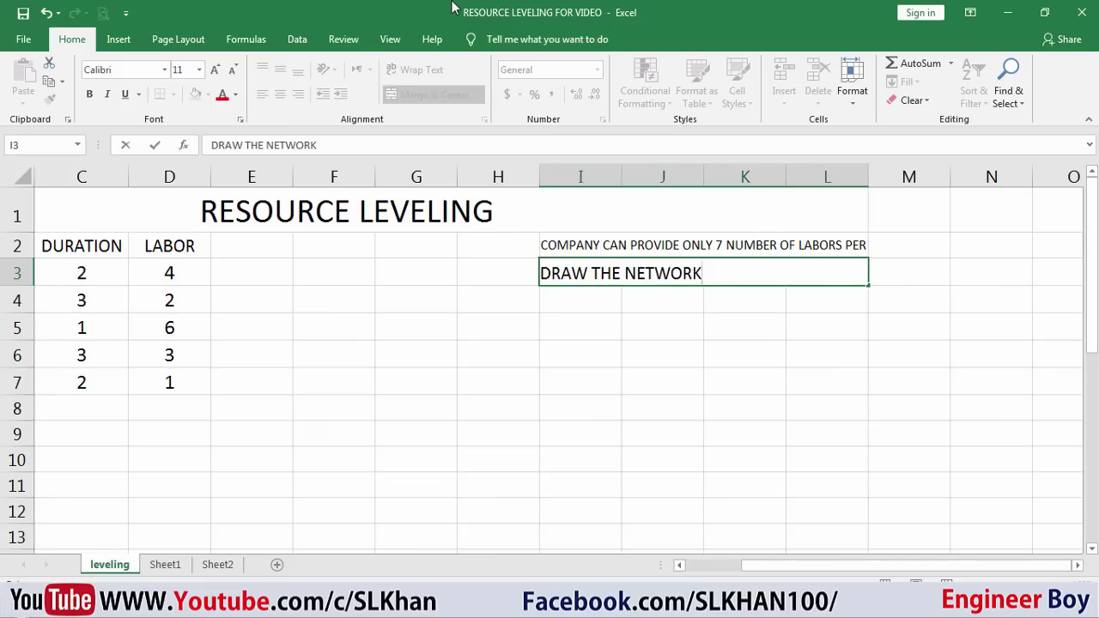
# Merge and center I4:L4 and enter the task "ALLOCATE RESOURCES" in it.
pyautogui.moveTo(584, 300); pyautogui.dragTo(788, 299)
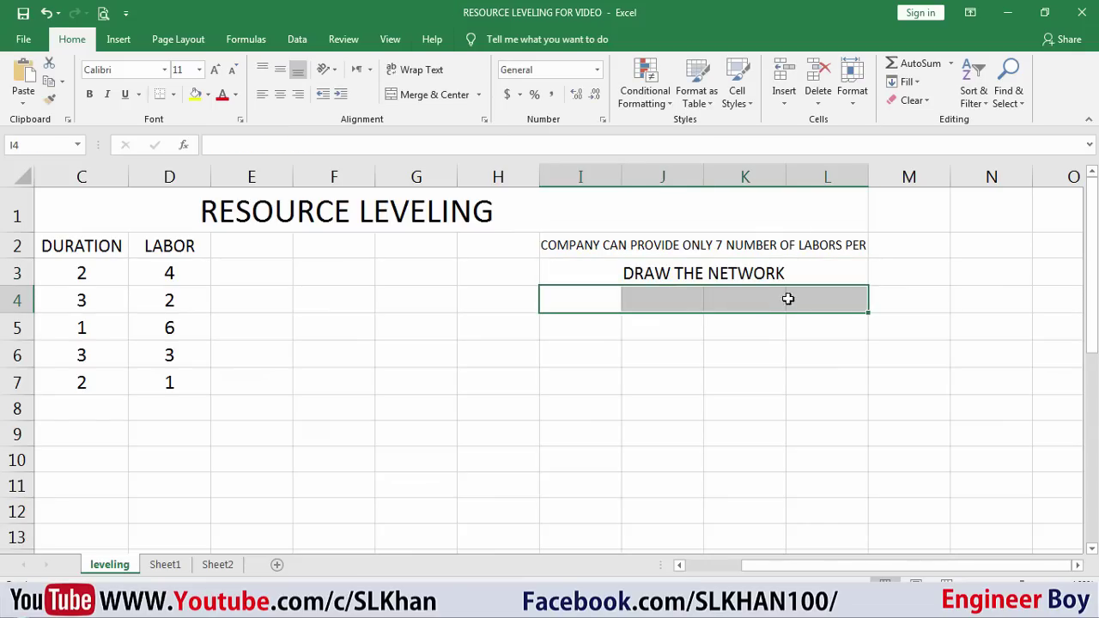
pyautogui.click(422, 97)
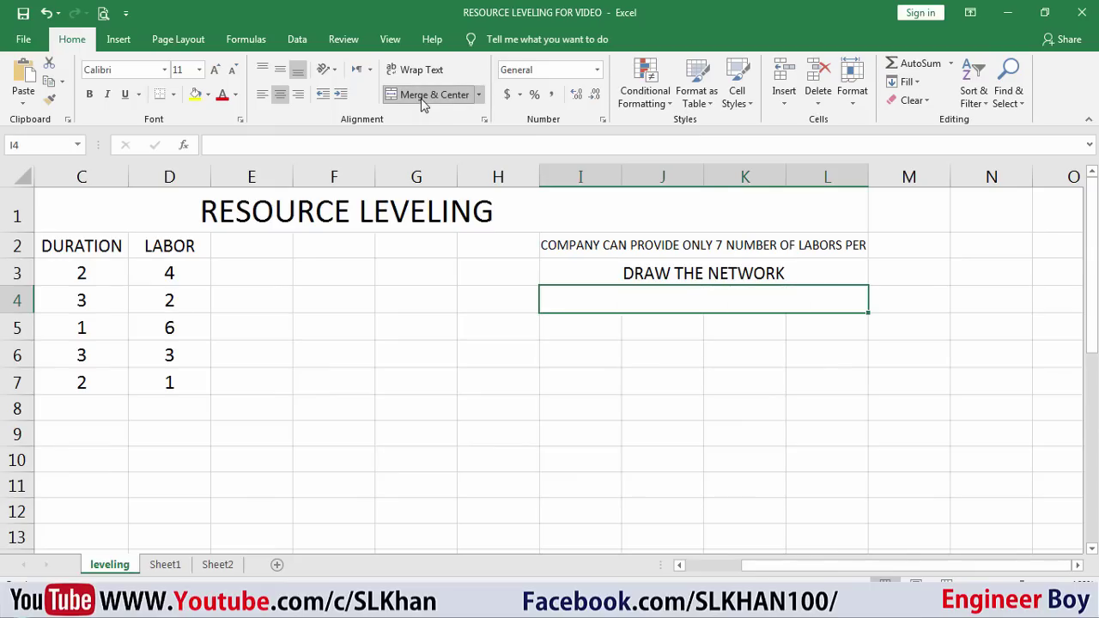
pyautogui.write('ALLOCATE RESOURCES')
# Merge and center I5:L5 and enter the task "LEVEL THE RESOURCES" in it.
pyautogui.moveTo(794, 325); pyautogui.dragTo(581, 323)
pyautogui.click(421, 94)
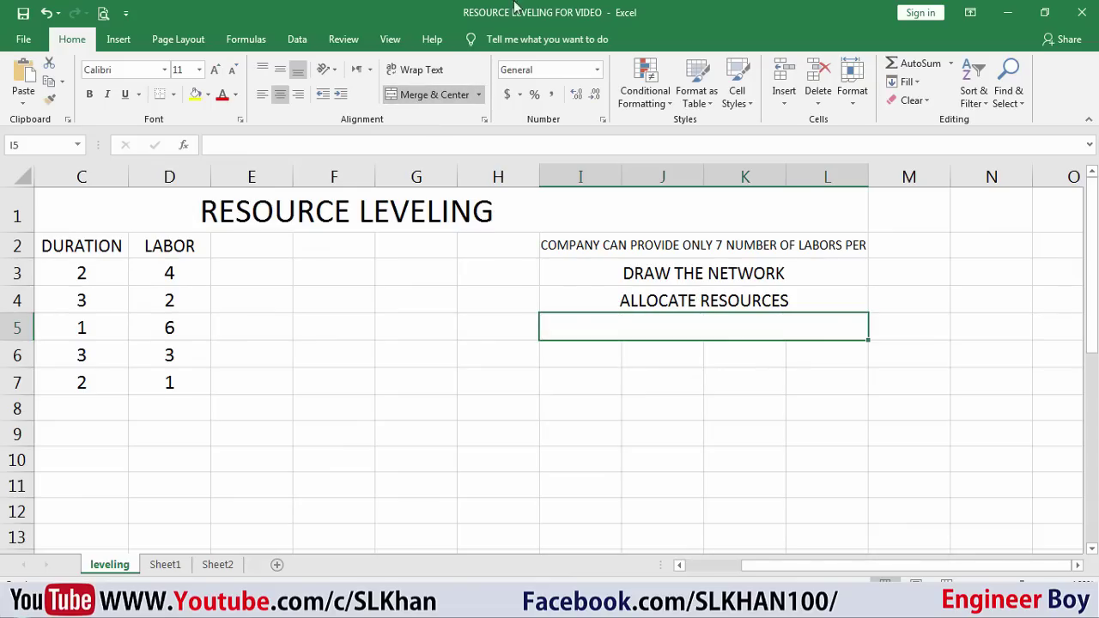
pyautogui.write('LEVE')
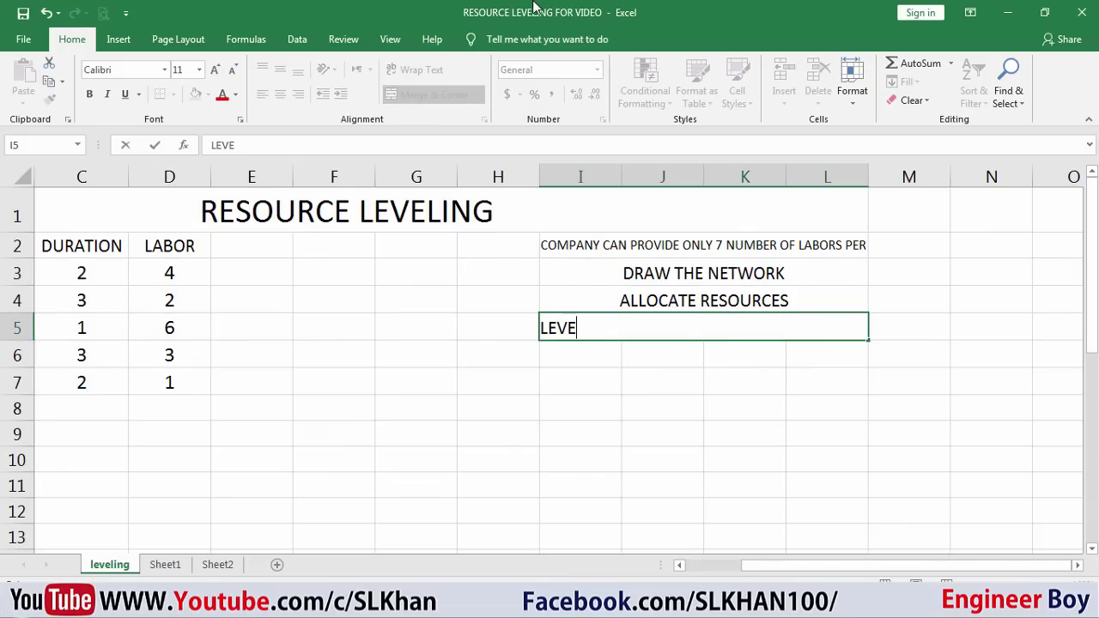
pyautogui.write('L THE RESOURCES')
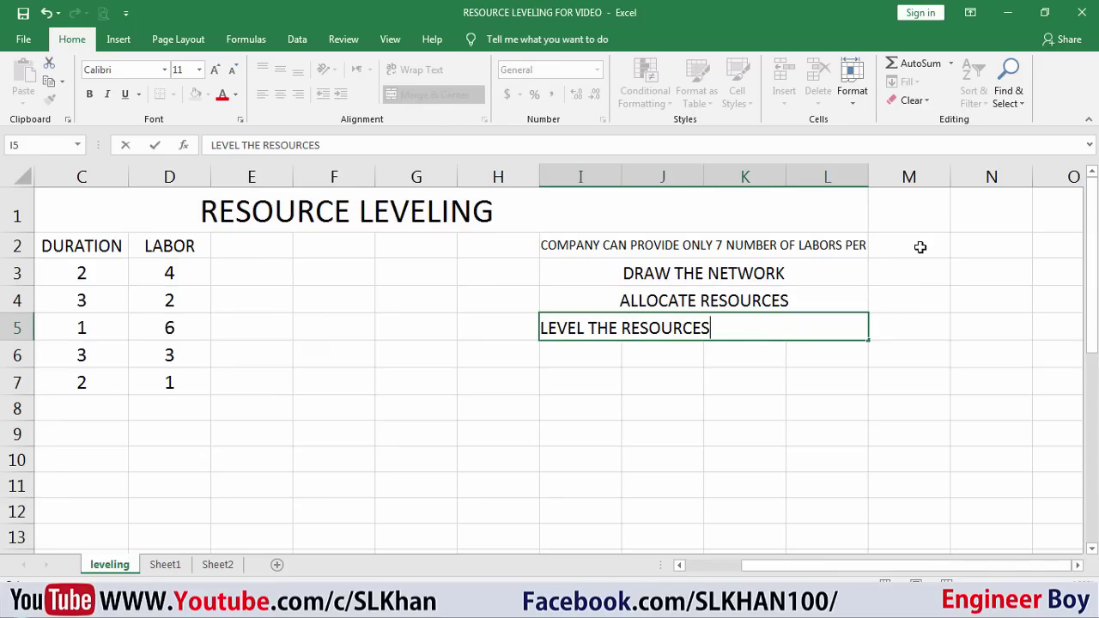
# Merge and center I6:L6 and enter the task "SLACK OR FLOAT" in it.
pyautogui.moveTo(805, 348); pyautogui.dragTo(583, 340)
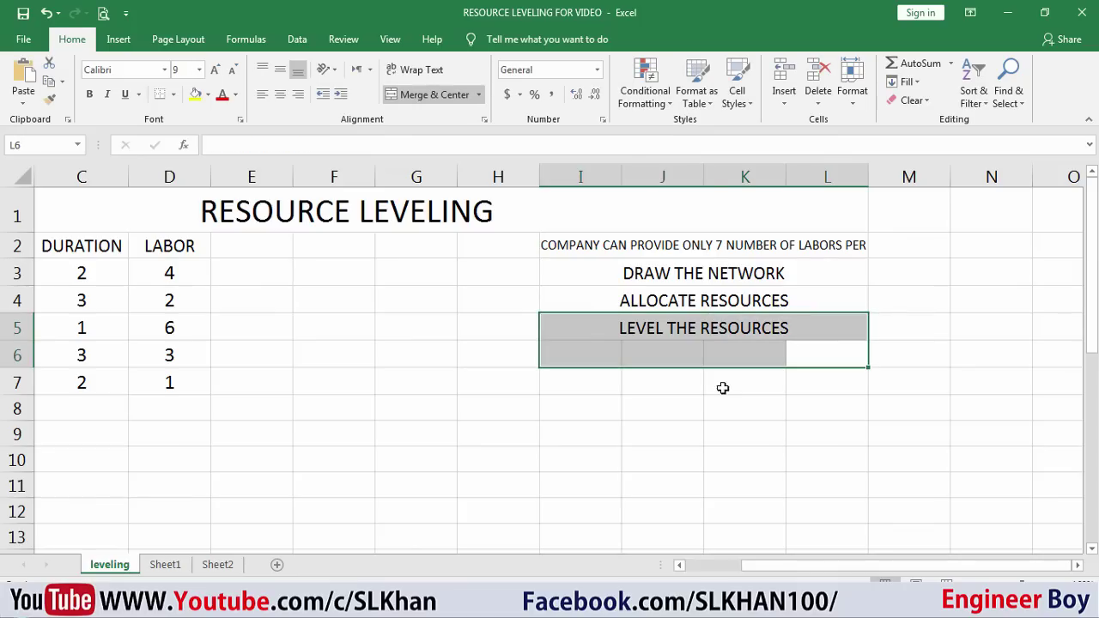
pyautogui.click(721, 388)
pyautogui.moveTo(807, 346); pyautogui.dragTo(613, 341)
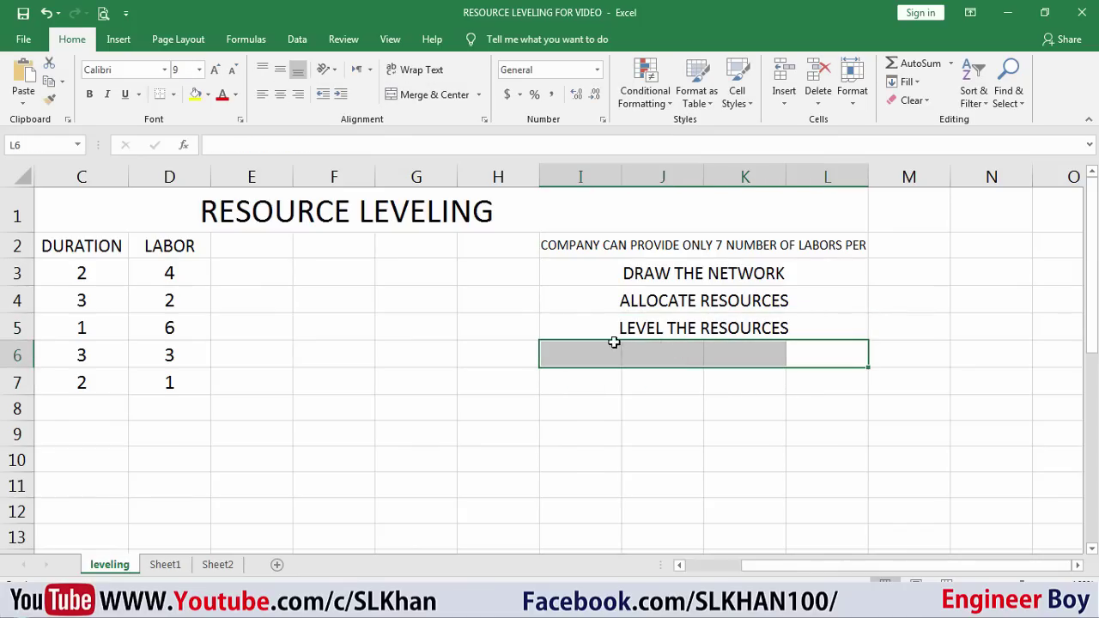
pyautogui.click(432, 94)
pyautogui.write('SLACK OR FLOAT')
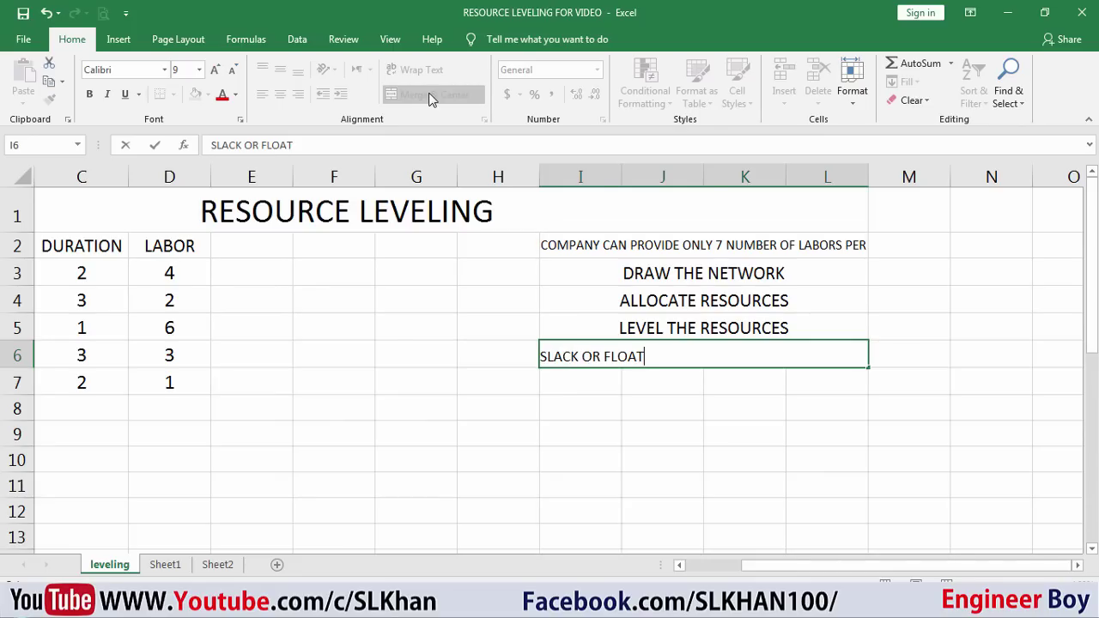
pyautogui.click(672, 388)
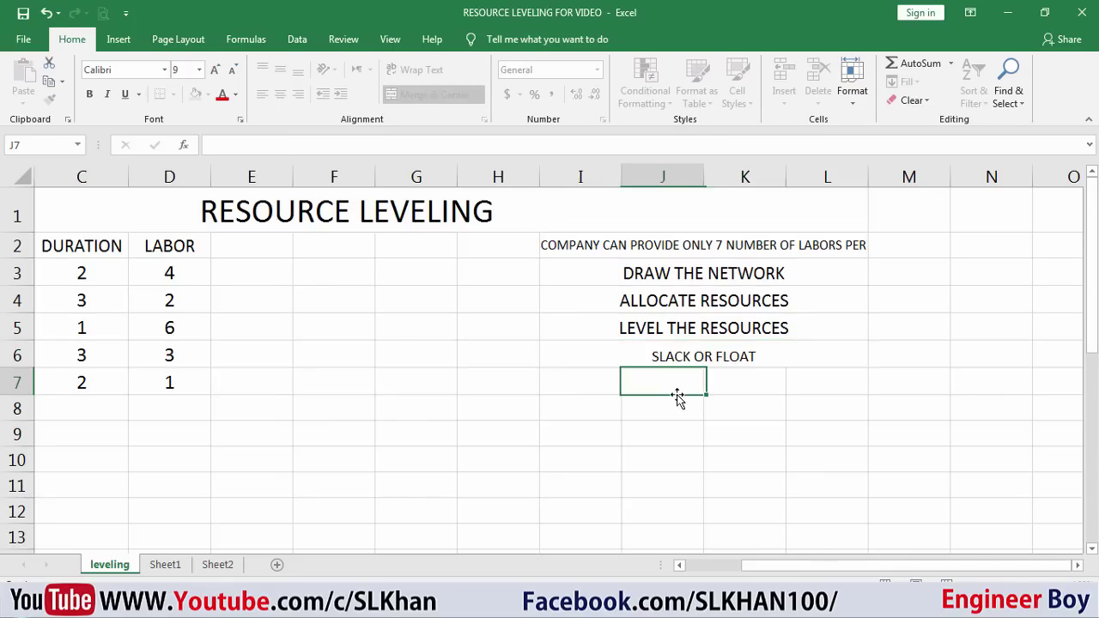
# Left-align the labor limit note and the four task entries in I2:L6.
pyautogui.moveTo(776, 358); pyautogui.dragTo(613, 245)
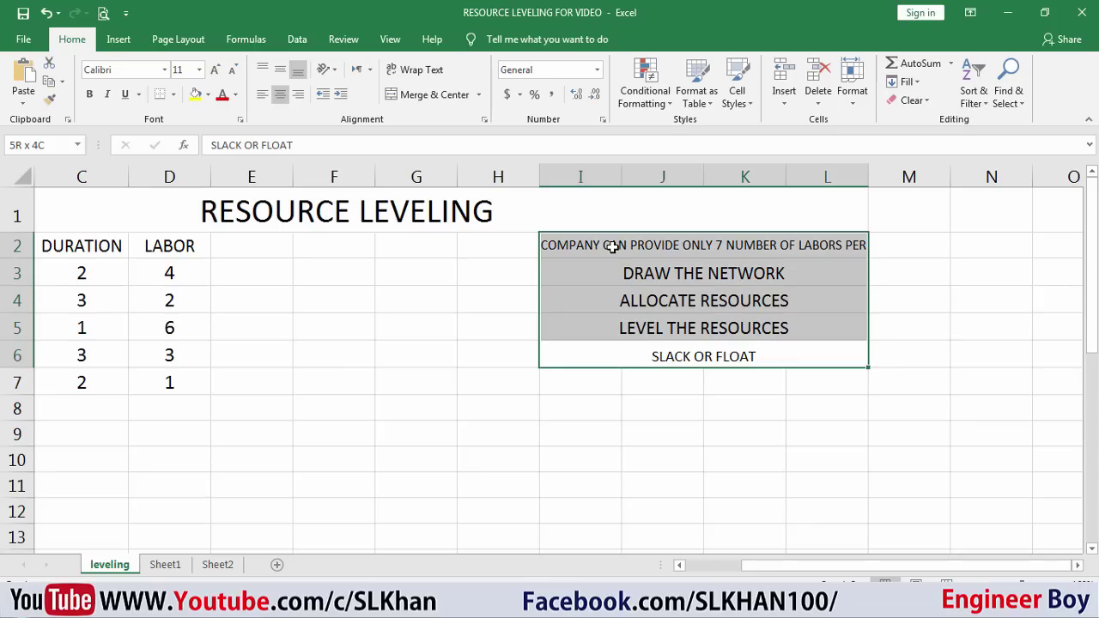
pyautogui.click(262, 95)
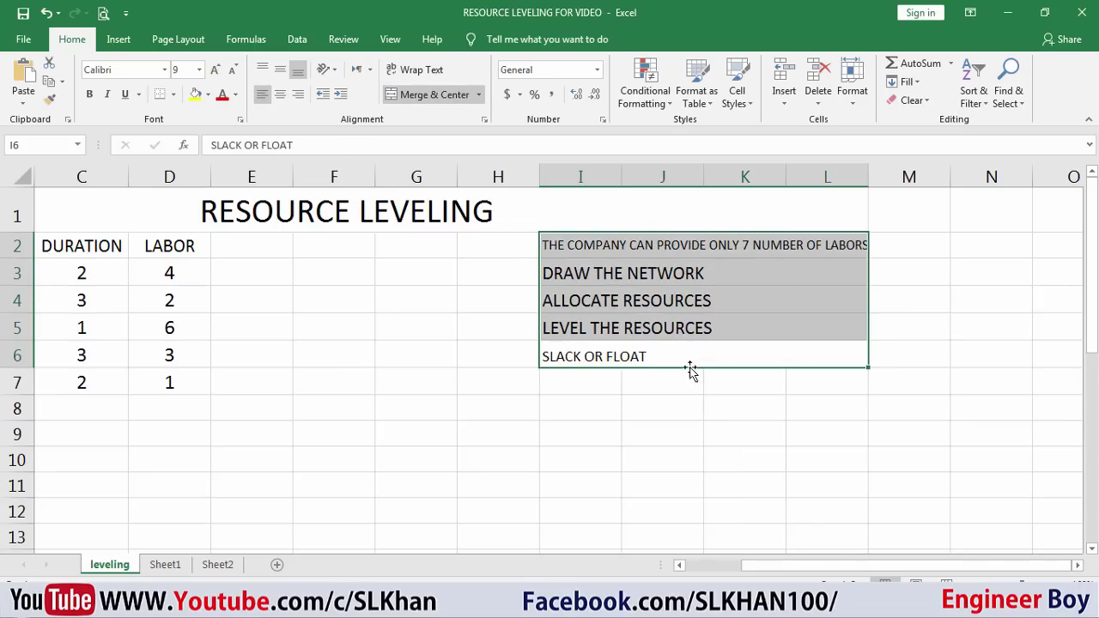
pyautogui.click(690, 372)
pyautogui.moveTo(810, 566); pyautogui.dragTo(752, 565)
pyautogui.click(576, 455)
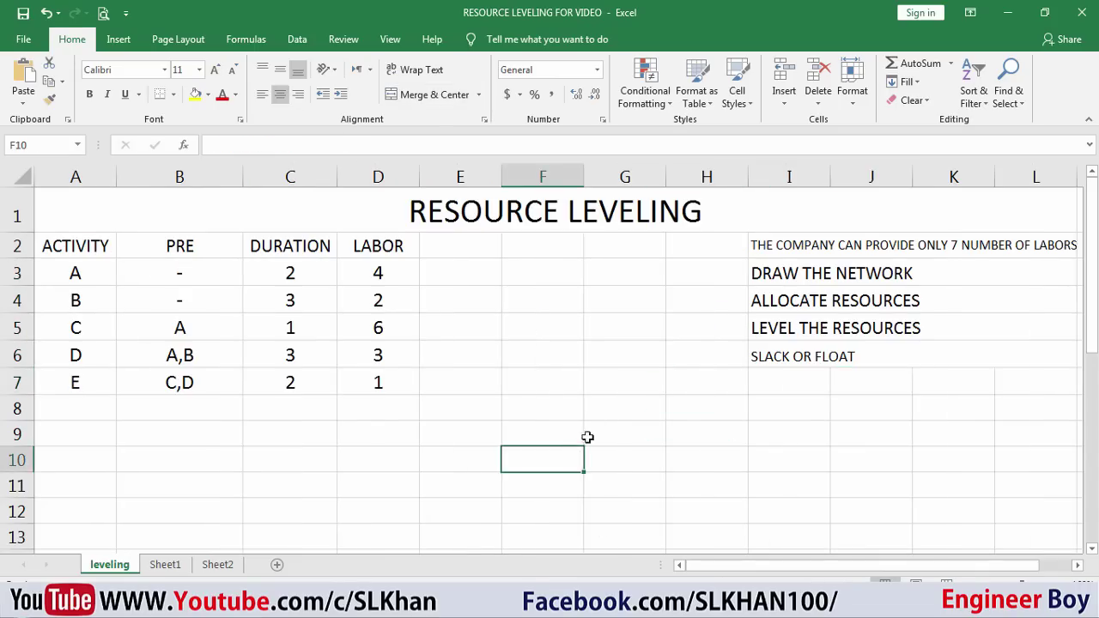
pyautogui.click(591, 392)
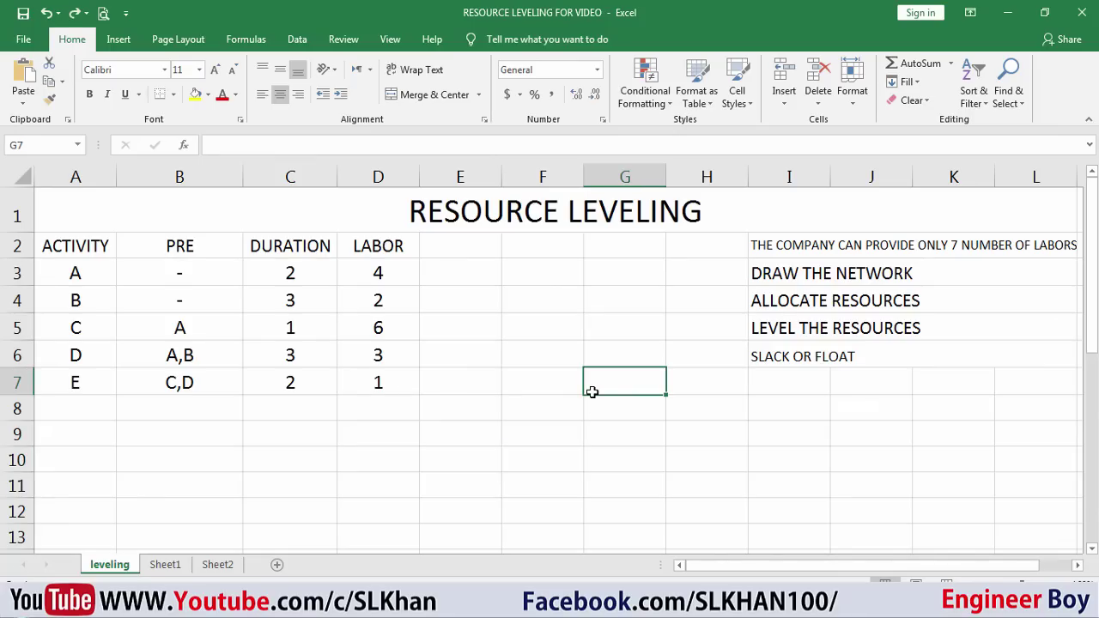
# Fill the "DRAW THE NETWORK" cell with yellow and switch to the activity table in the PowerPoint slide show.
pyautogui.click(794, 273)
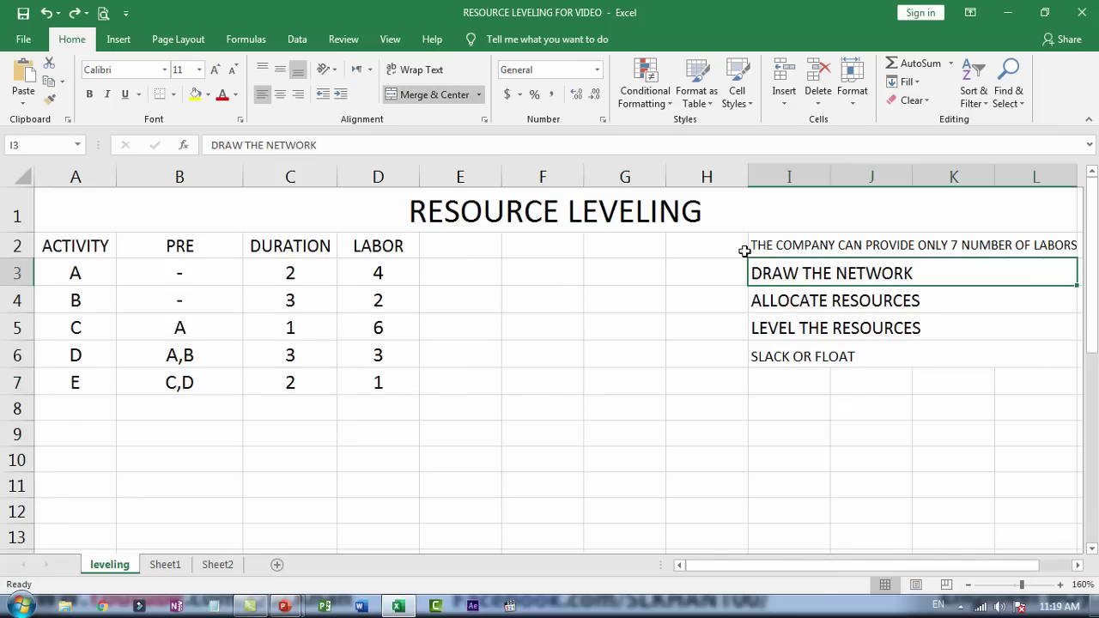
pyautogui.click(195, 95)
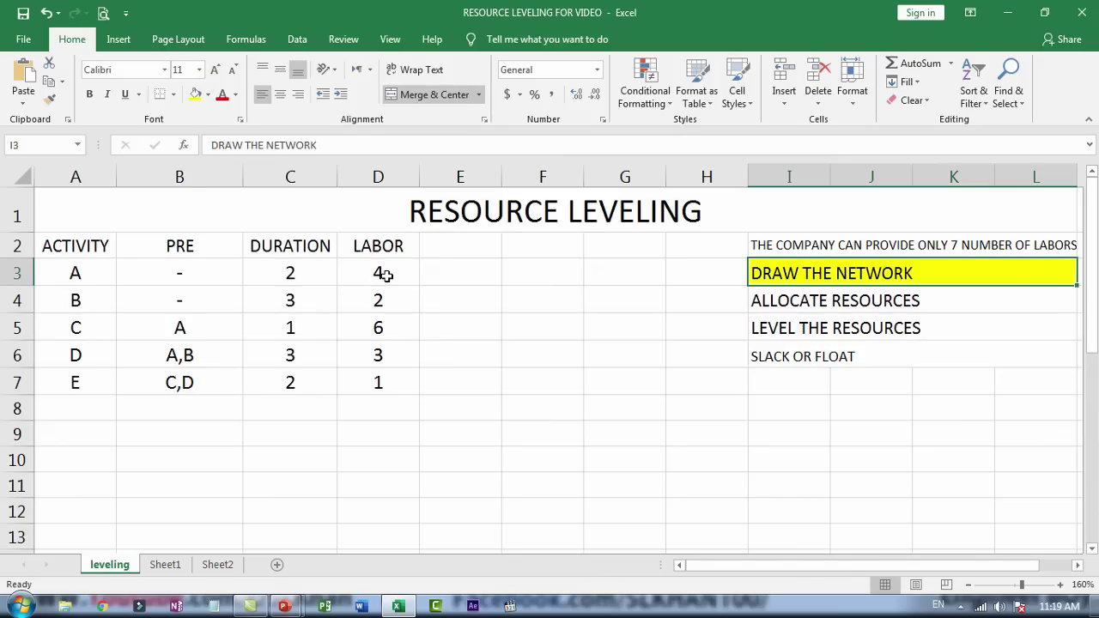
pyautogui.press('super+Tab')
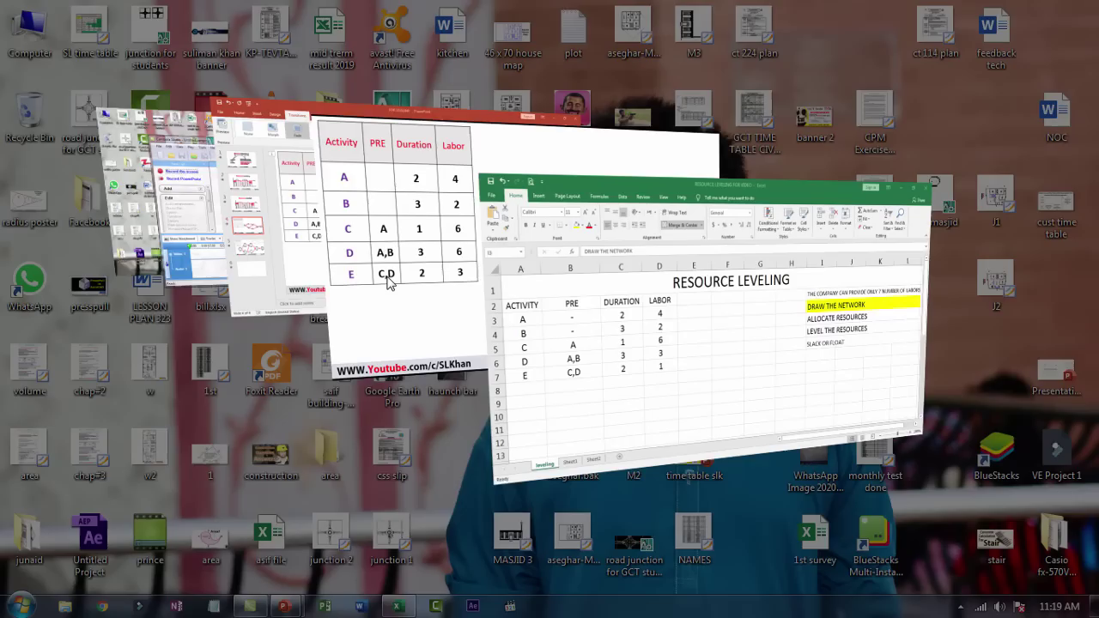
pyautogui.press('super+Tab')
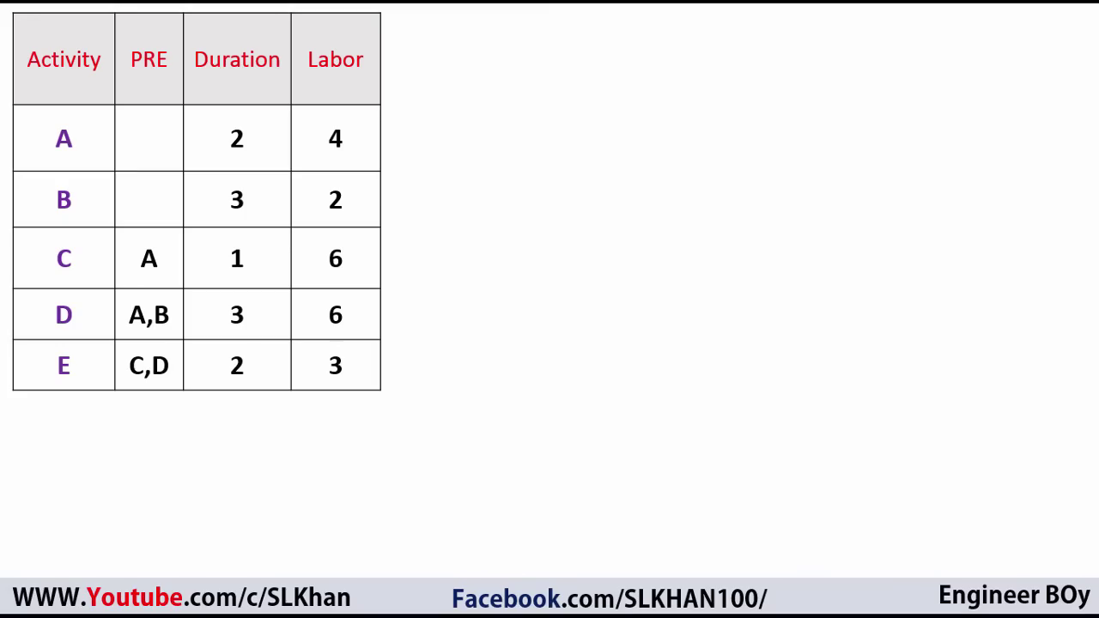
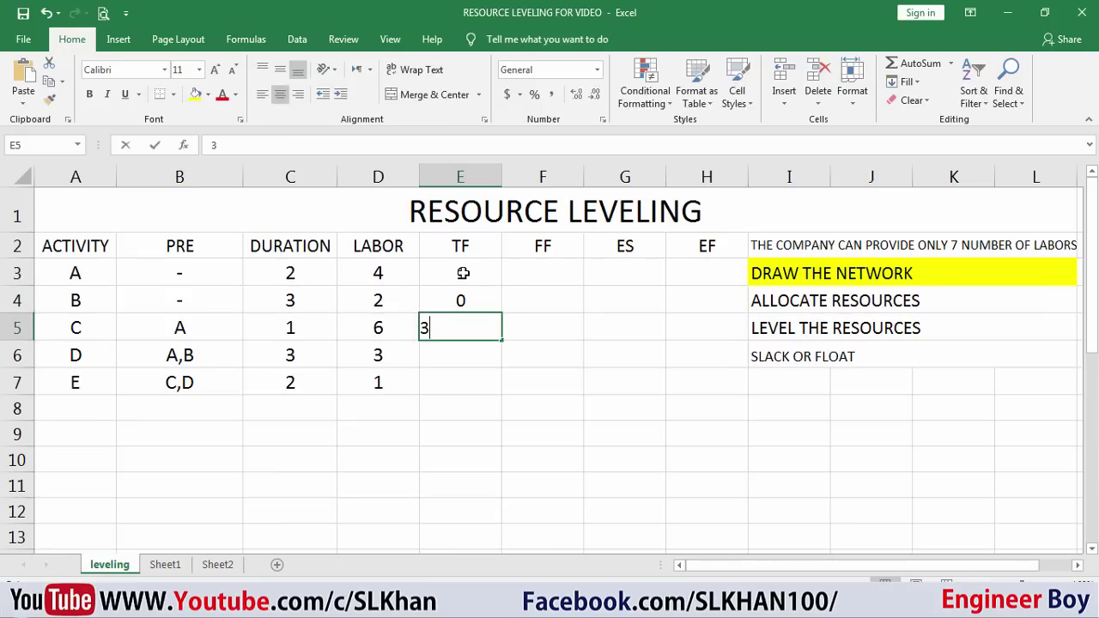
# Enter the total floats 3, 0 and 0 for activities C, D and E in E5:E7.
pyautogui.press('Return')
pyautogui.write('00')
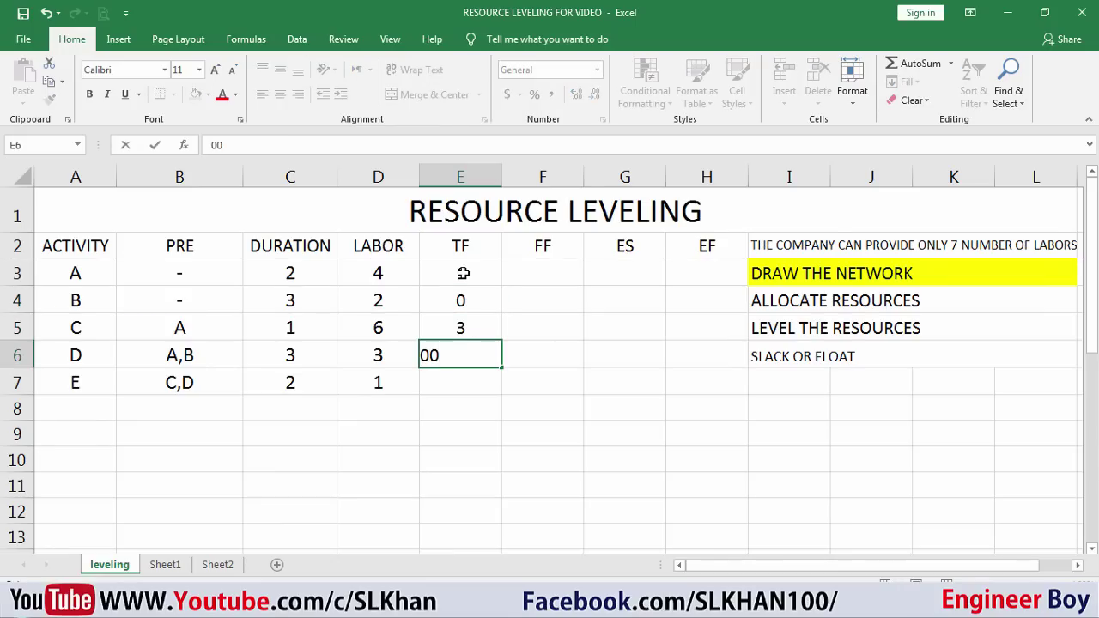
pyautogui.press('Return')
pyautogui.write('0')
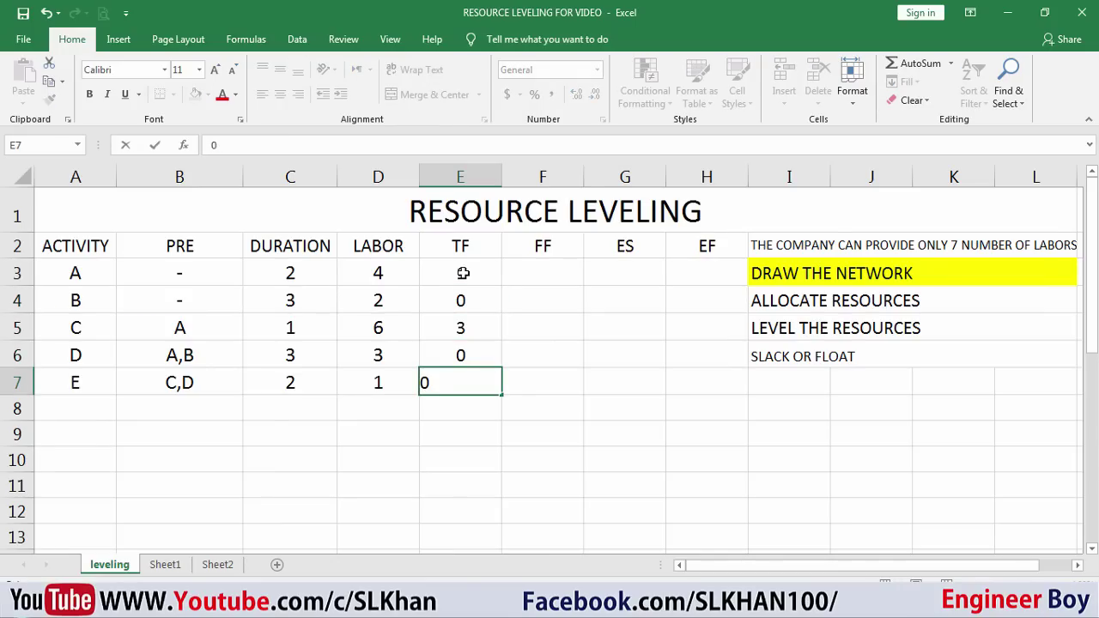
pyautogui.click(533, 250)
pyautogui.click(529, 267)
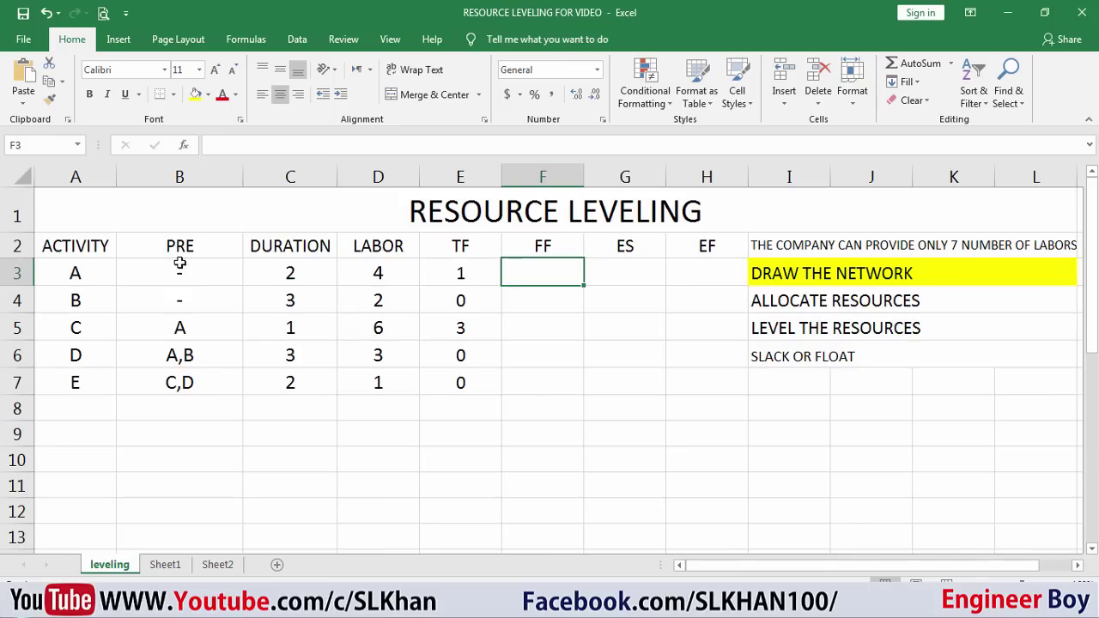
# Check the activities' float values in the network diagram of the PowerPoint slide show and return to the Excel worksheet.
pyautogui.click(462, 271)
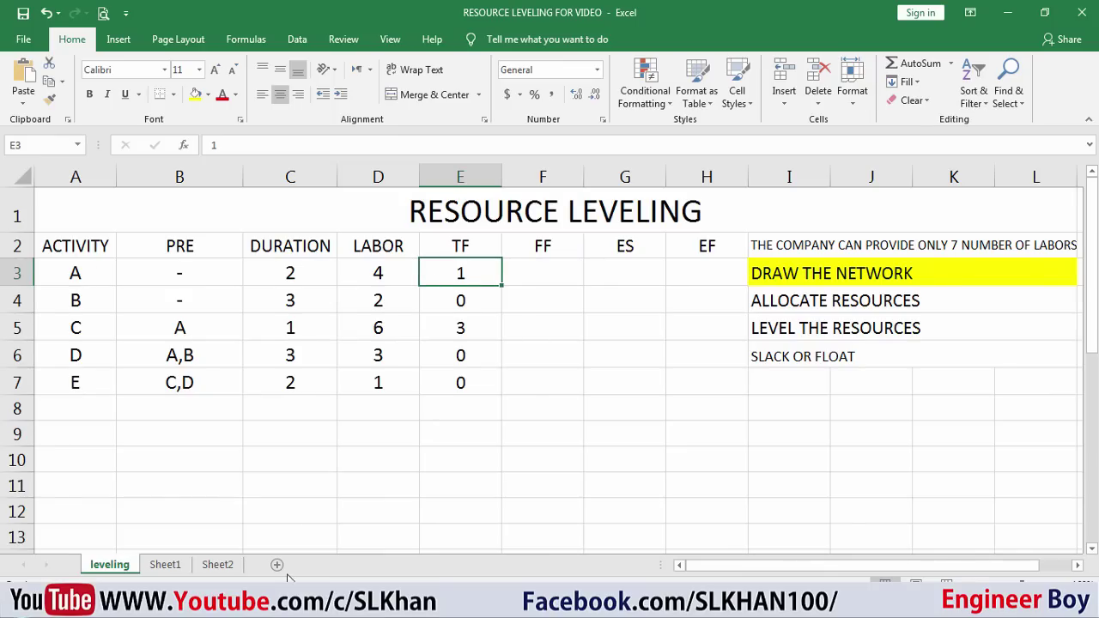
pyautogui.click(287, 612)
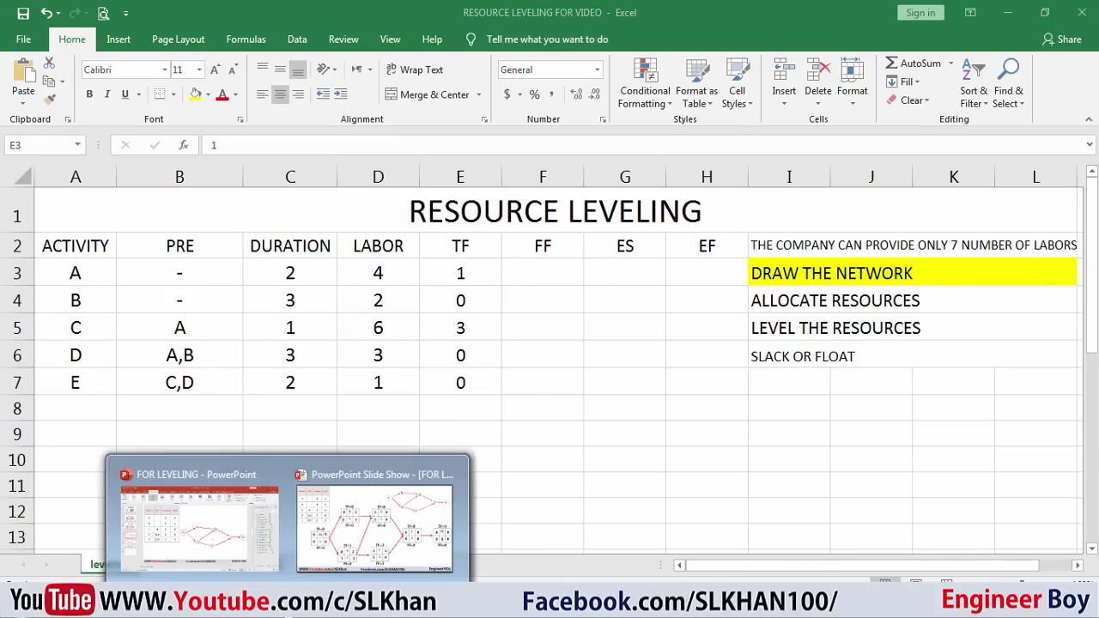
pyautogui.click(353, 532)
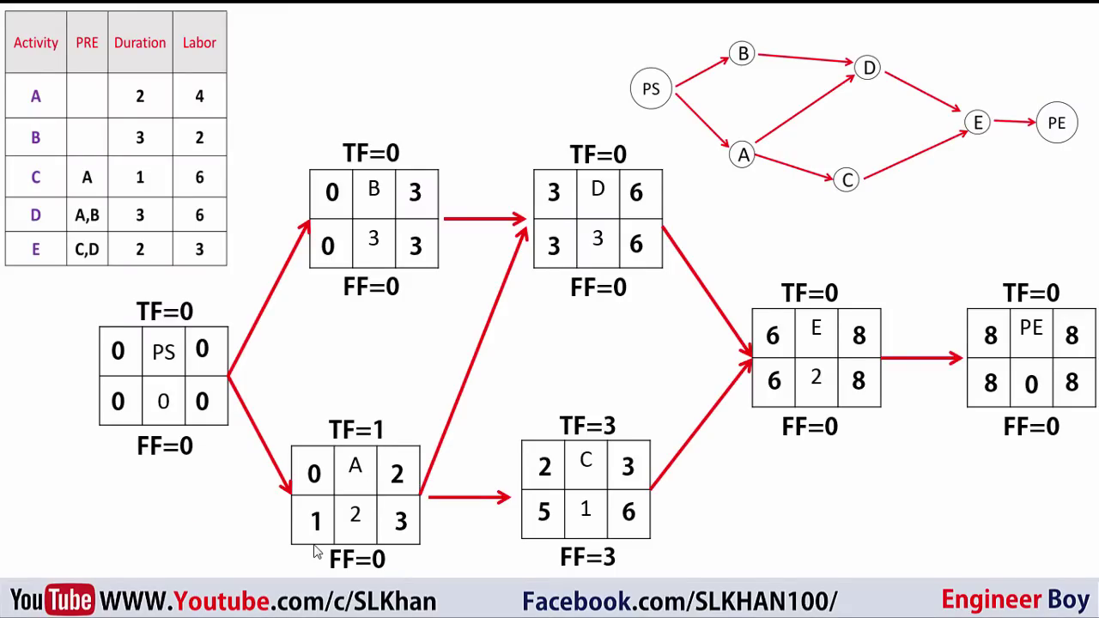
pyautogui.press('super+Tab')
pyautogui.press('Tab')
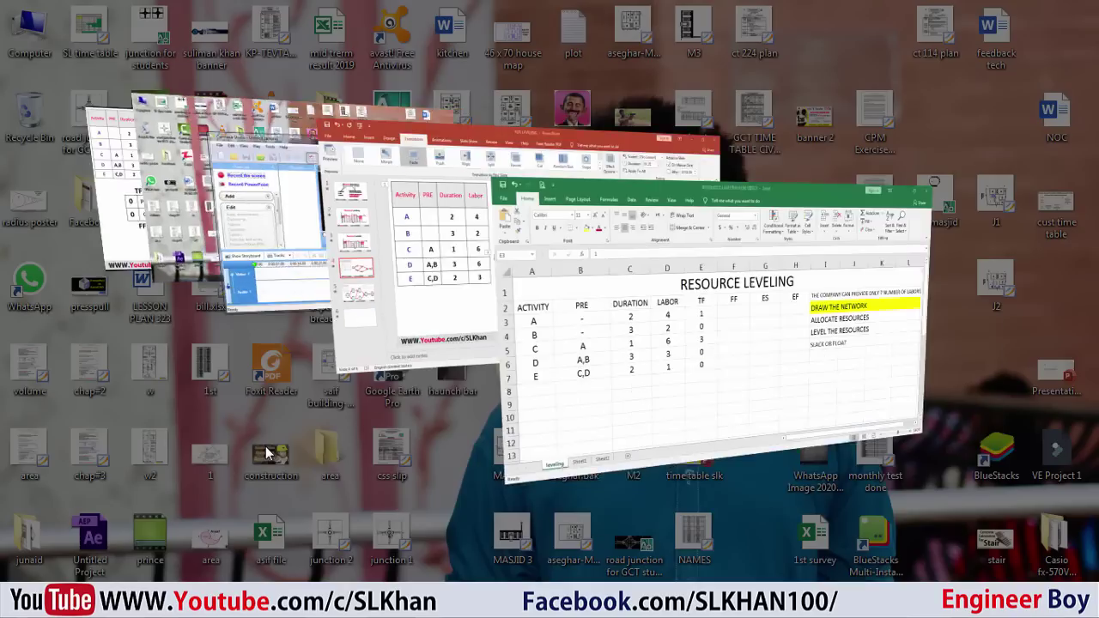
# Enter the free floats 0, 0, 3, 0 and 0 for activities A to E in F3:F7.
pyautogui.click(531, 277)
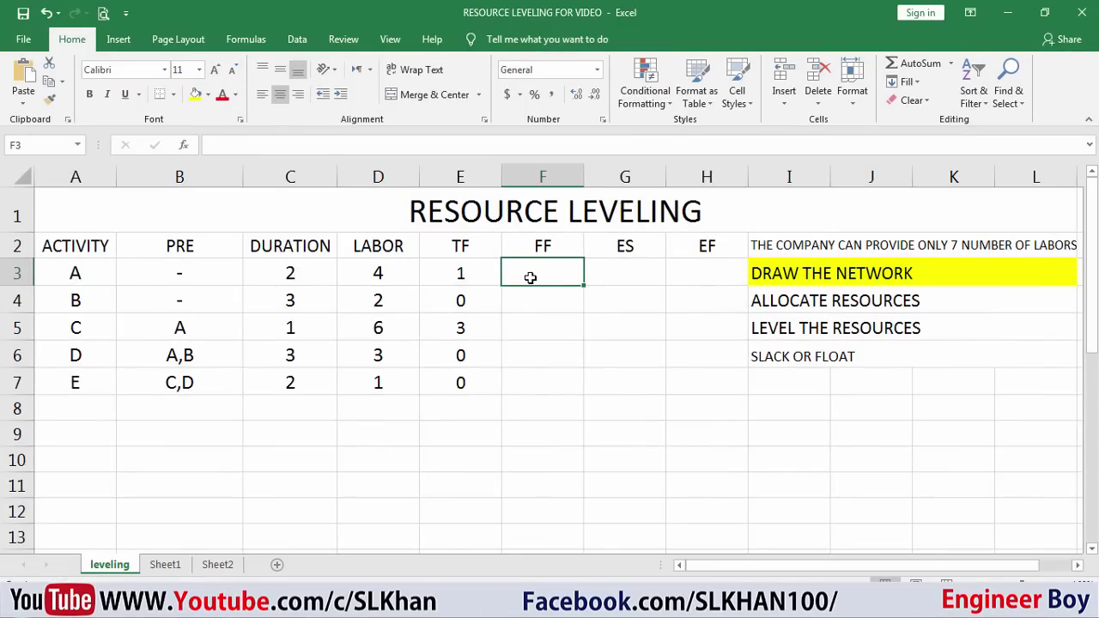
pyautogui.write('0')
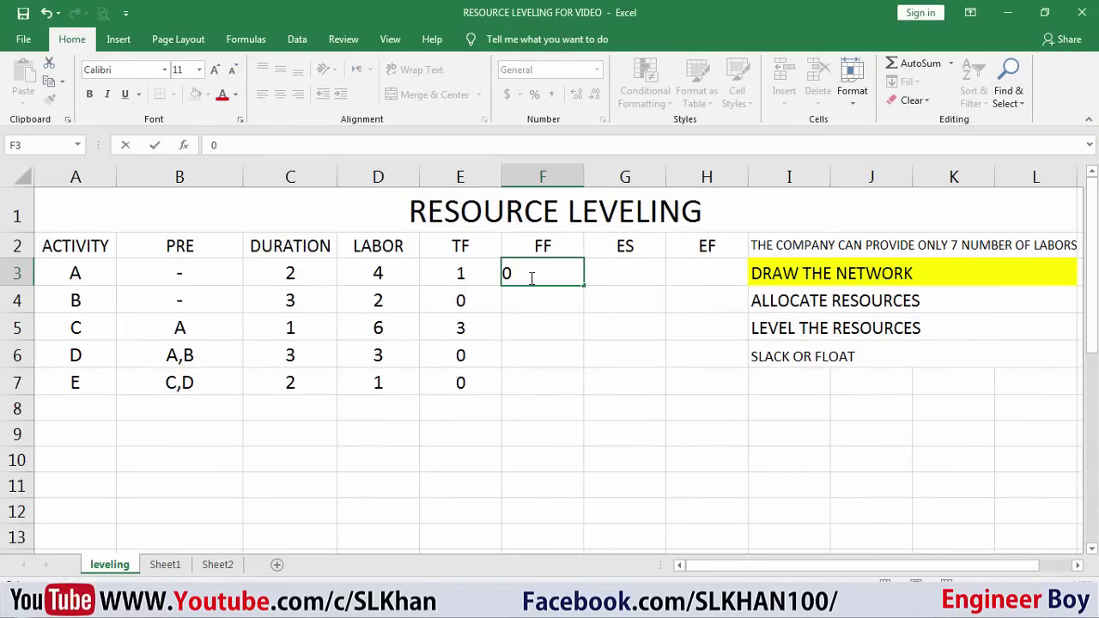
pyautogui.press('Return')
pyautogui.write('0')
pyautogui.press('Return')
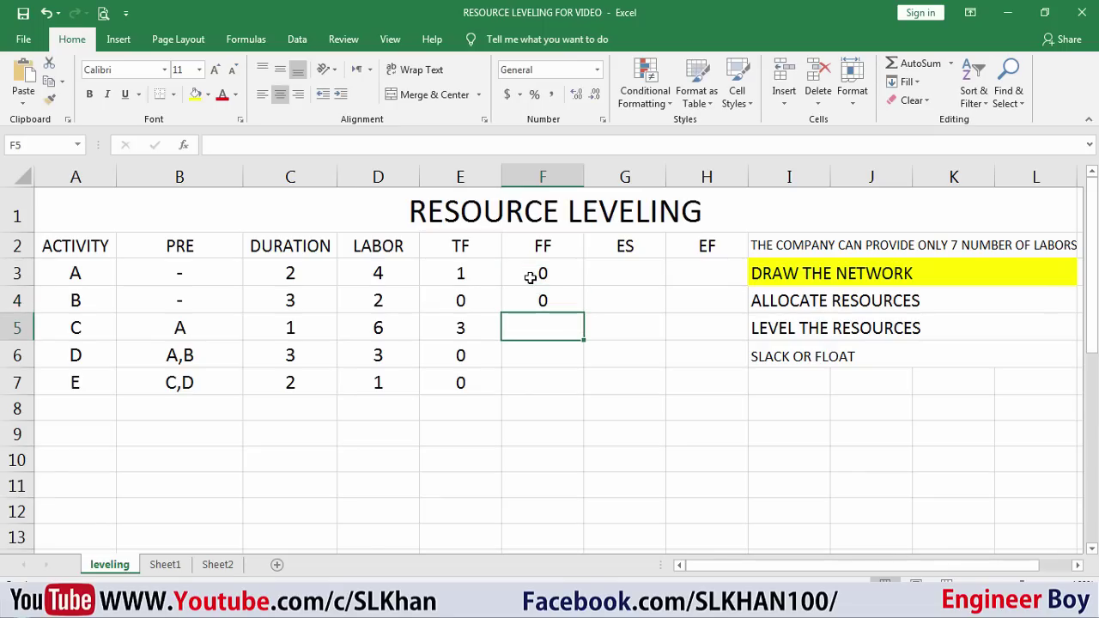
pyautogui.write('3')
pyautogui.press('Return')
pyautogui.write('0')
pyautogui.press('Return')
pyautogui.write('0')
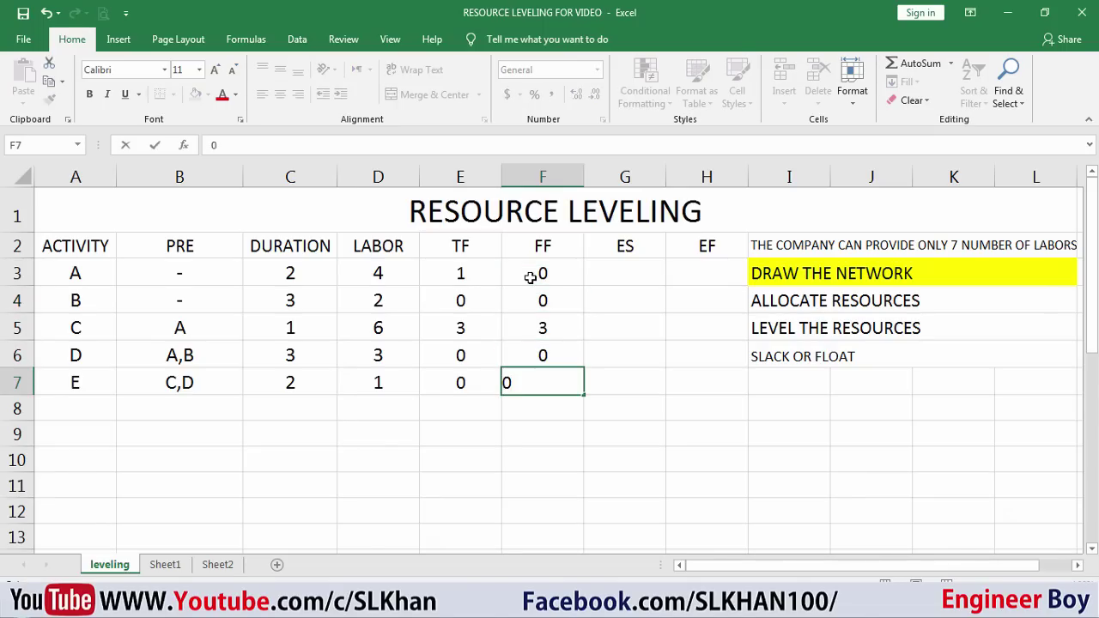
# Enter the early start values 0, 0, 2, 3 and 6 for activities A to E in G3:G7.
pyautogui.click(609, 278)
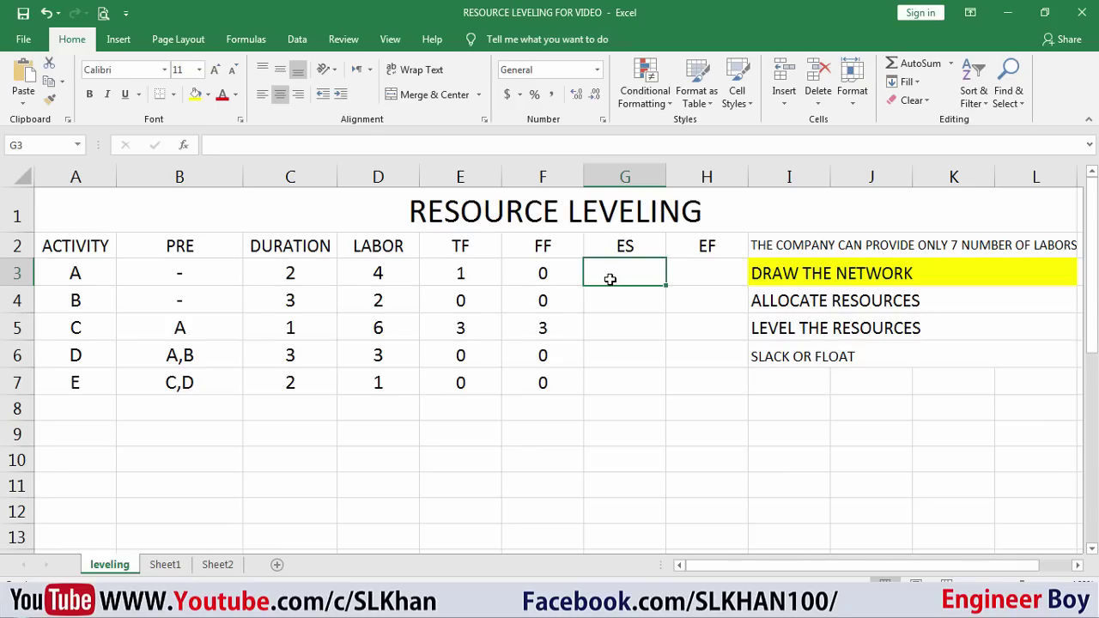
pyautogui.write('0')
pyautogui.press('Return')
pyautogui.write('0')
pyautogui.press('Return')
pyautogui.write('2')
pyautogui.press('Return')
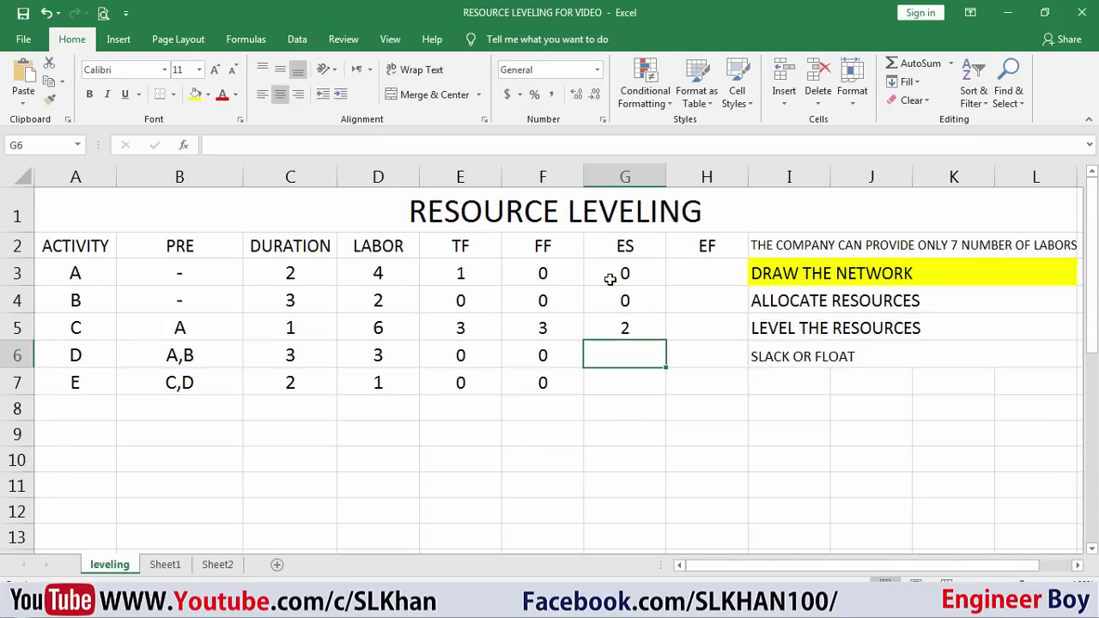
pyautogui.write('3')
pyautogui.press('Return')
pyautogui.write('6')
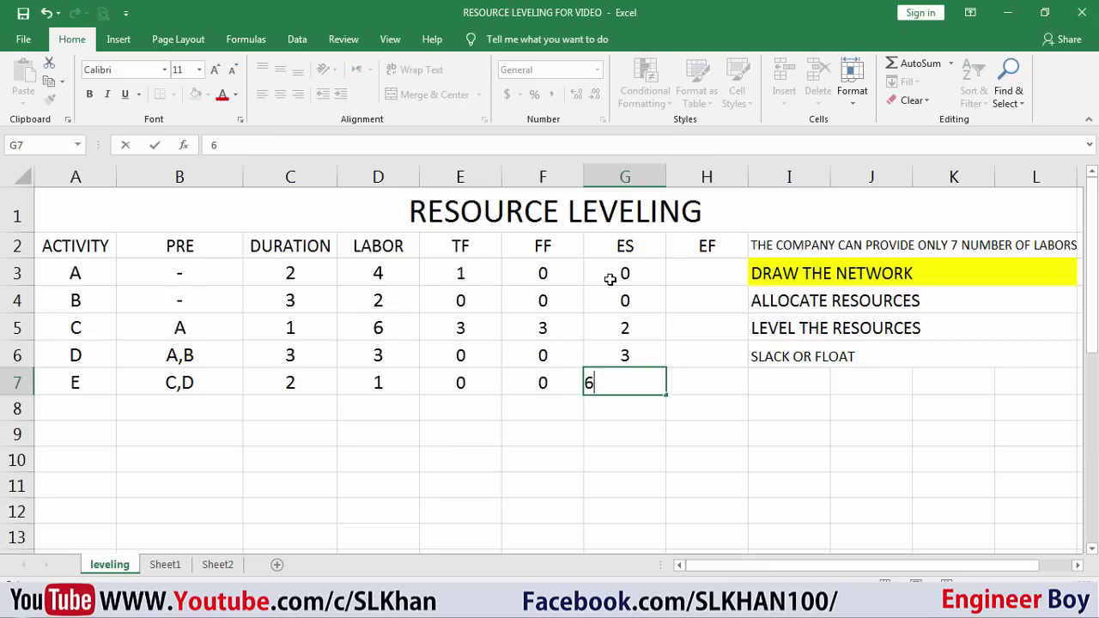
# Enter the early finish values 2, 3, 3, 6 and 8 for activities A to E in H3:H7.
pyautogui.click(702, 275)
pyautogui.write('2')
pyautogui.press('Return')
pyautogui.write('3')
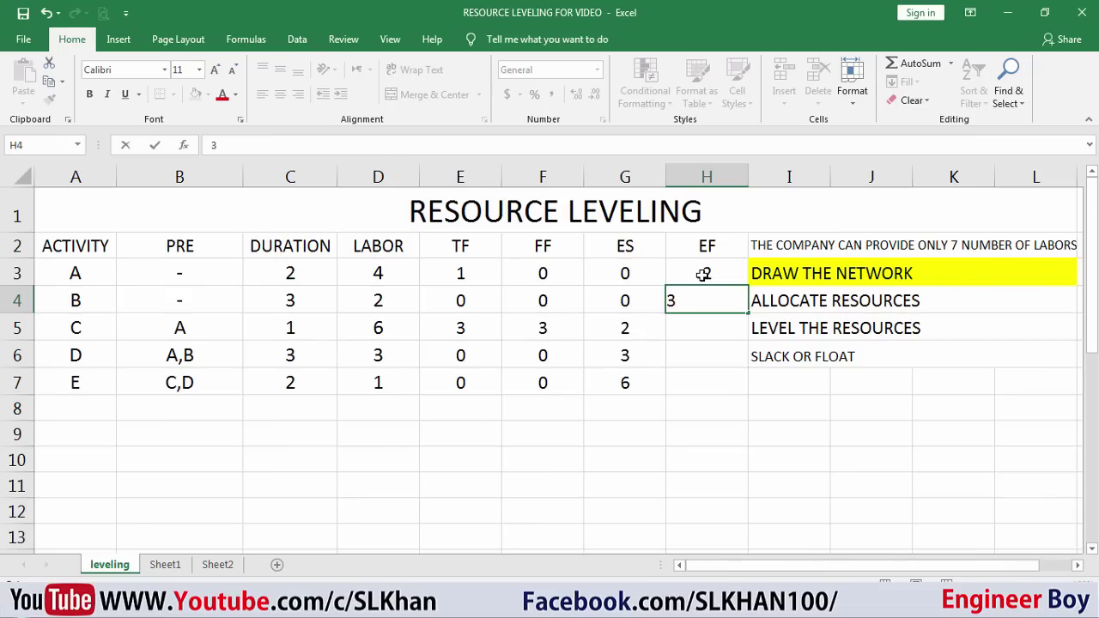
pyautogui.press('Return')
pyautogui.write('3')
pyautogui.press('Return')
pyautogui.write('6')
pyautogui.press('Return')
pyautogui.write('8')
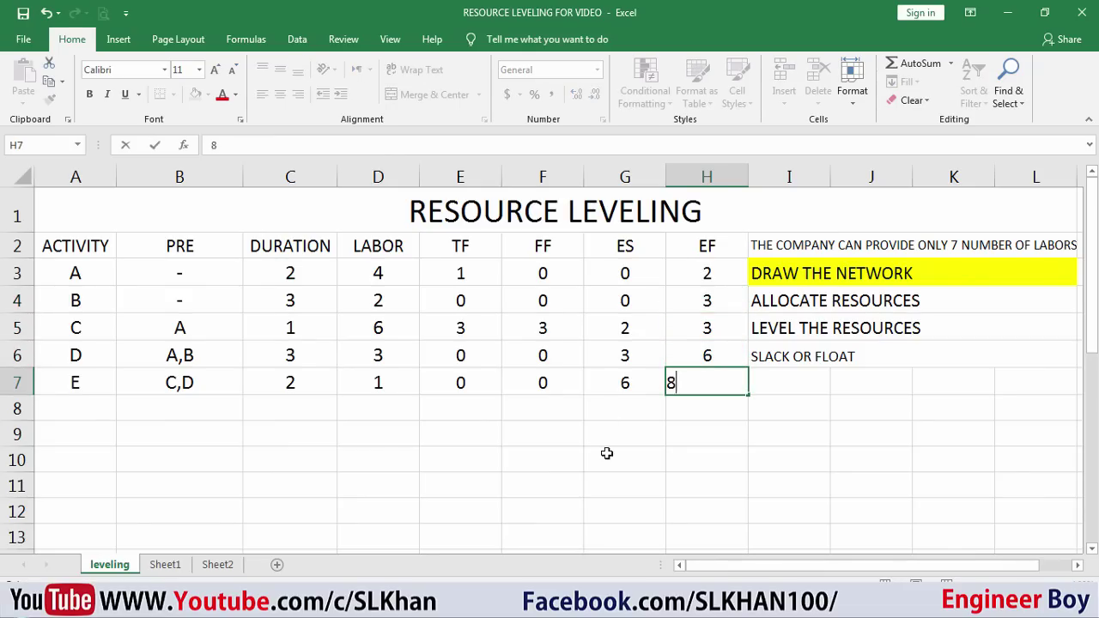
pyautogui.click(606, 453)
# Compare activity E's early finish with the network diagram in the PowerPoint slide show and return to the Excel worksheet.
pyautogui.click(695, 380)
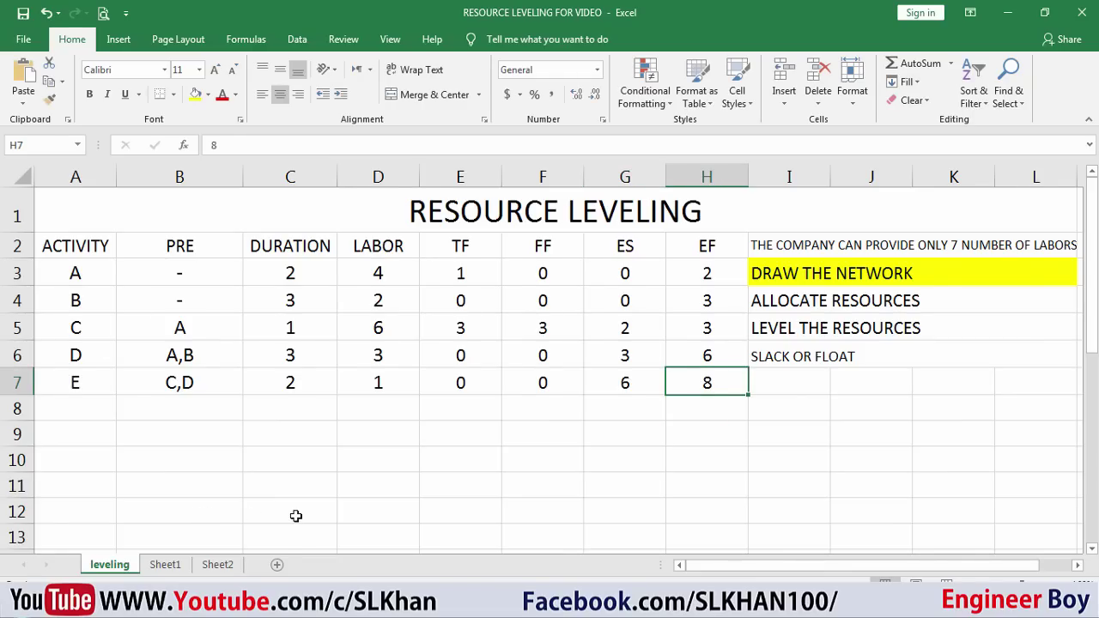
pyautogui.press('super+Tab')
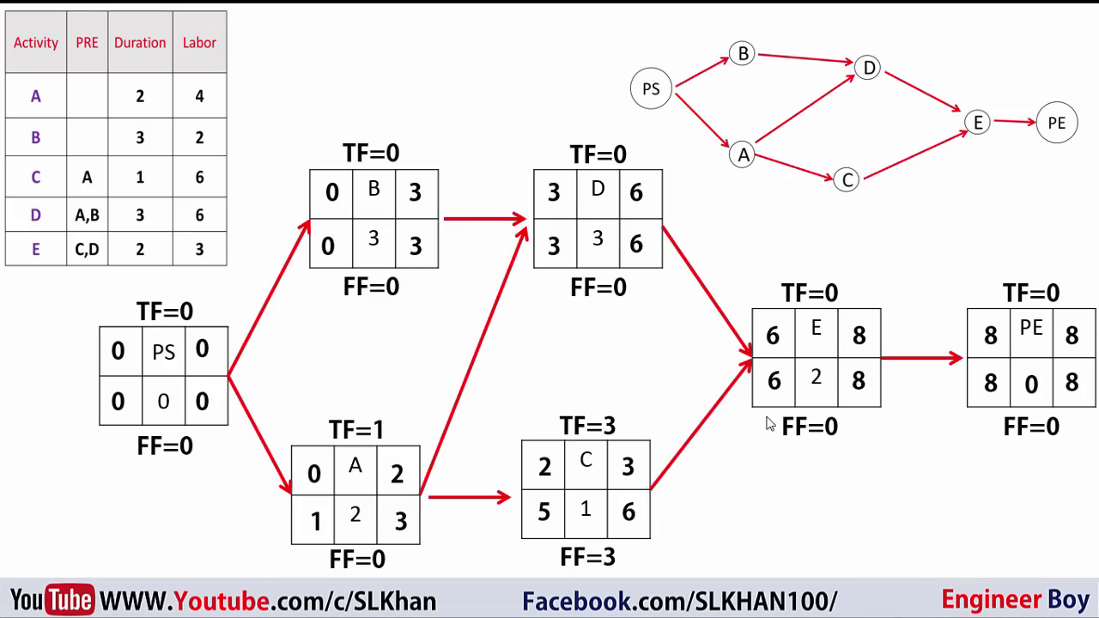
pyautogui.press('super+Tab')
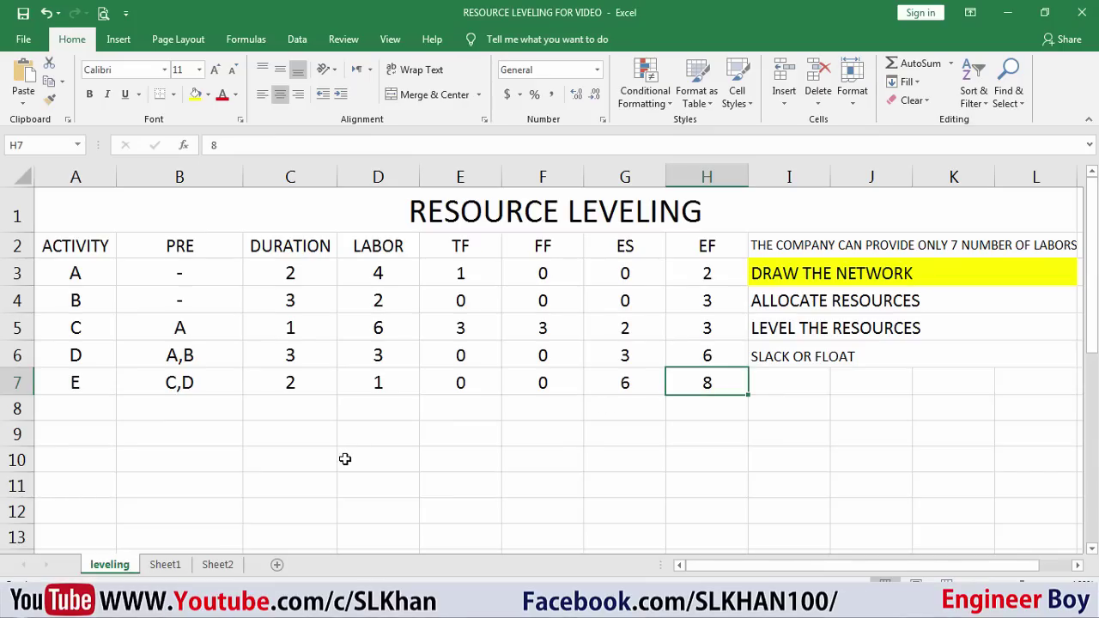
# Enter the heading ACTIVITY in A9 beneath the activity data table.
pyautogui.click(344, 459)
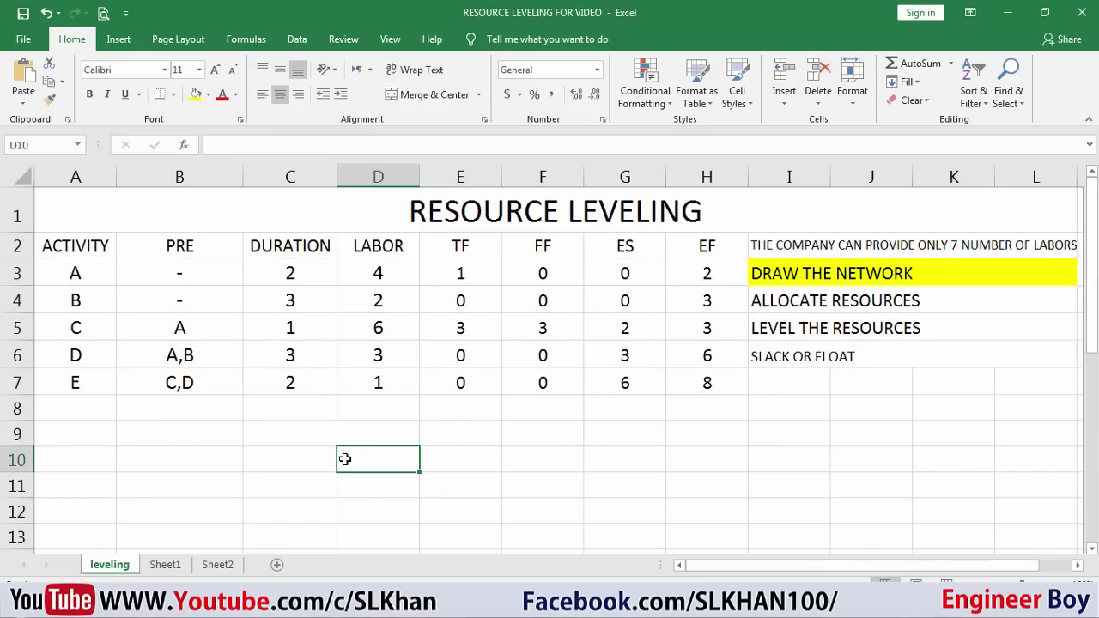
pyautogui.click(197, 428)
pyautogui.scroll(-1, 194, 427)
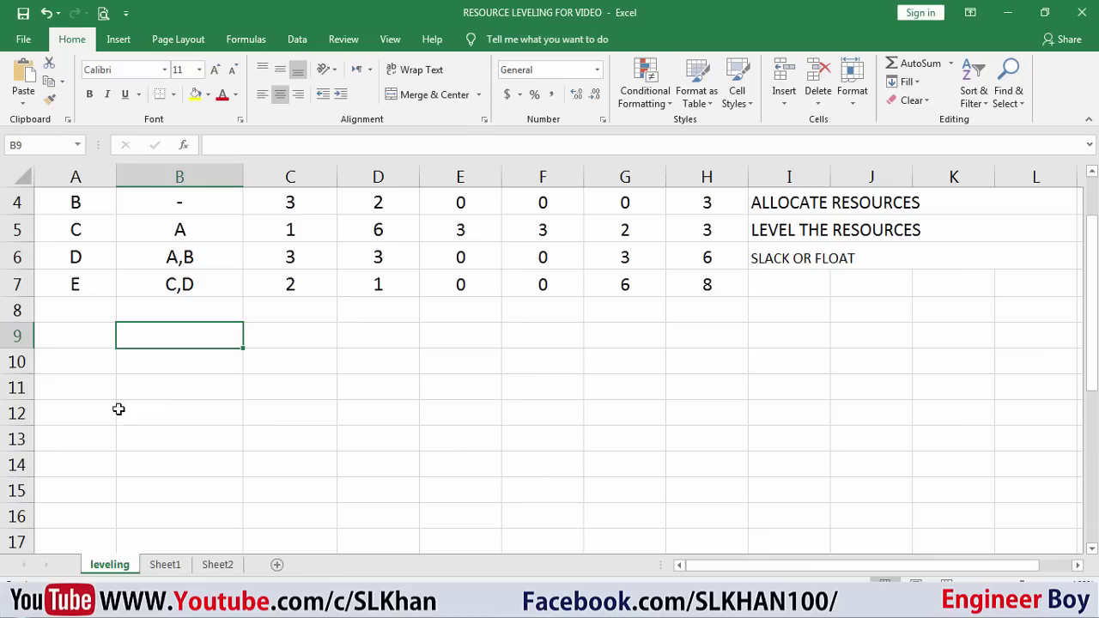
pyautogui.click(93, 344)
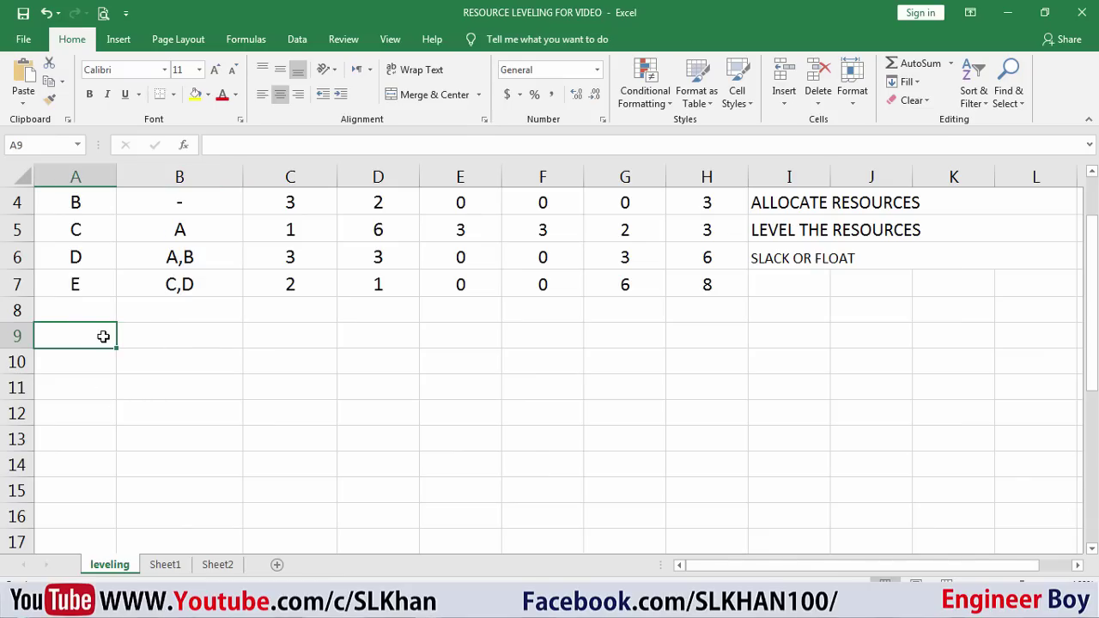
pyautogui.write('ACT')
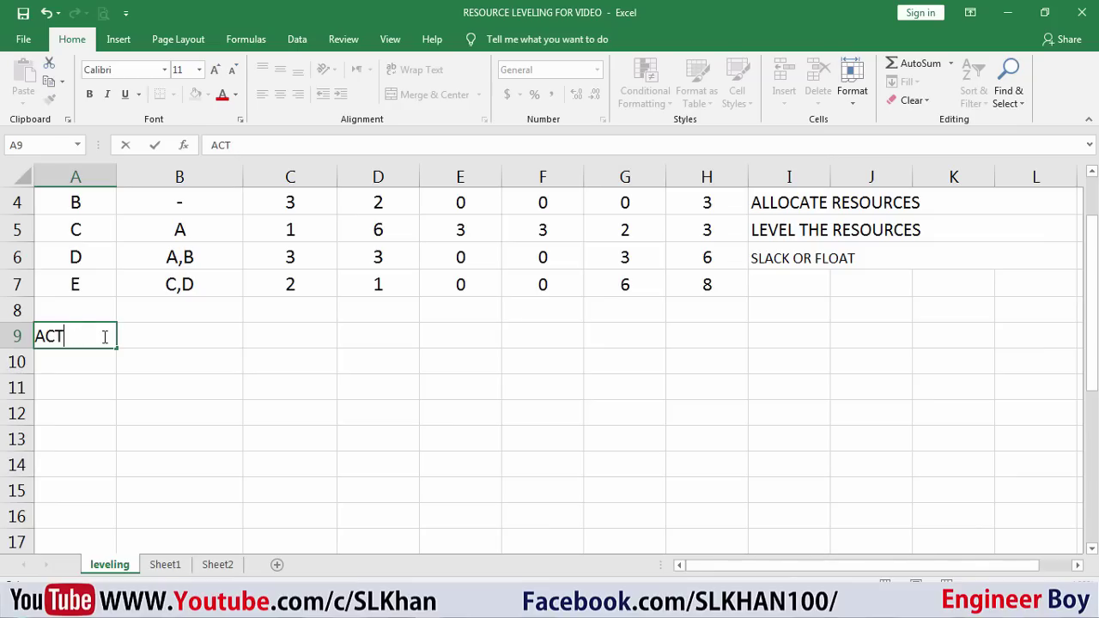
pyautogui.write('OVVITY')
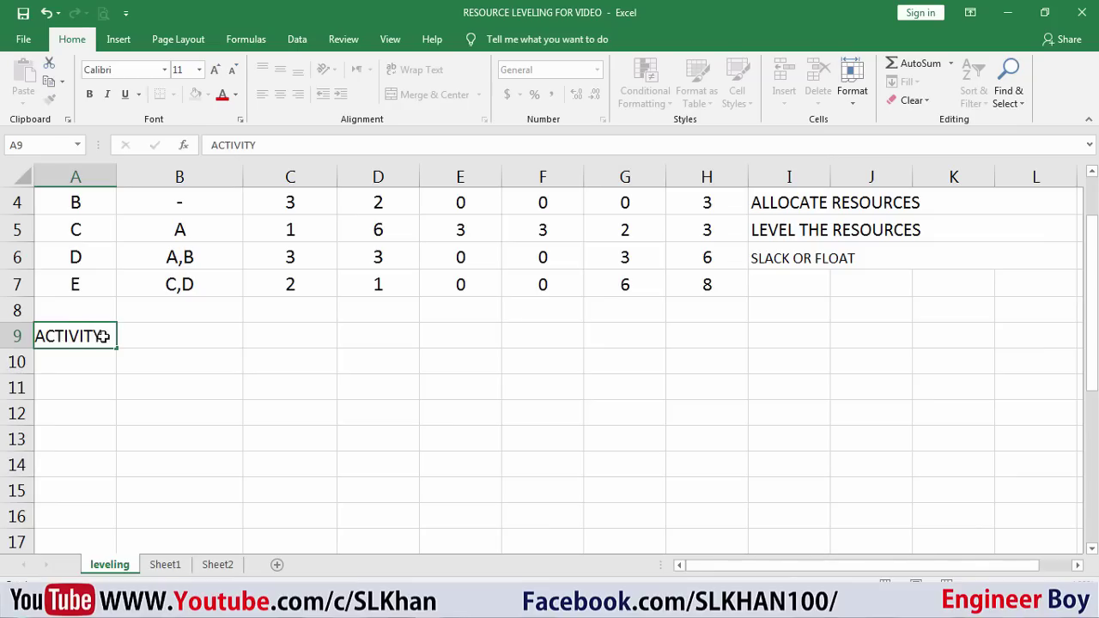
pyautogui.press('Return')
# List activities A, B, C, D and E in A10:A14 under the new ACTIVITY heading.
pyautogui.write('A')
pyautogui.press('Delete')
pyautogui.press('Return')
pyautogui.write('B')
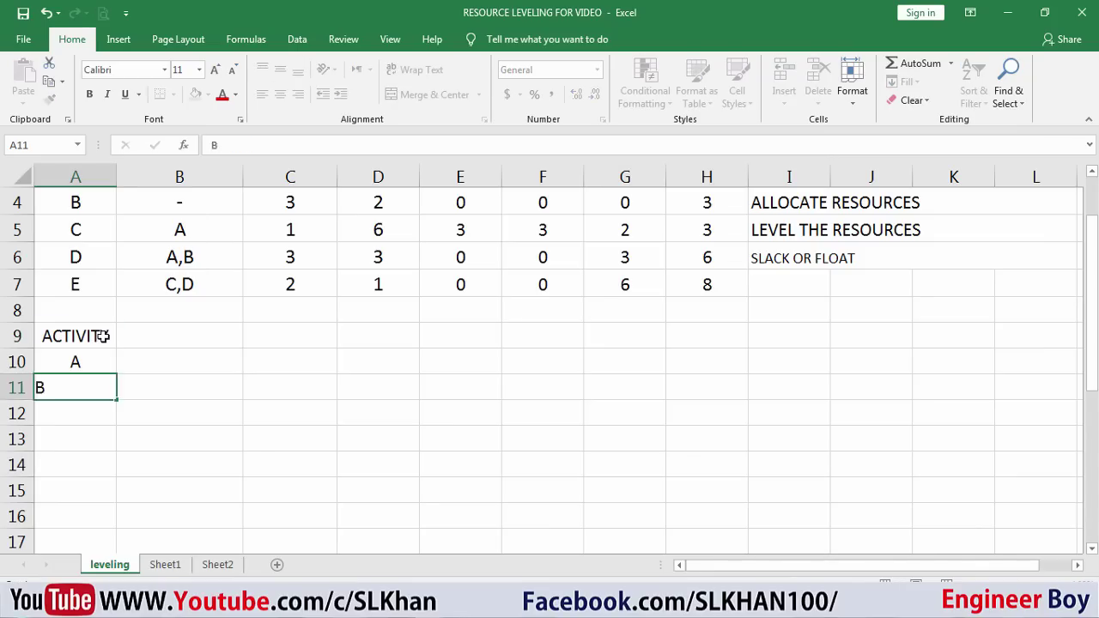
pyautogui.press('Return')
pyautogui.write('C')
pyautogui.press('Return')
pyautogui.write('D')
pyautogui.press('Return')
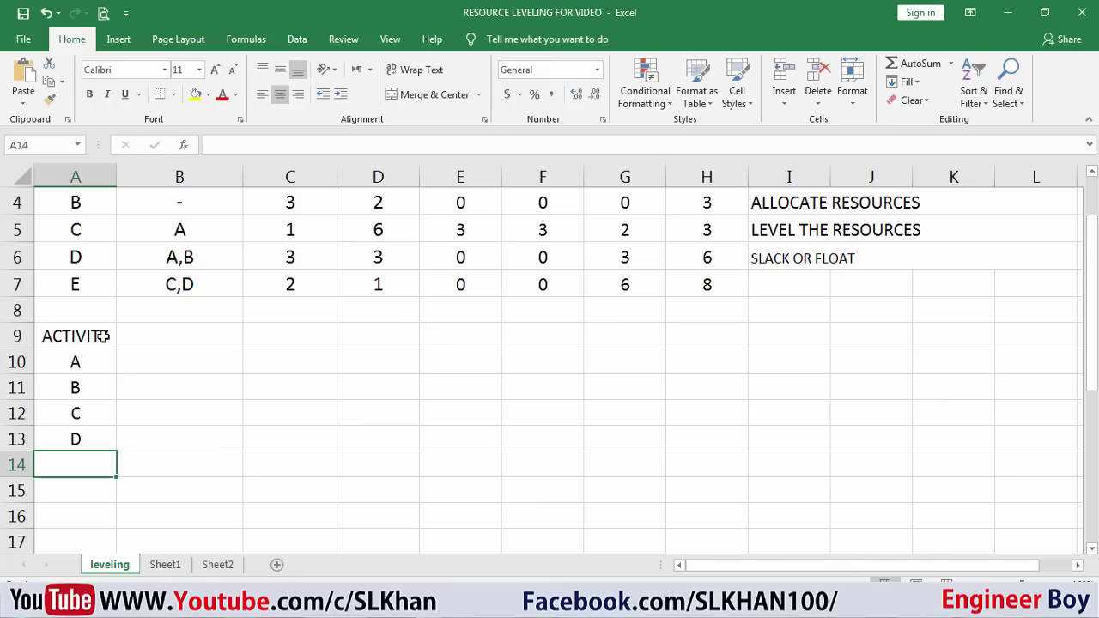
pyautogui.write('E')
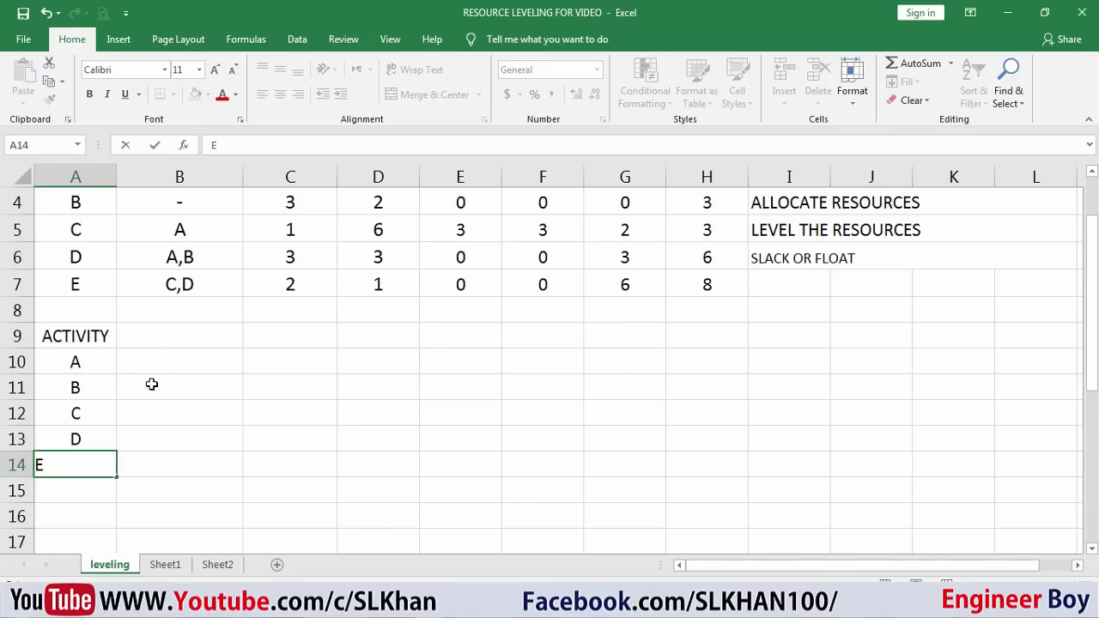
# Add the row labels DAYS in A15 and LABOR in A16 below the activity list.
pyautogui.click(91, 487)
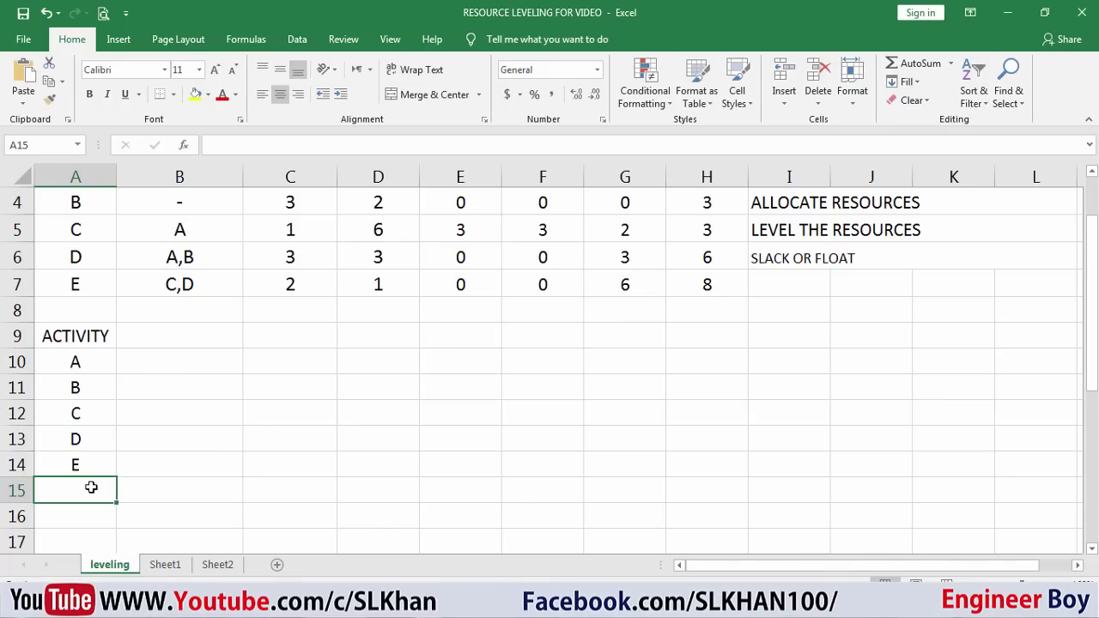
pyautogui.write('DAYS')
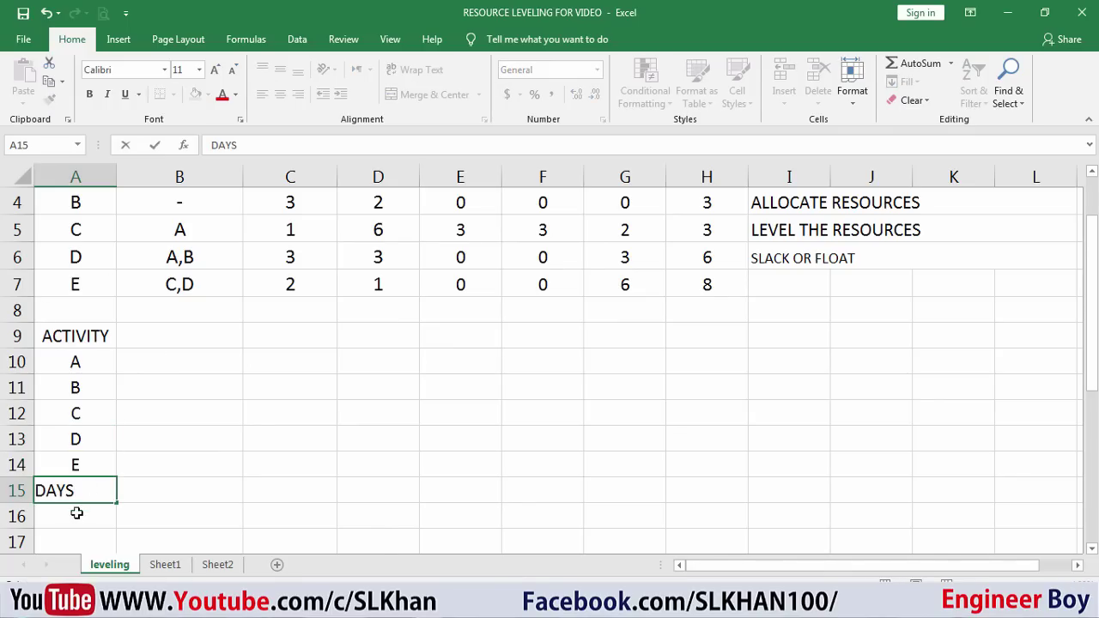
pyautogui.click(77, 515)
pyautogui.write('LA')
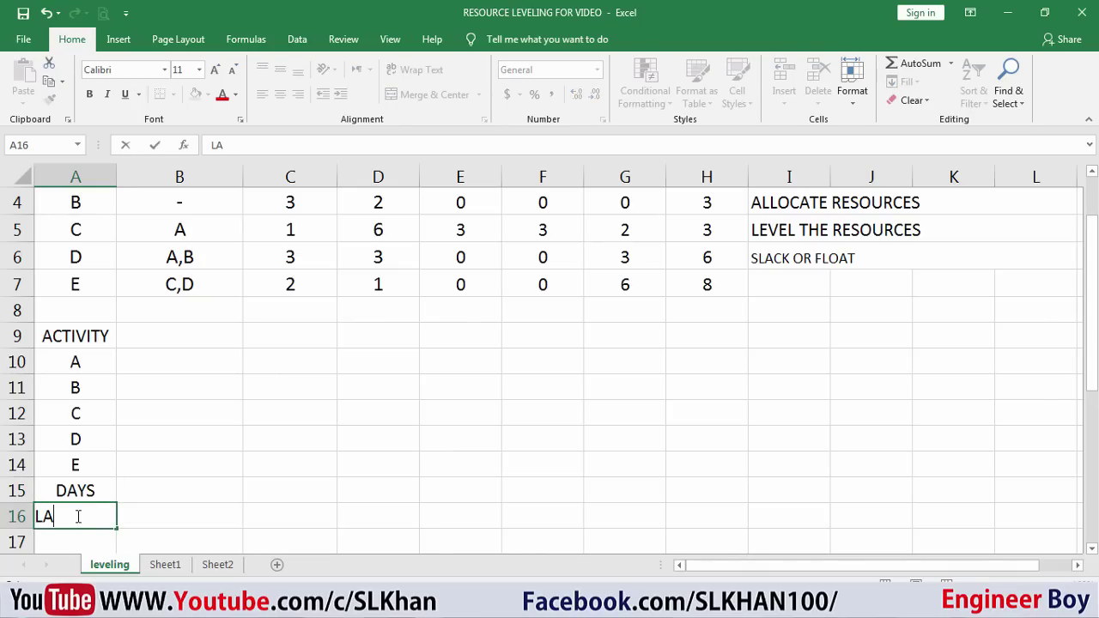
pyautogui.write('BORE')
pyautogui.press('BackSpace')
pyautogui.click(187, 492)
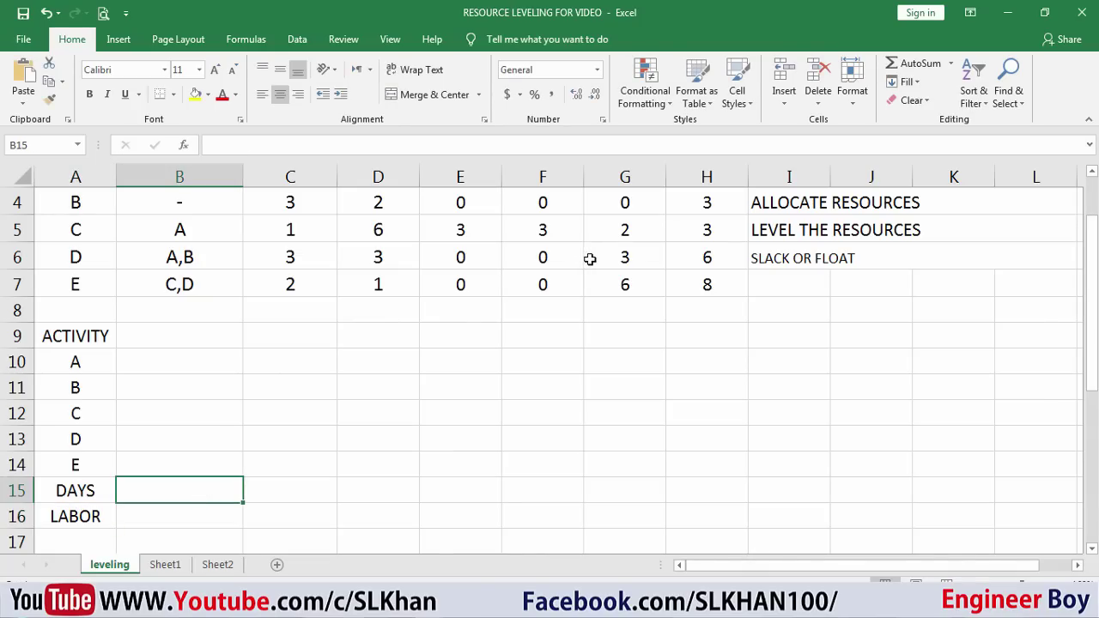
# Insert a blank row at row 8, above the new activity list.
pyautogui.rightClick(12, 311)
pyautogui.click(50, 425)
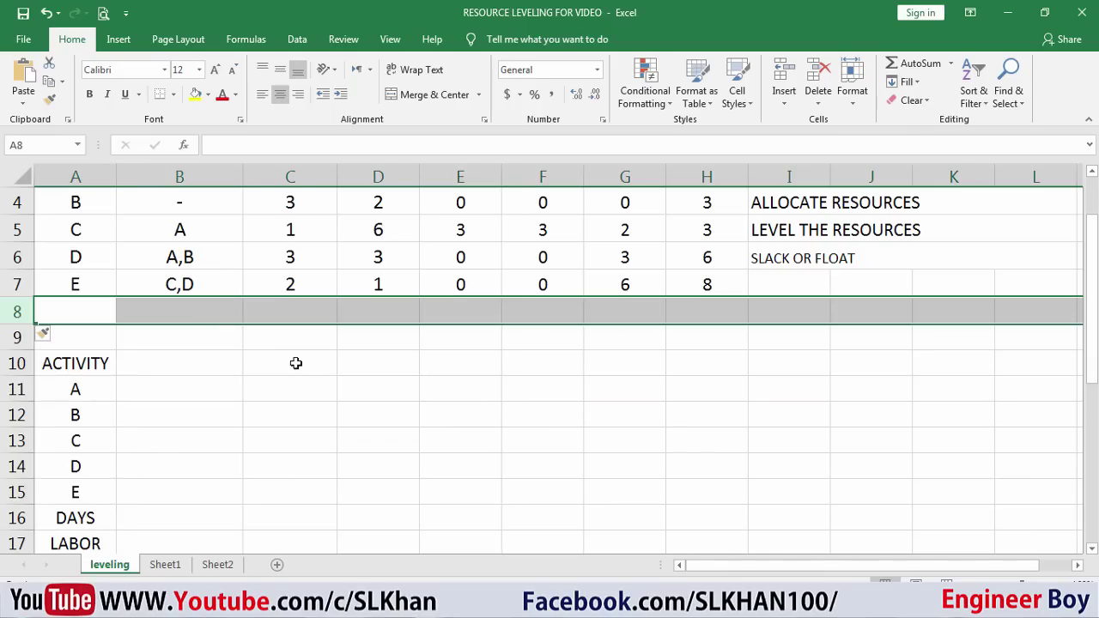
pyautogui.click(292, 363)
# Merge cells A9:B9 and enter the title ALLOCATION.
pyautogui.moveTo(96, 332); pyautogui.dragTo(227, 348)
pyautogui.hotkey('alt', 'h')
pyautogui.write('mcALLOCATION')
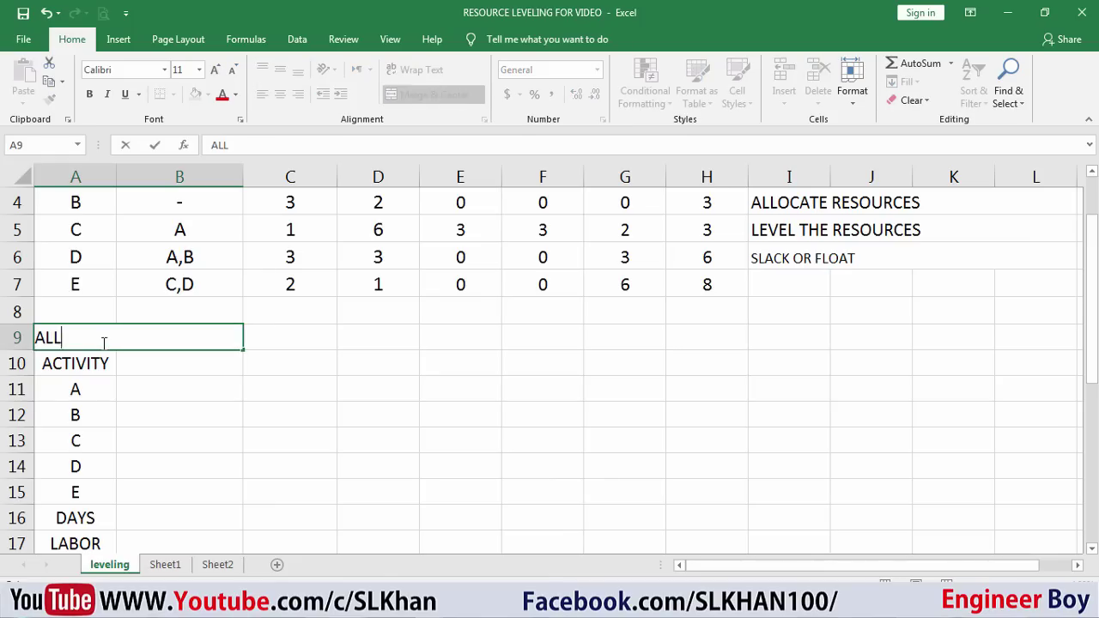
pyautogui.click(126, 356)
# Fill the ALLOCATION title cell yellow and left-align its text.
pyautogui.click(128, 342)
pyautogui.click(196, 94)
pyautogui.click(262, 94)
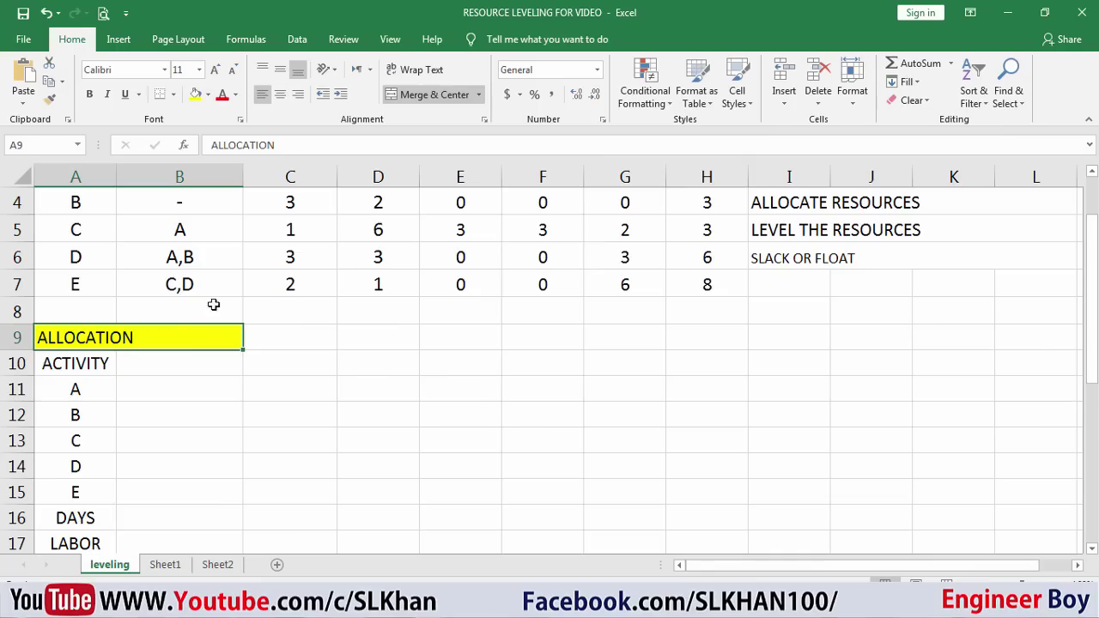
# Check activity A's labor and duration in the data table against its allocation row.
pyautogui.click(172, 366)
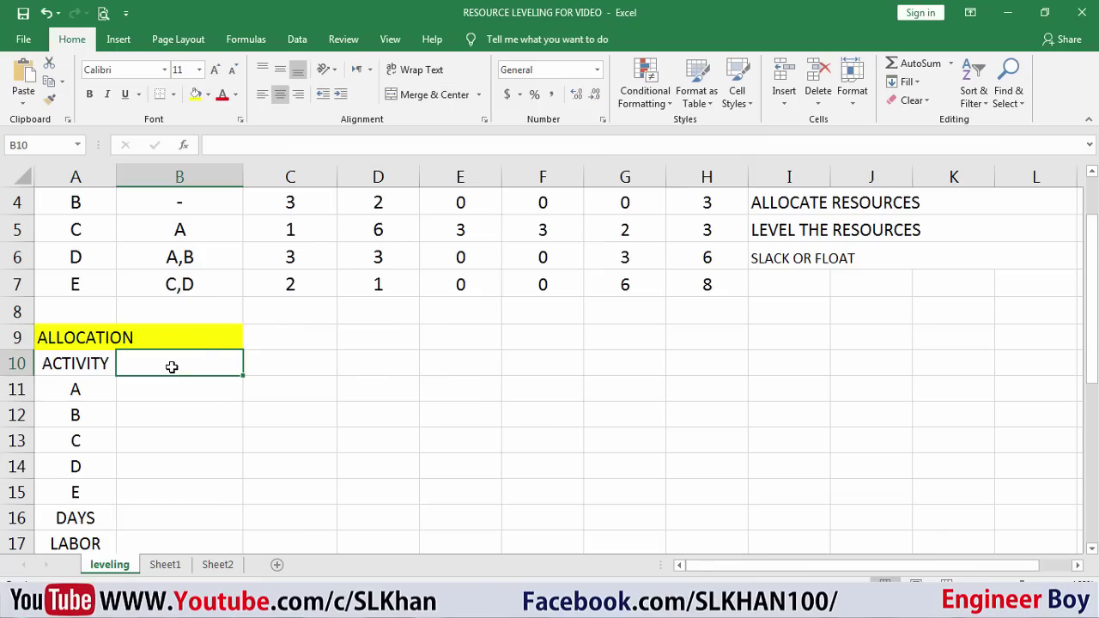
pyautogui.click(91, 392)
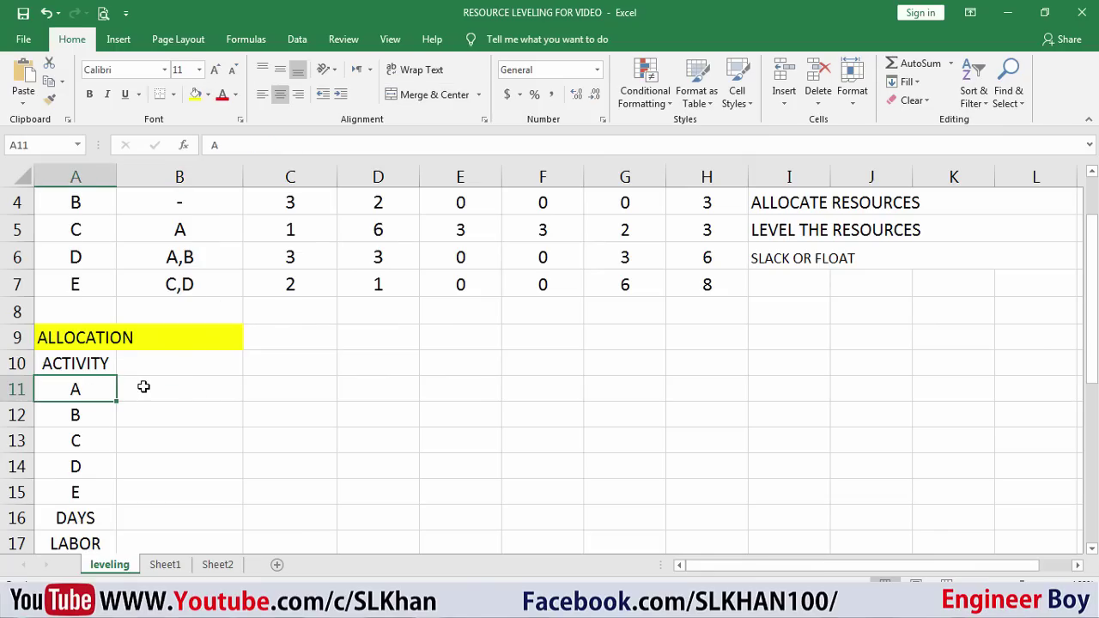
pyautogui.click(143, 387)
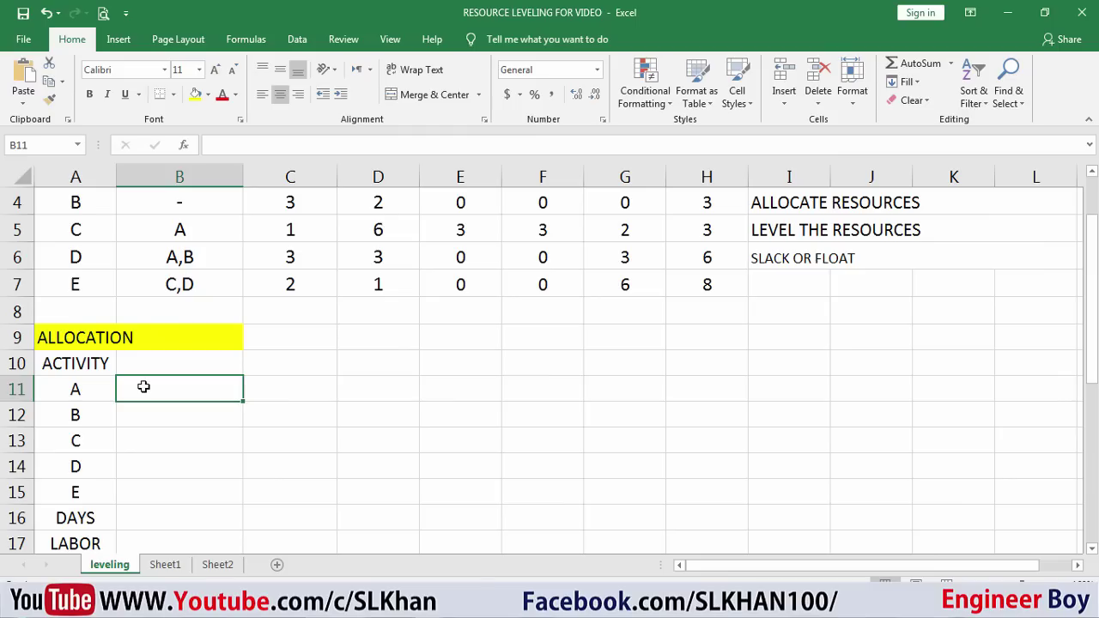
pyautogui.scroll(1, 216, 392)
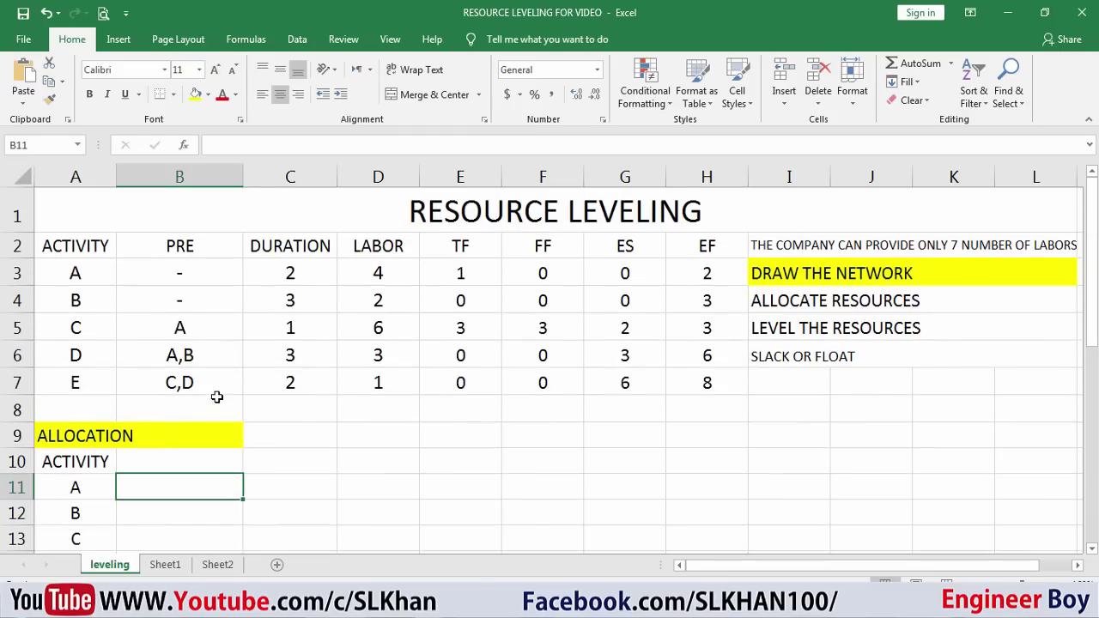
pyautogui.click(381, 271)
pyautogui.click(302, 269)
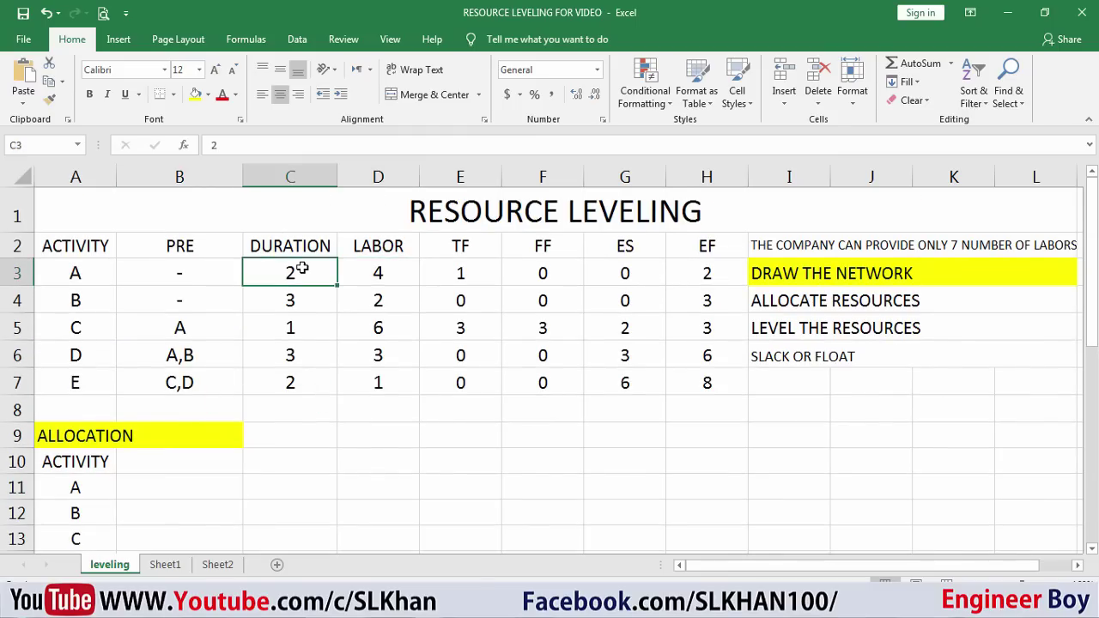
# Enter the day numbers 1 to 8 across the DAYS row in B16:I16.
pyautogui.scroll(-1, 303, 288)
pyautogui.scroll(-1, 303, 290)
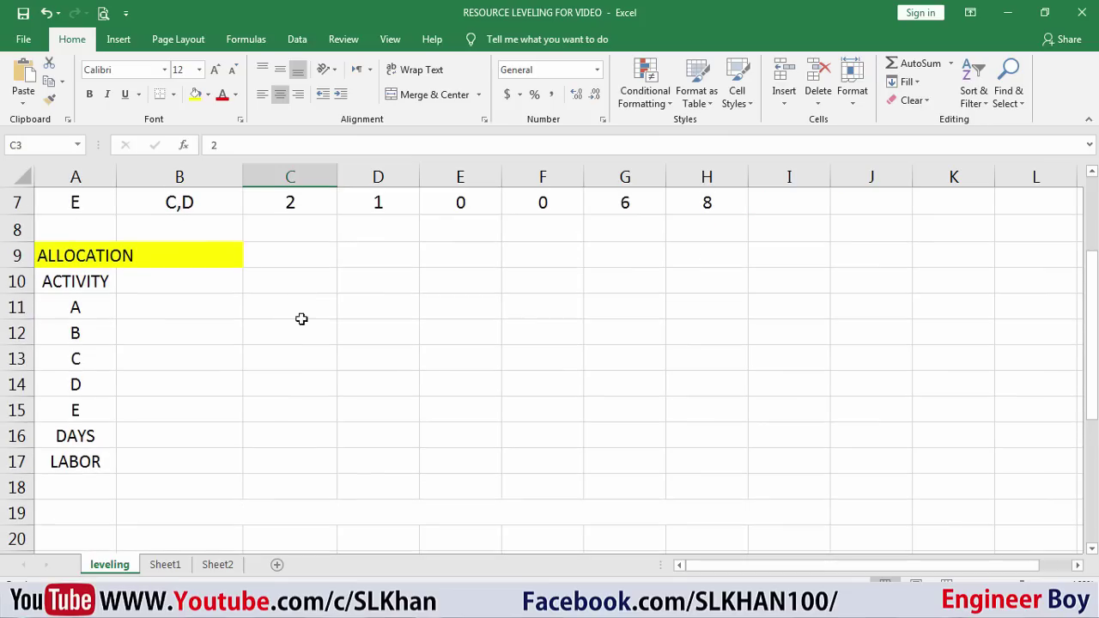
pyautogui.click(197, 437)
pyautogui.write('1')
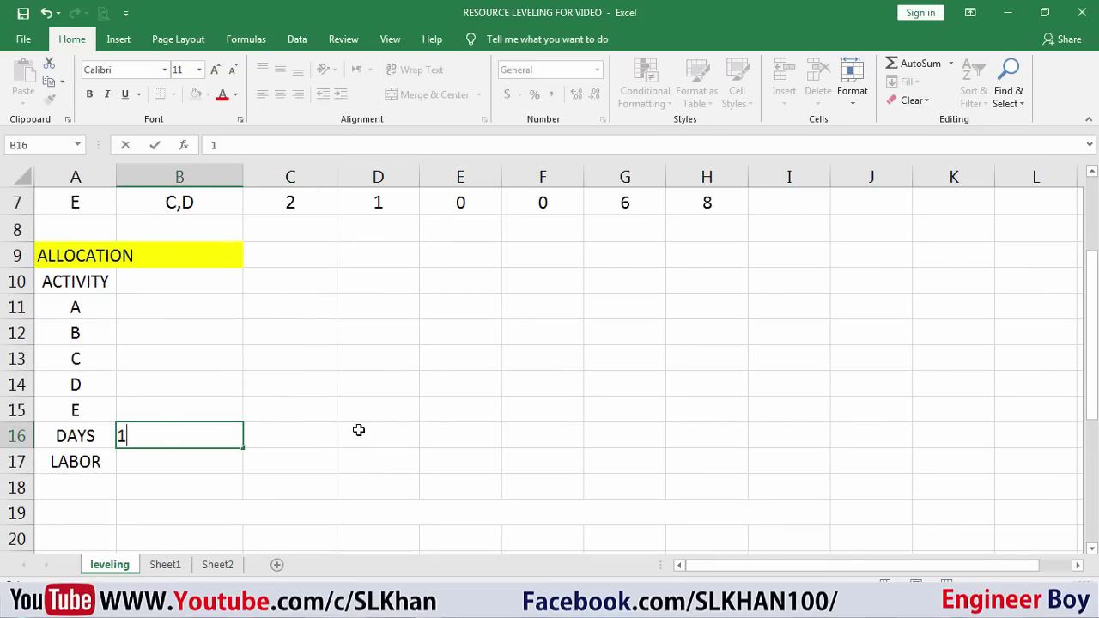
pyautogui.press('Tab')
pyautogui.write('2')
pyautogui.press('Tab')
pyautogui.write('3')
pyautogui.press('Tab')
pyautogui.write('4')
pyautogui.press('Tab')
pyautogui.write('56')
pyautogui.press('BackSpace')
pyautogui.press('Tab')
pyautogui.write('6')
pyautogui.press('Tab')
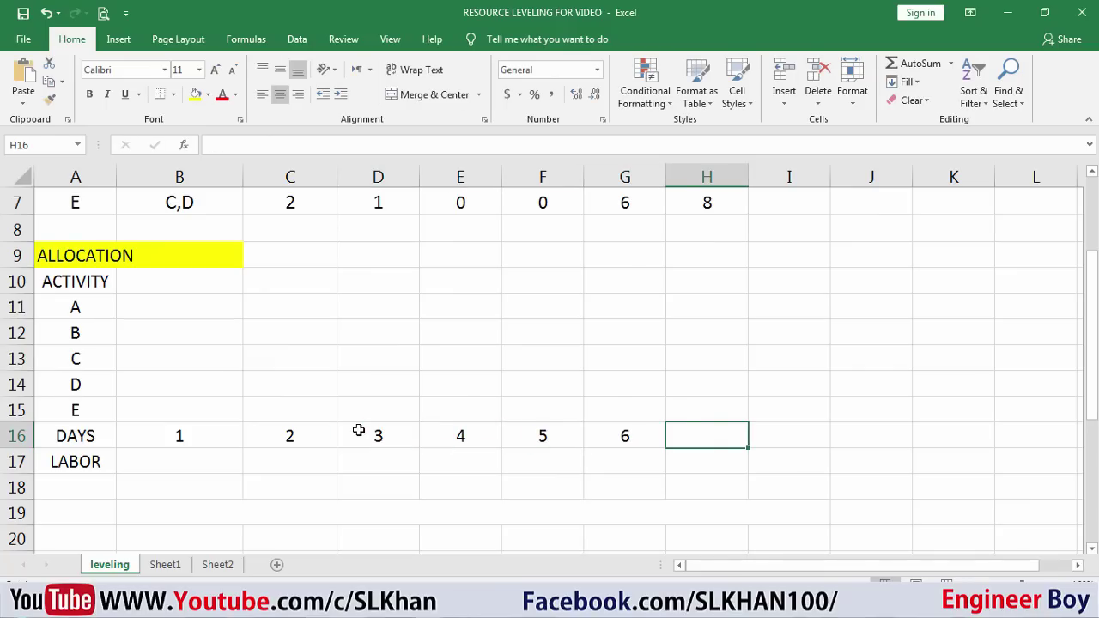
pyautogui.write('7')
pyautogui.press('Tab')
pyautogui.write('8')
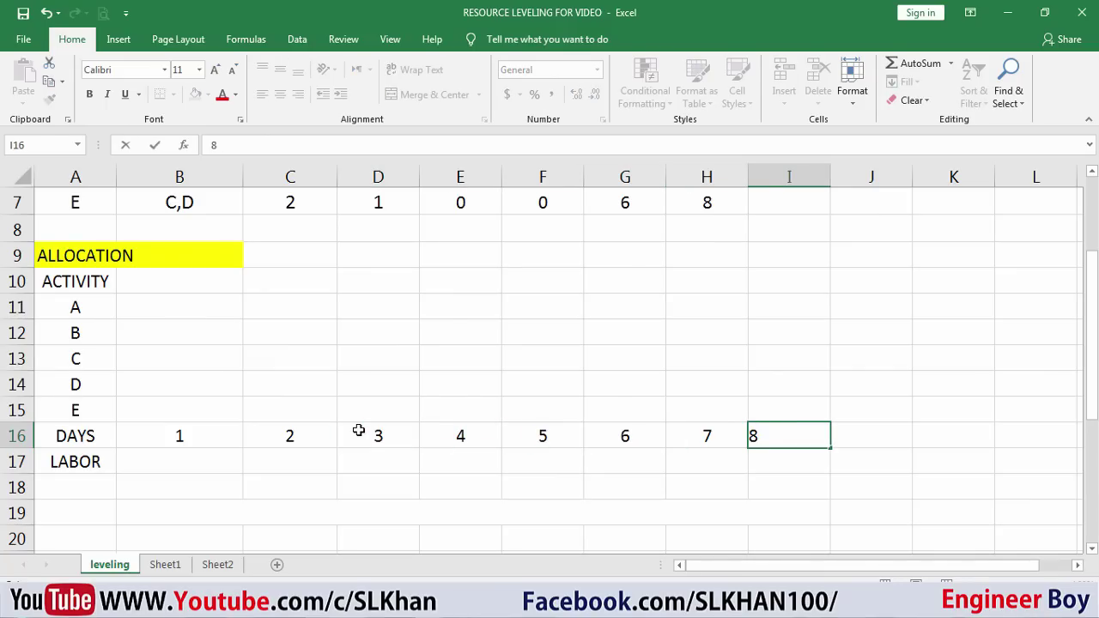
pyautogui.click(500, 325)
# Compare activity E's early finish with the DAYS row and review activity A's duration and labor.
pyautogui.scroll(1, 500, 321)
pyautogui.click(688, 285)
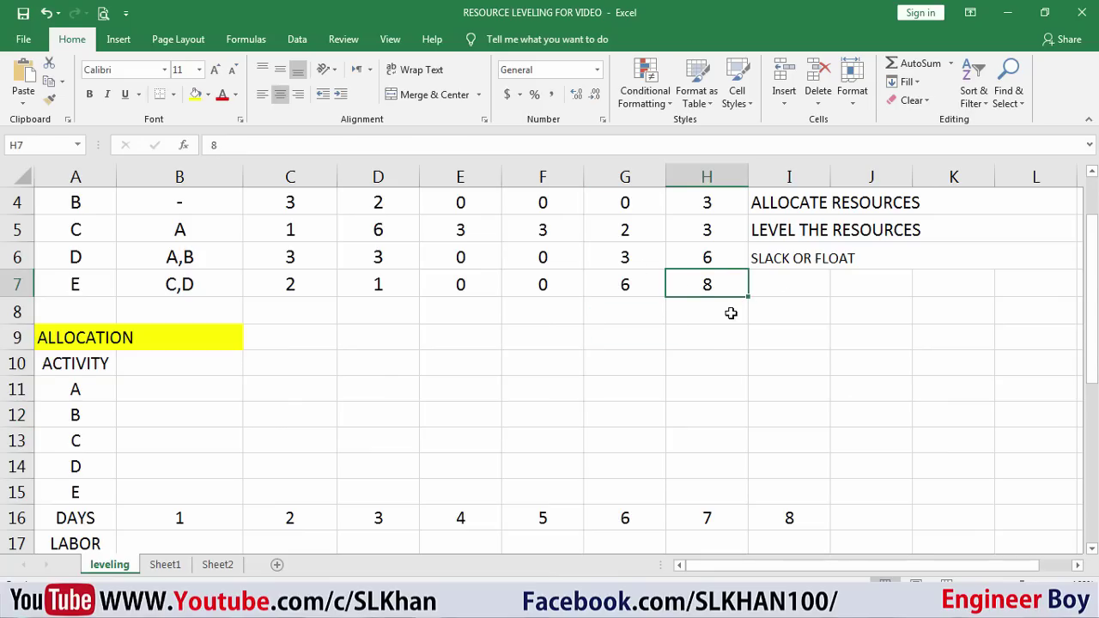
pyautogui.scroll(-2, 737, 307)
pyautogui.scroll(2, 799, 357)
pyautogui.scroll(-1, 223, 361)
pyautogui.click(156, 310)
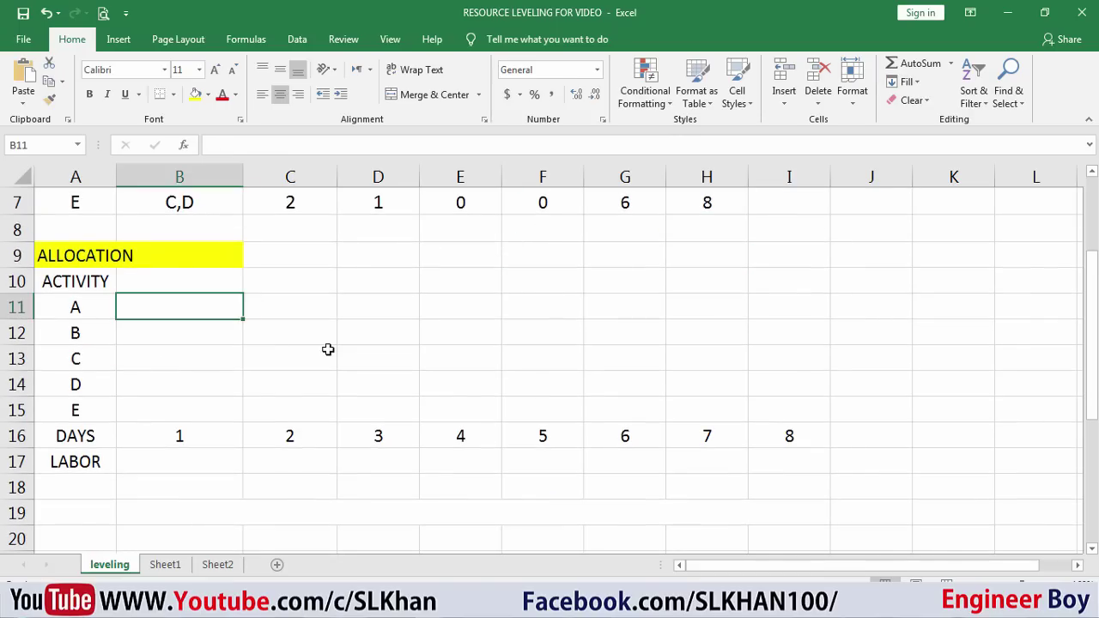
pyautogui.scroll(1, 328, 352)
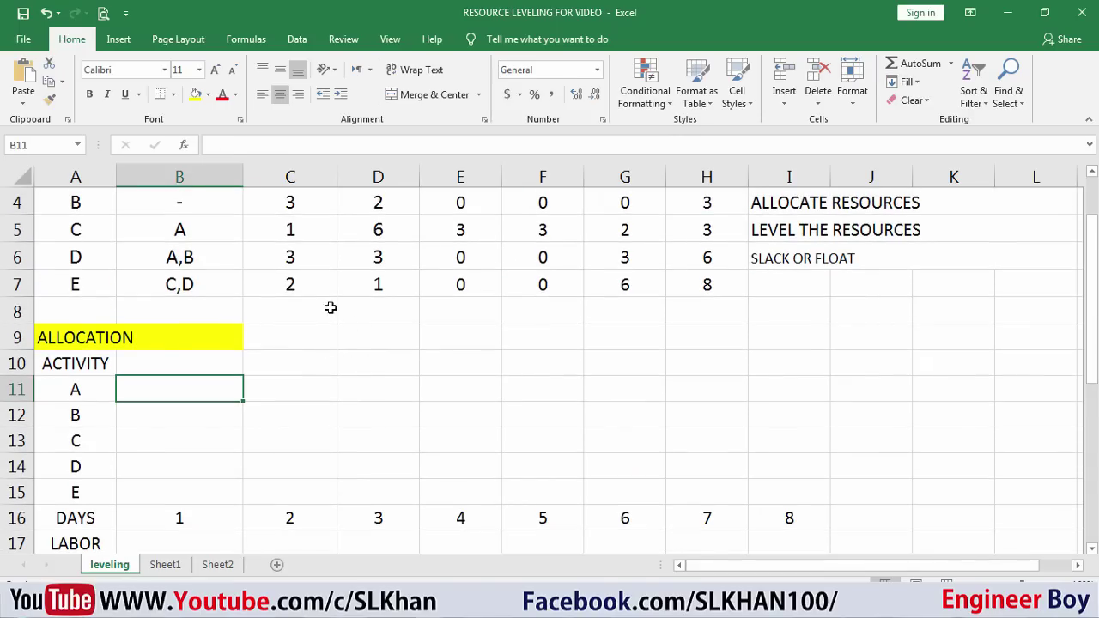
pyautogui.scroll(1, 292, 283)
pyautogui.click(286, 275)
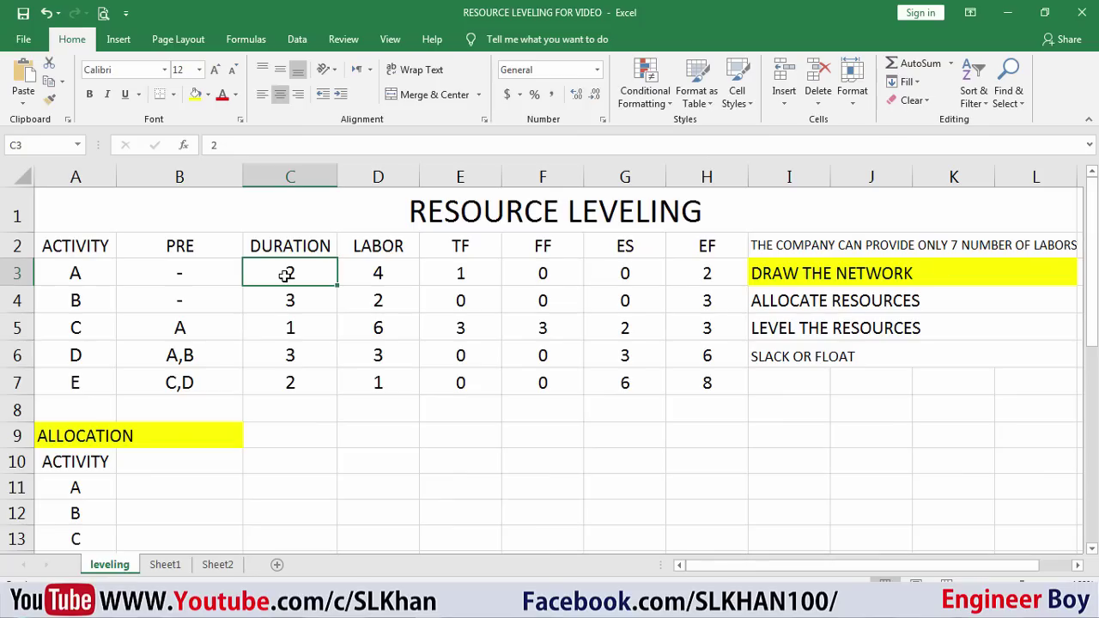
pyautogui.click(383, 276)
pyautogui.scroll(-1, 378, 299)
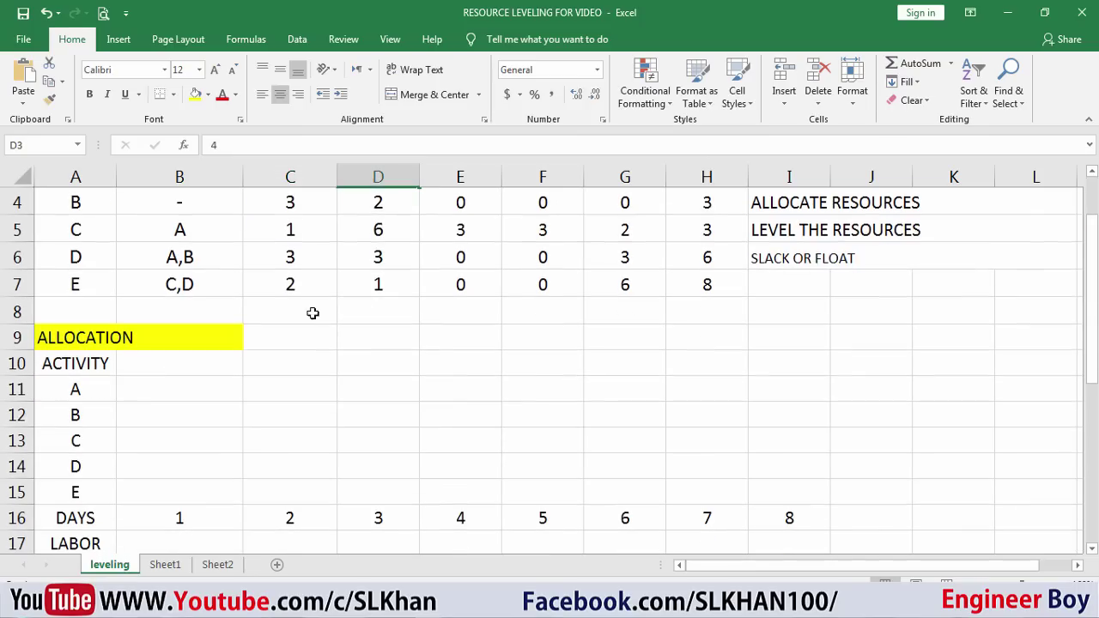
# Allocate 4 laborers to activity A on days 1 and 2 in B11:C11.
pyautogui.click(186, 387)
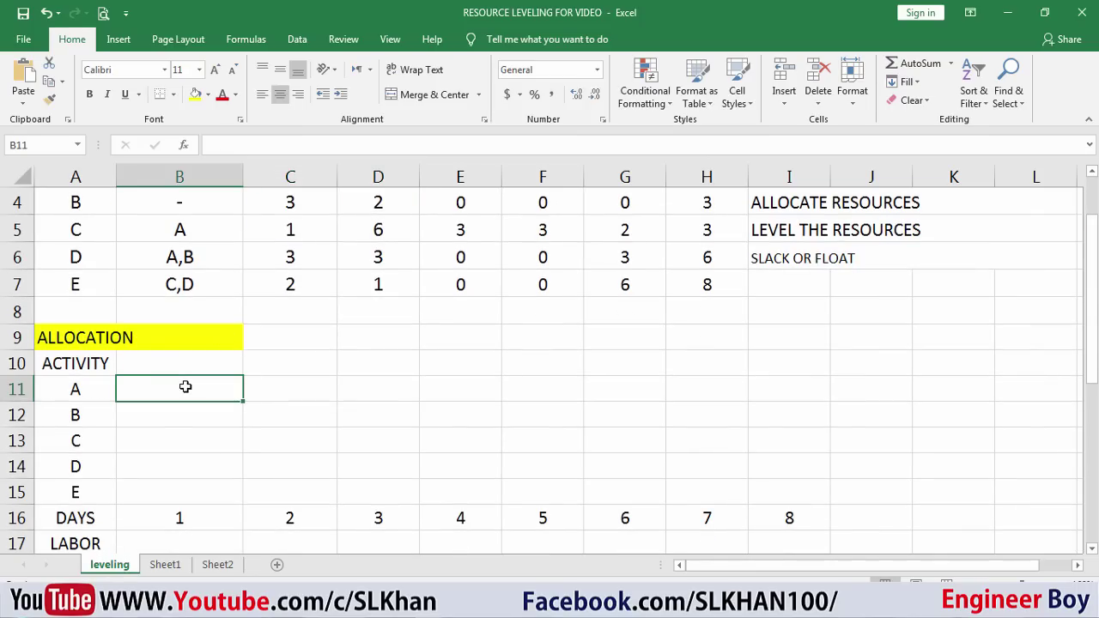
pyautogui.write('4')
pyautogui.press('Tab')
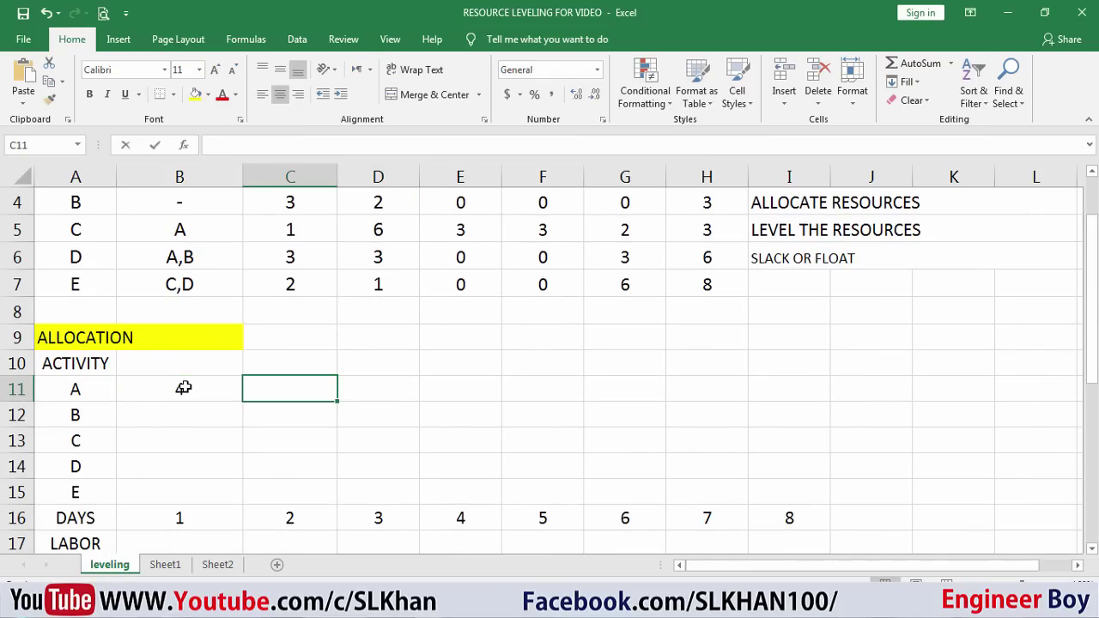
pyautogui.write('4')
pyautogui.click(539, 380)
pyautogui.click(277, 386)
pyautogui.keyDown('shift'); pyautogui.click(163, 384); pyautogui.keyUp('shift')
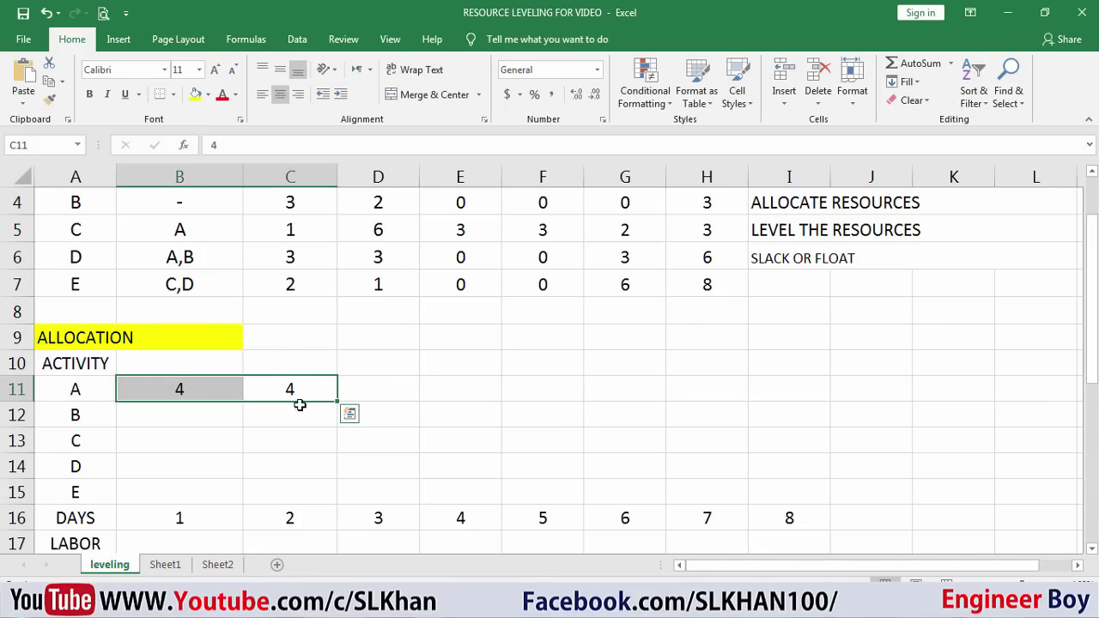
pyautogui.click(361, 355)
# Check activity B's duration and predecessor, and allocate 2 laborers to it on days 1 to 3 in B12:D12.
pyautogui.click(165, 422)
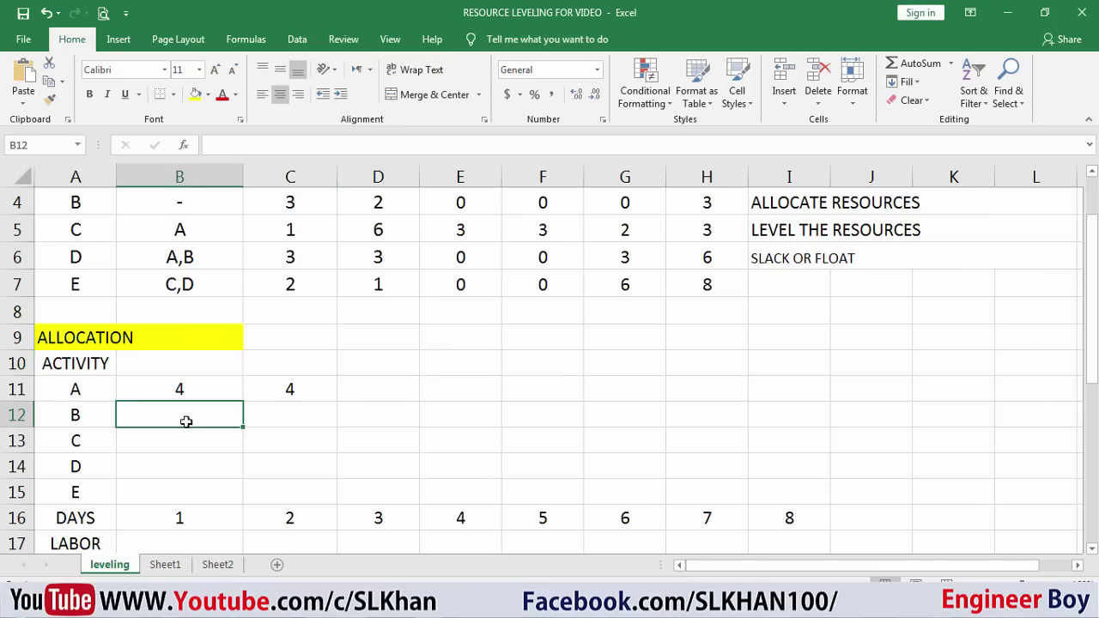
pyautogui.scroll(1, 245, 426)
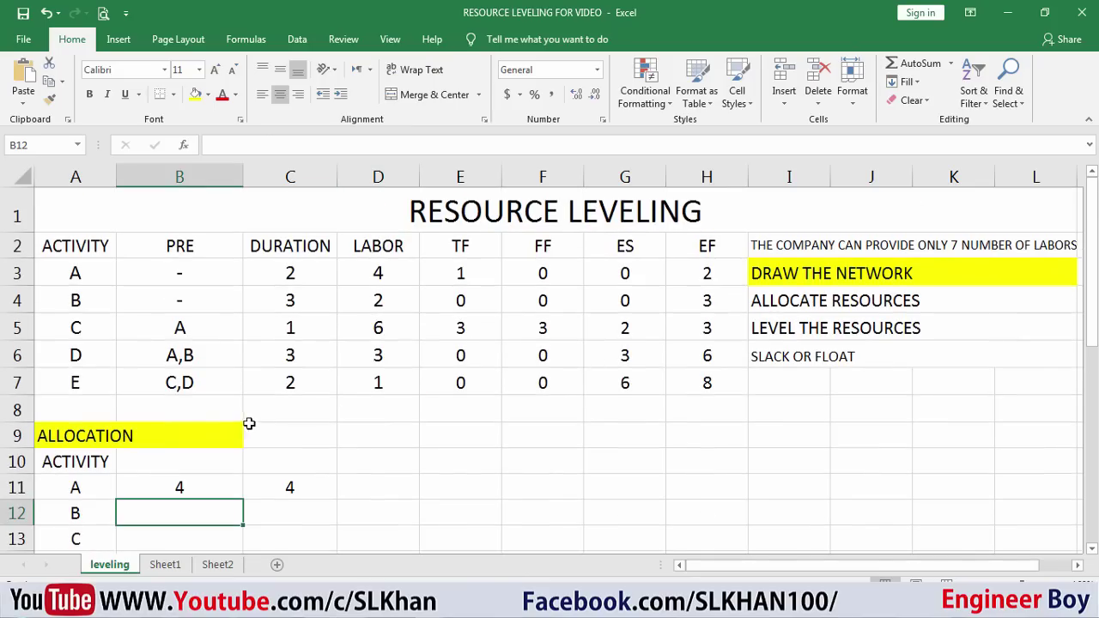
pyautogui.click(299, 305)
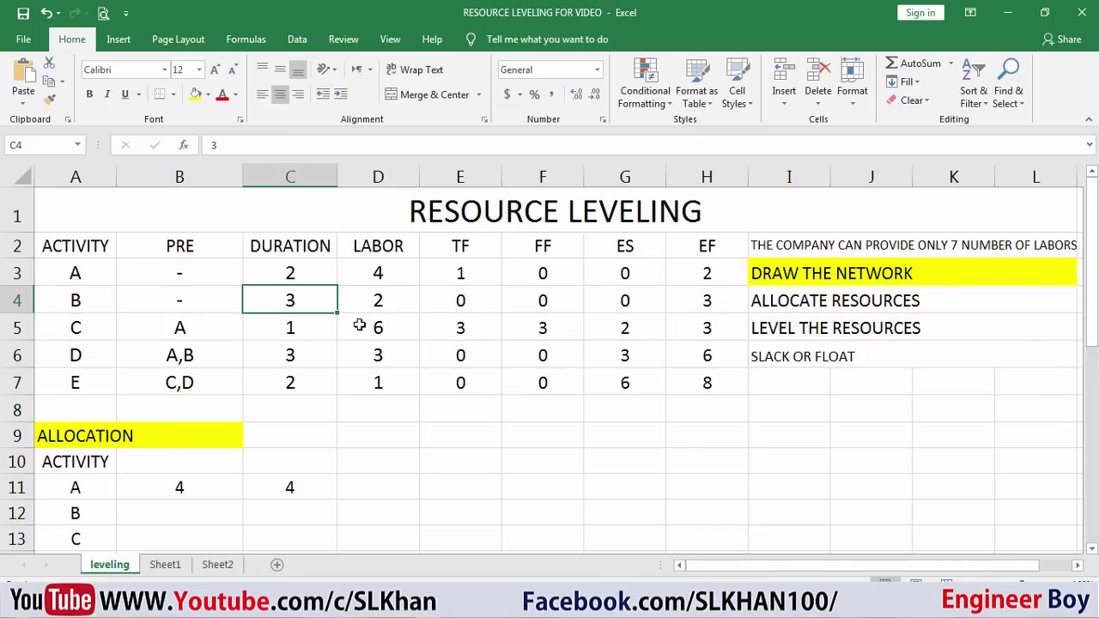
pyautogui.moveTo(192, 272); pyautogui.dragTo(184, 295)
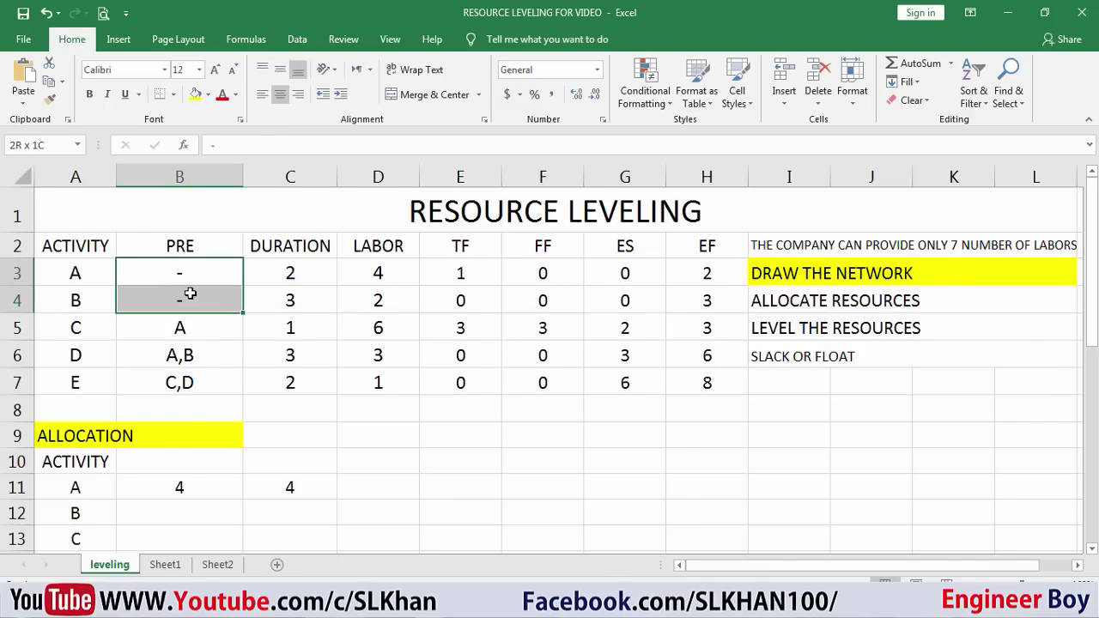
pyautogui.scroll(-2, 215, 395)
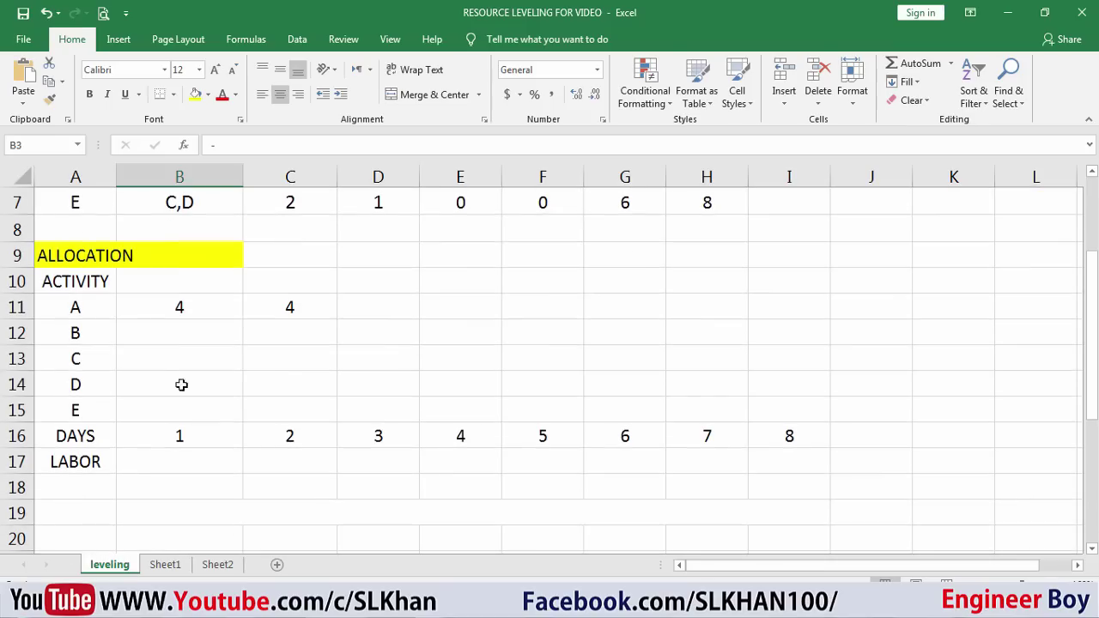
pyautogui.click(189, 333)
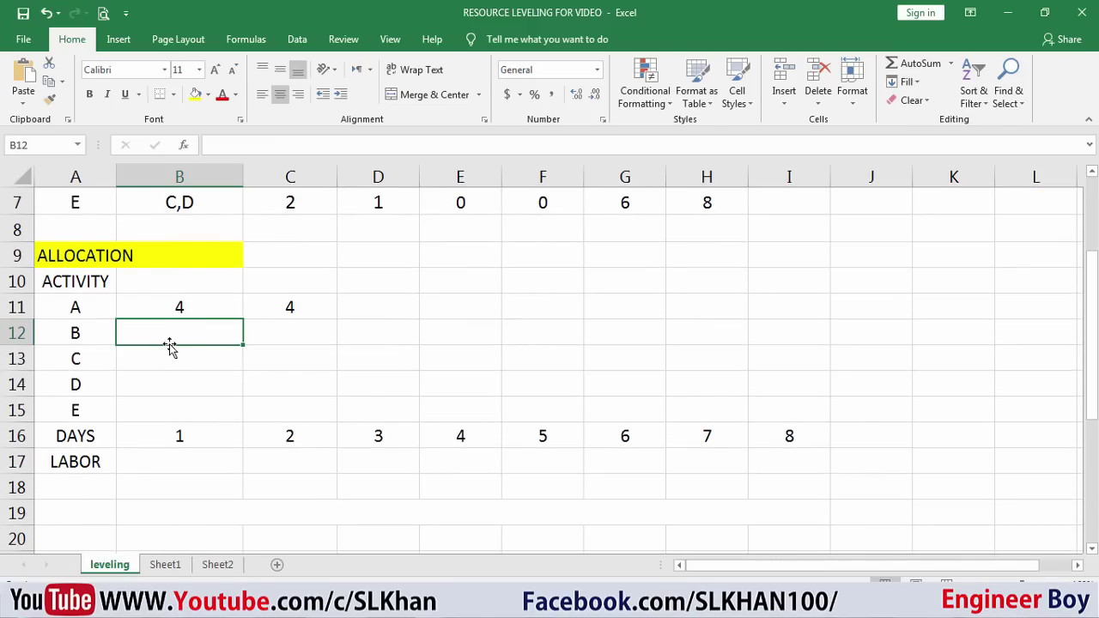
pyautogui.write('2')
pyautogui.press('Tab')
pyautogui.write('2')
pyautogui.press('Tab')
pyautogui.write('2')
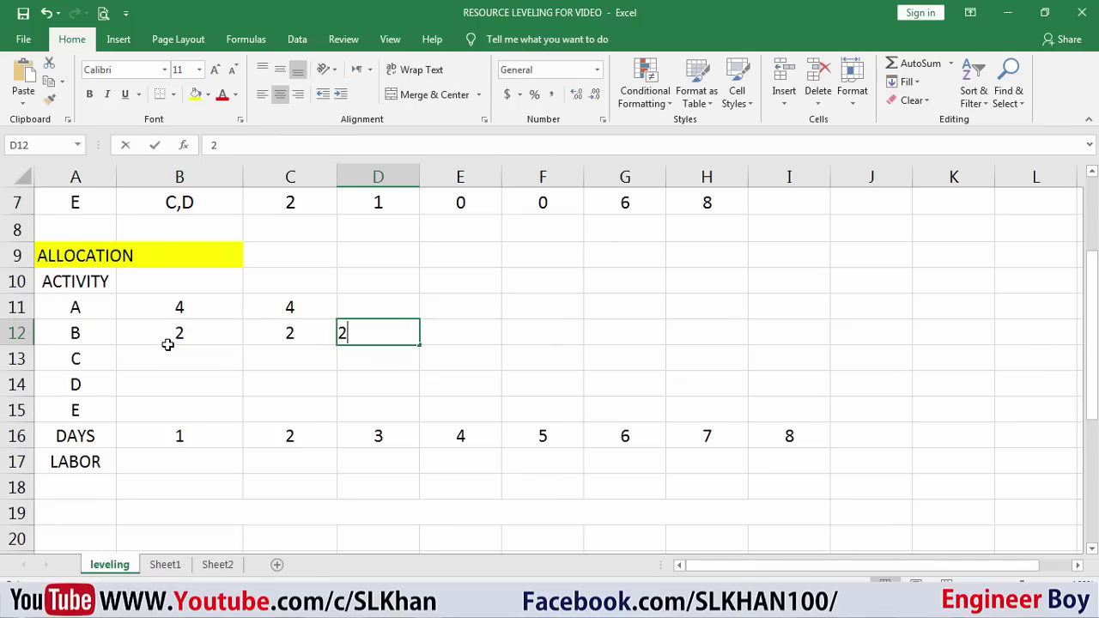
pyautogui.click(379, 374)
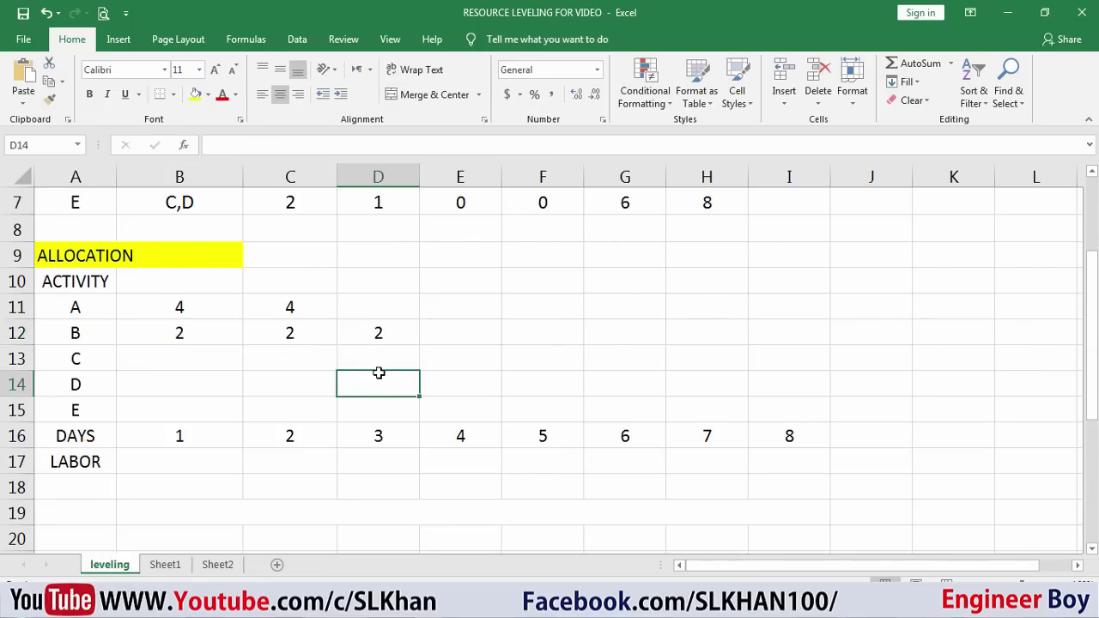
# Review activity C's duration and labor, and allocate 6 laborers to it on day 3 in D13.
pyautogui.scroll(2, 361, 361)
pyautogui.click(302, 296)
pyautogui.click(378, 329)
pyautogui.scroll(-1, 257, 386)
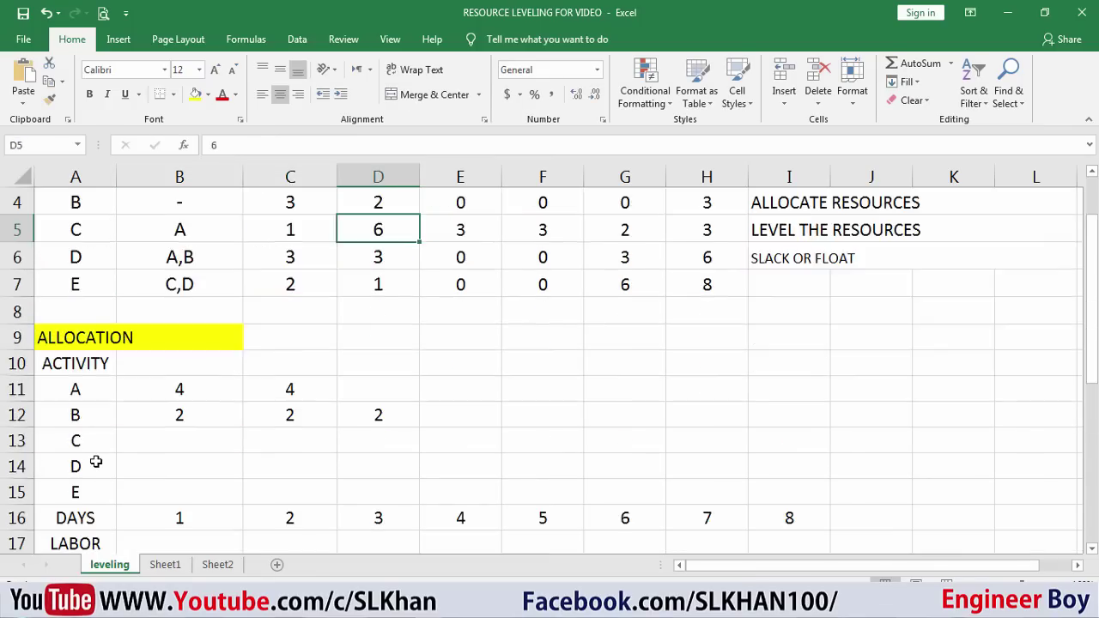
pyautogui.click(46, 436)
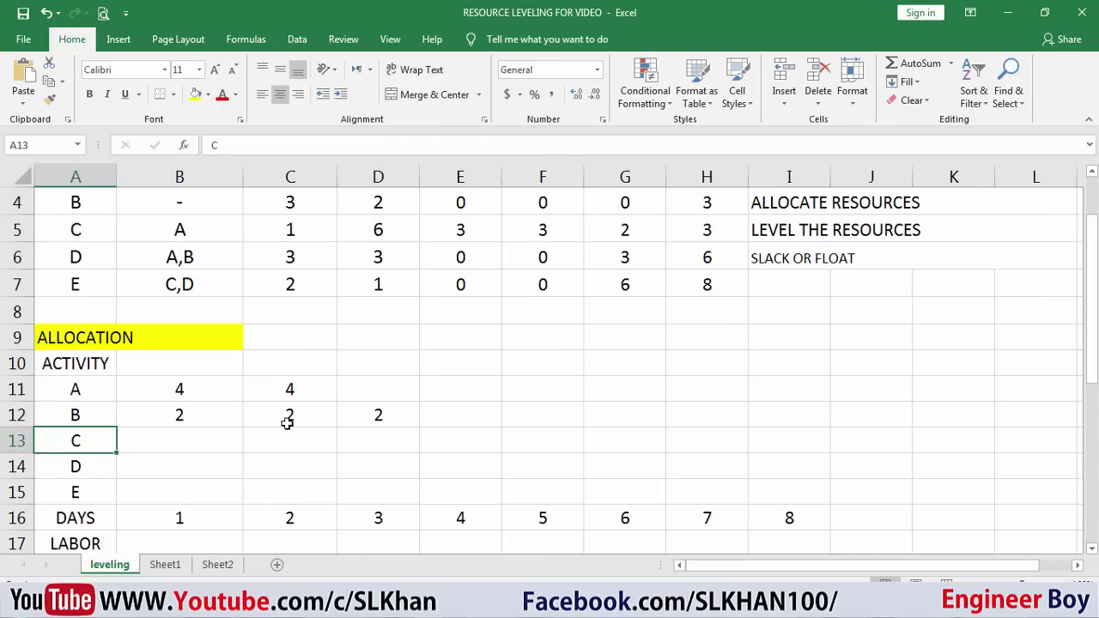
pyautogui.scroll(1, 287, 420)
pyautogui.click(292, 326)
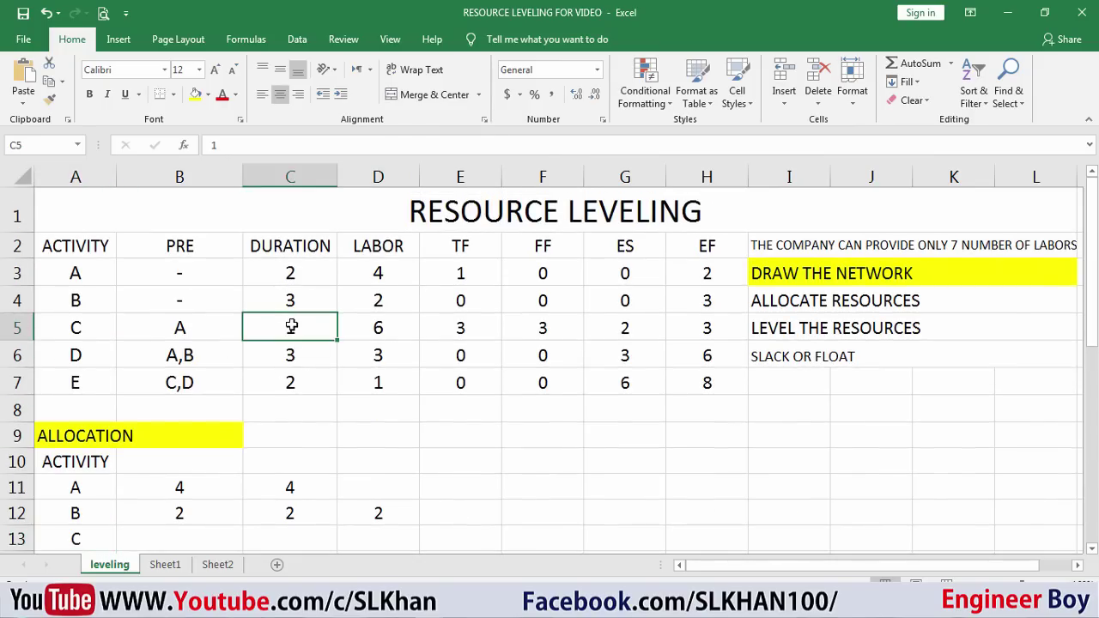
pyautogui.click(363, 330)
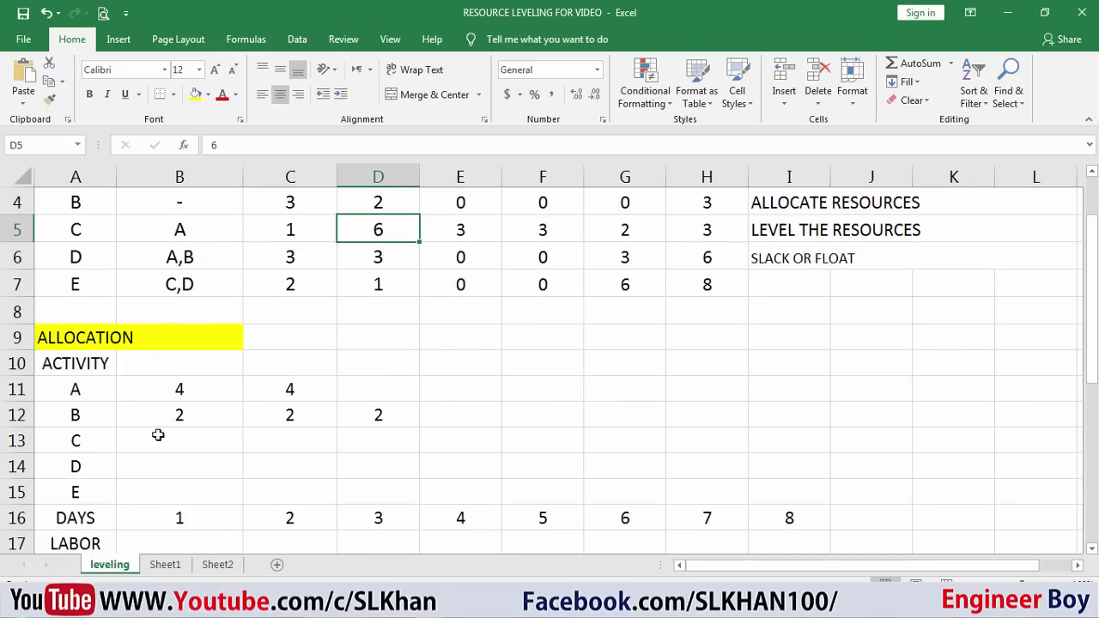
pyautogui.click(397, 441)
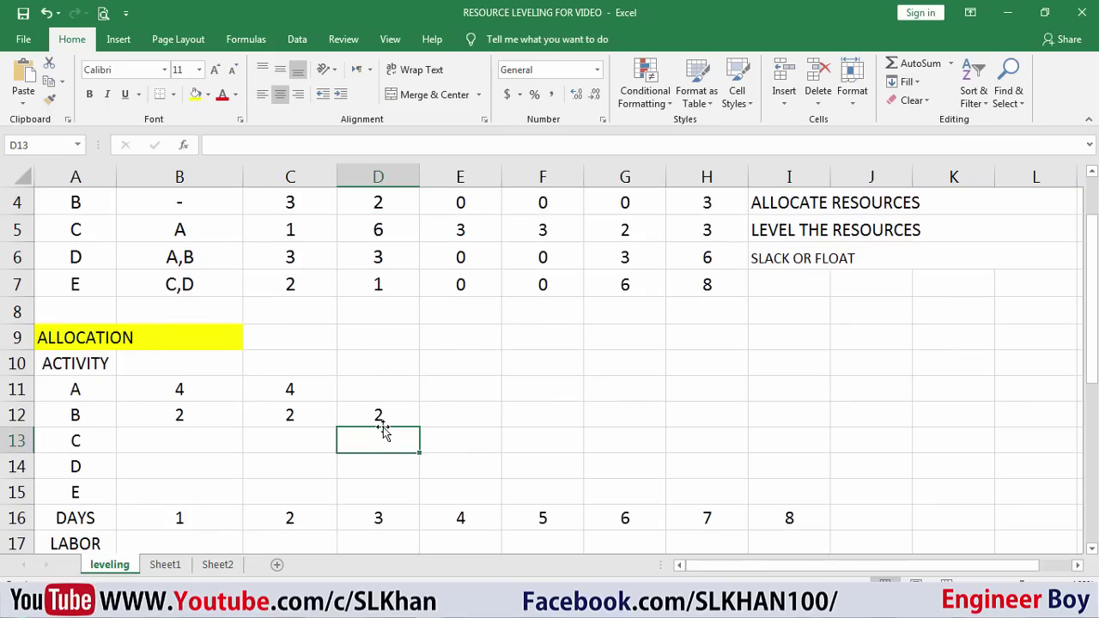
pyautogui.write('6')
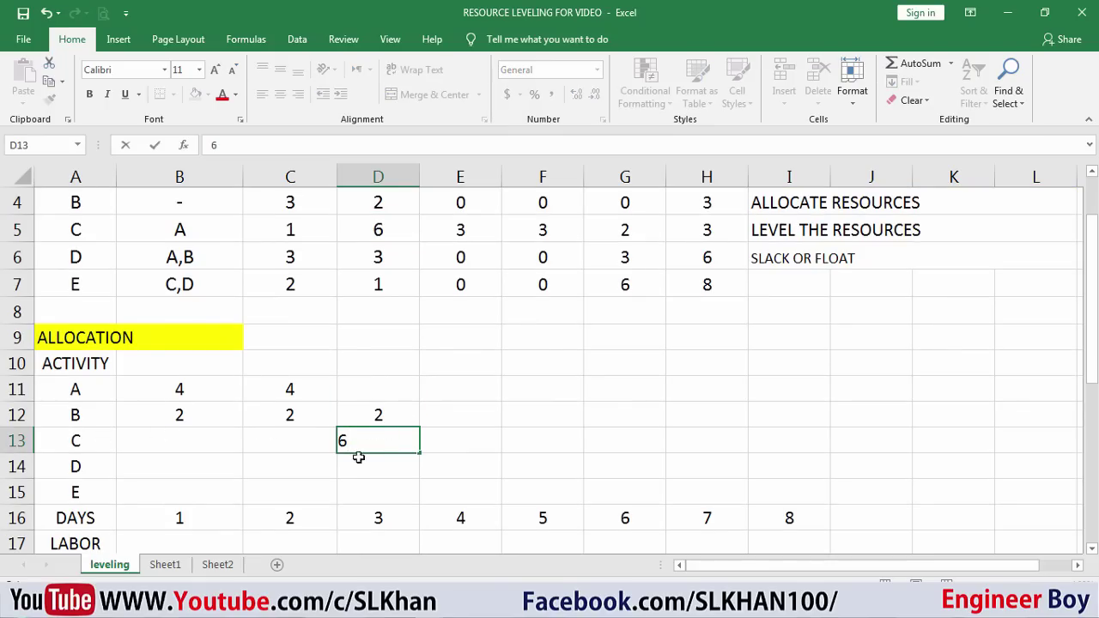
pyautogui.press('Return')
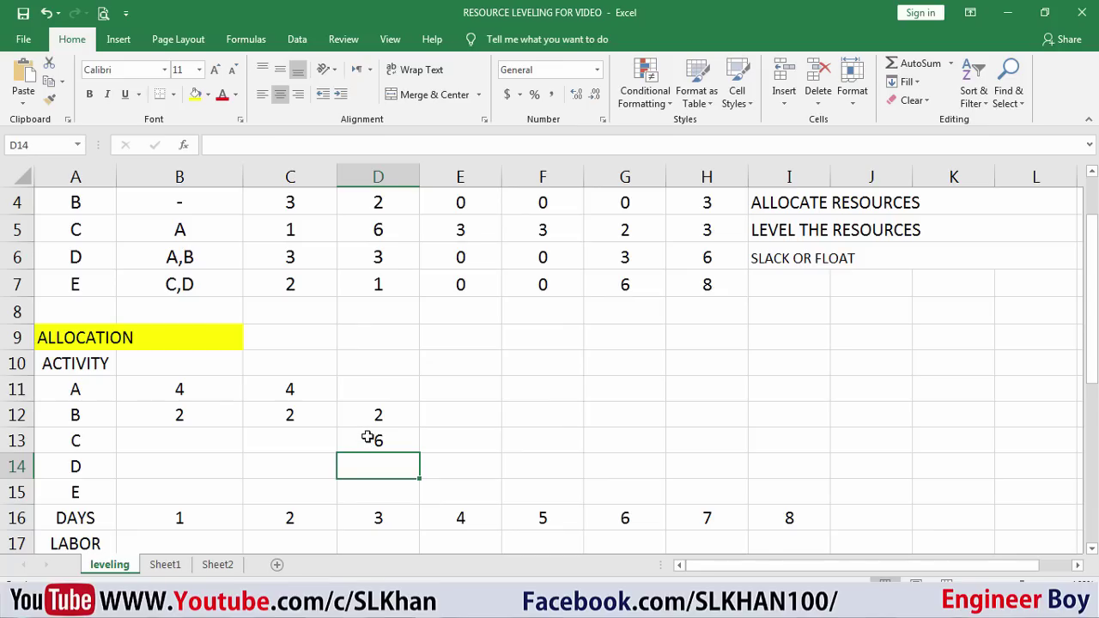
# Check activity C's predecessor in the data table against activity A's allocated days and C's allocation day.
pyautogui.click(368, 437)
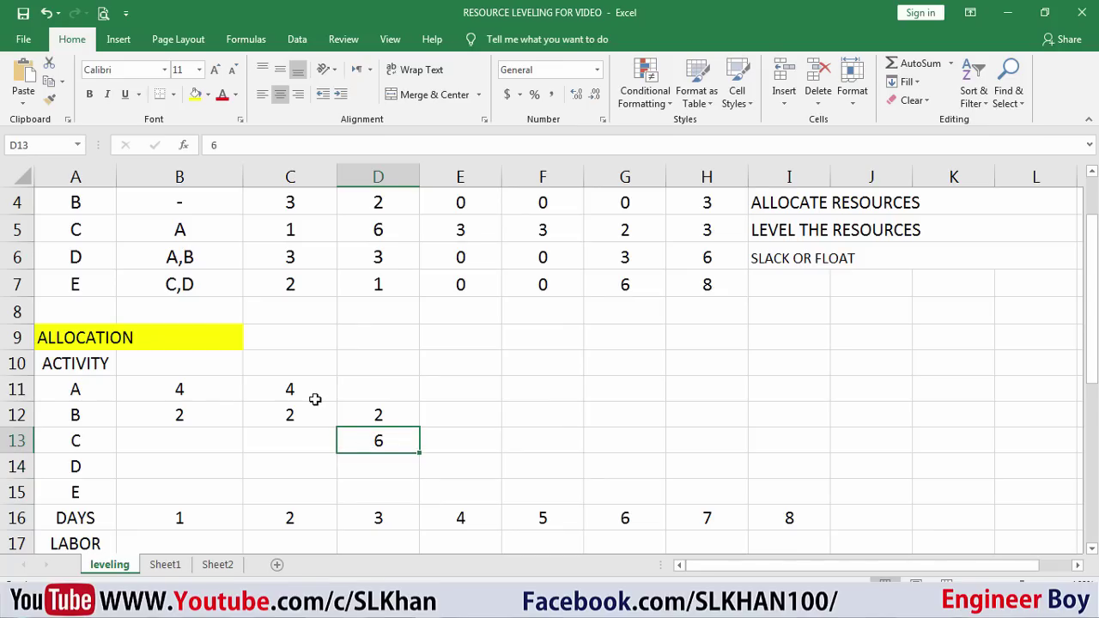
pyautogui.scroll(1, 184, 361)
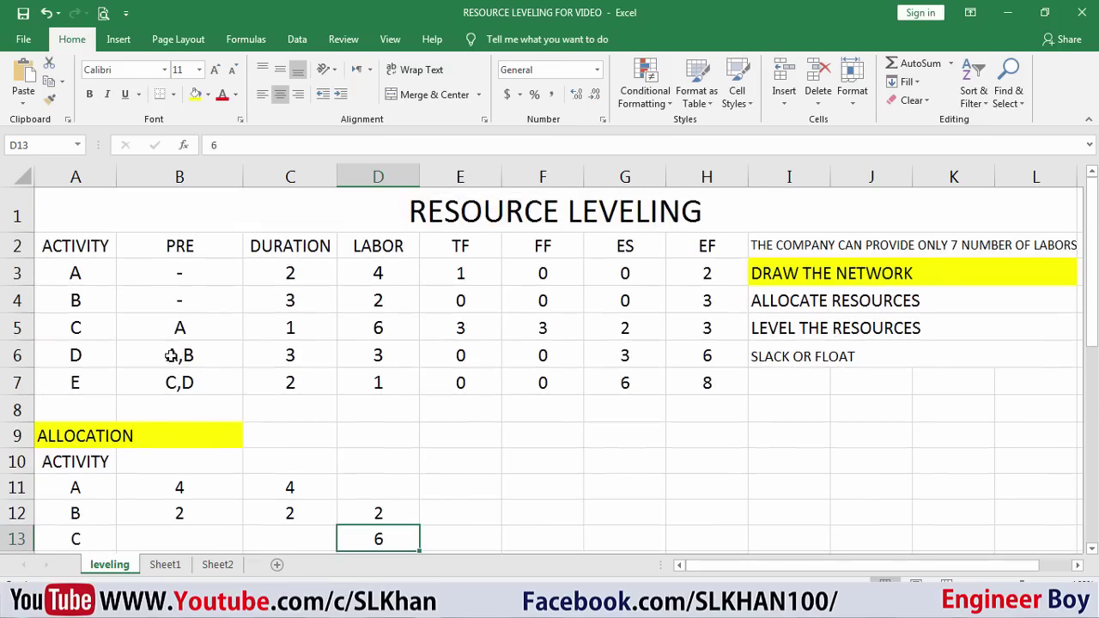
pyautogui.click(99, 325)
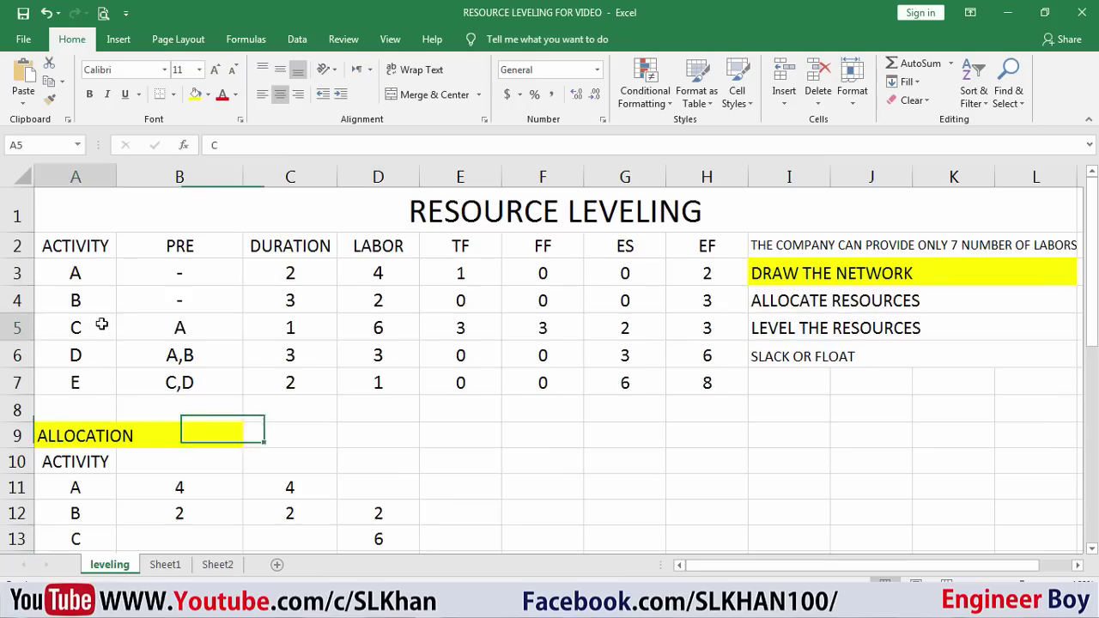
pyautogui.click(196, 326)
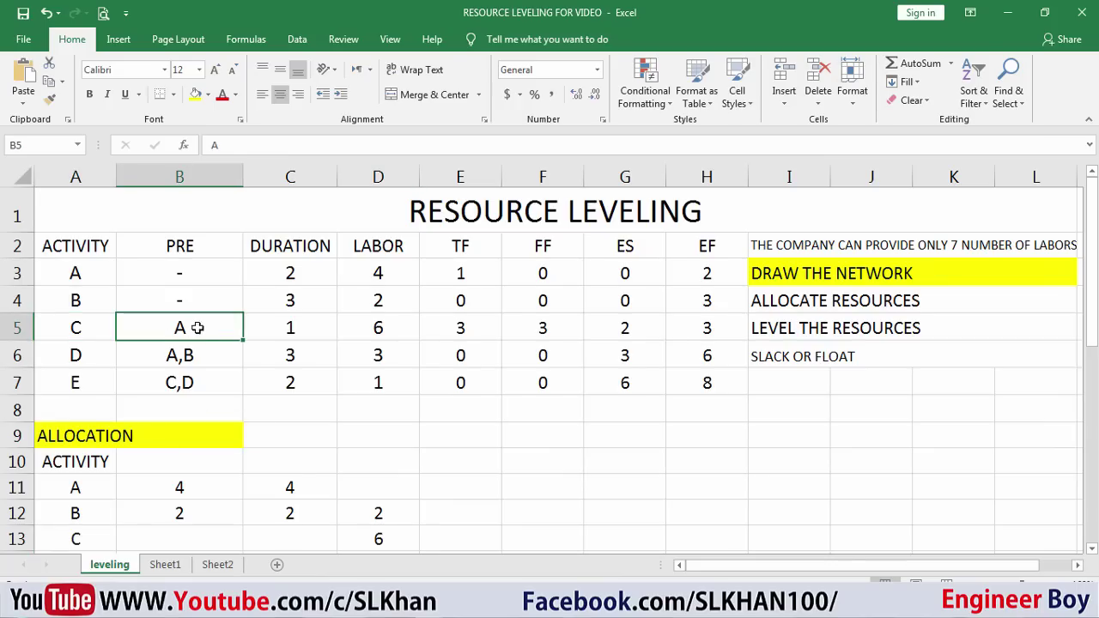
pyautogui.scroll(-1, 283, 369)
pyautogui.click(283, 385)
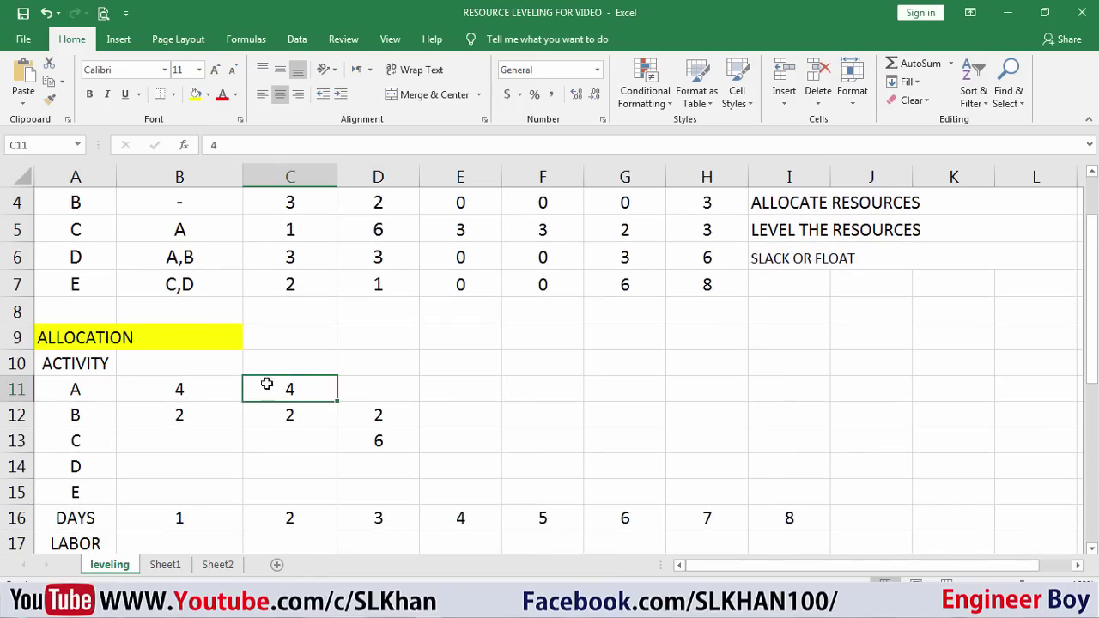
pyautogui.moveTo(297, 385); pyautogui.dragTo(211, 381)
pyautogui.click(362, 442)
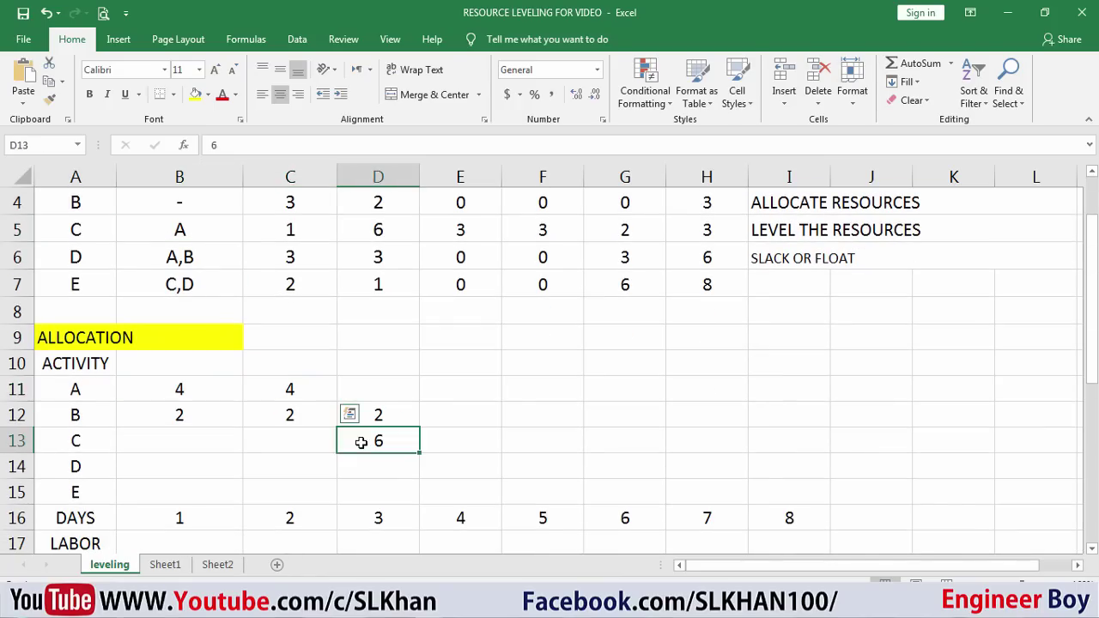
pyautogui.click(382, 522)
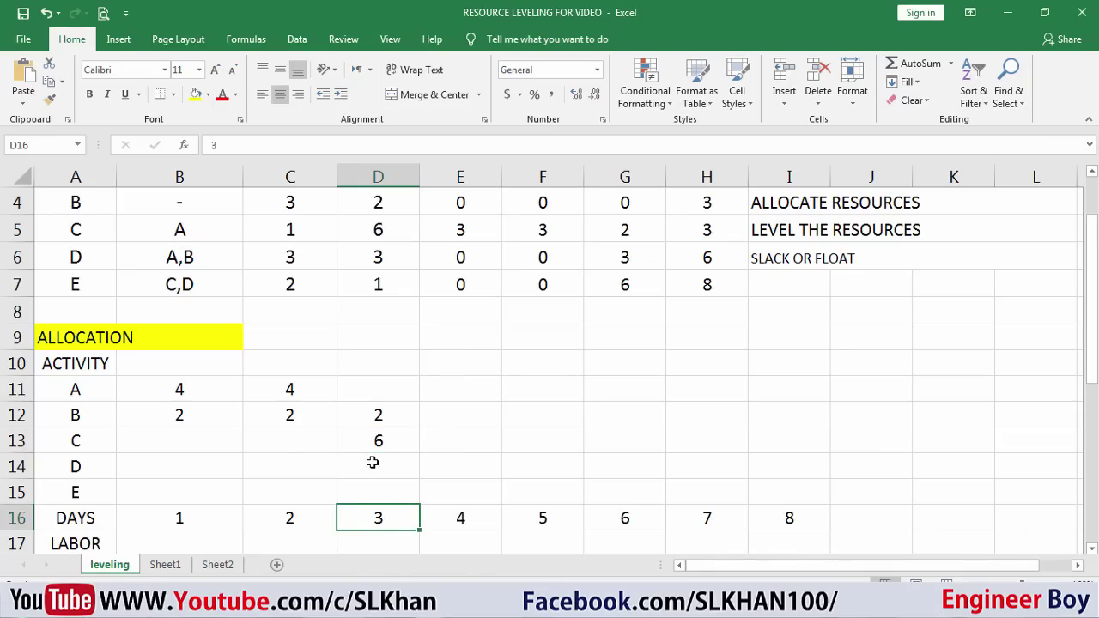
# Review activity D's duration, labor and predecessors, and compare them with the last allocated day of activity B.
pyautogui.click(80, 468)
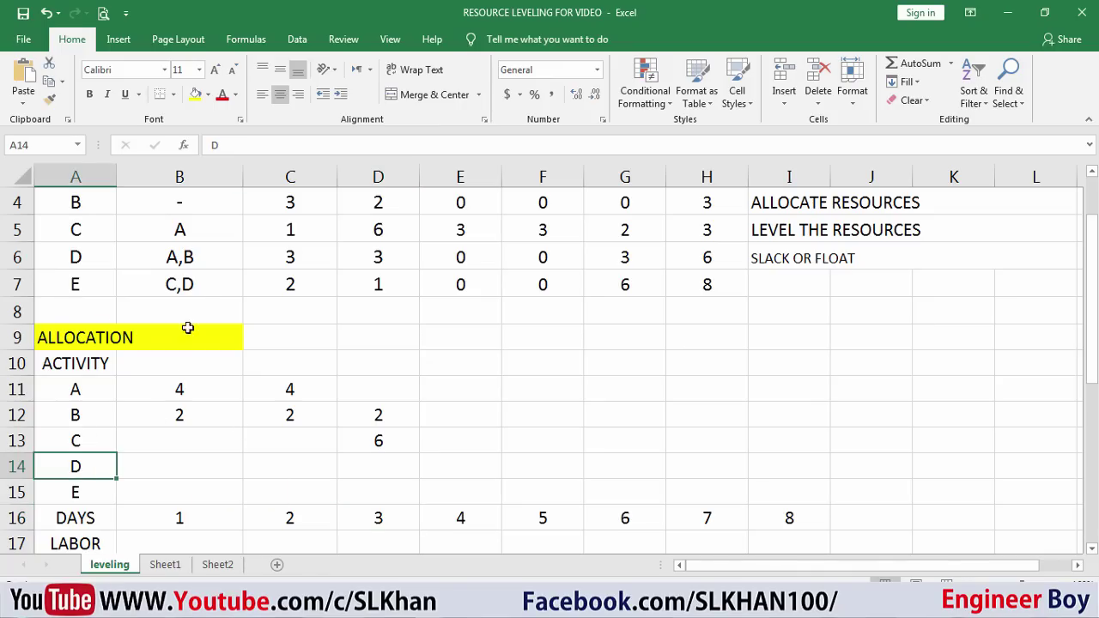
pyautogui.click(309, 257)
pyautogui.scroll(1, 309, 257)
pyautogui.click(383, 357)
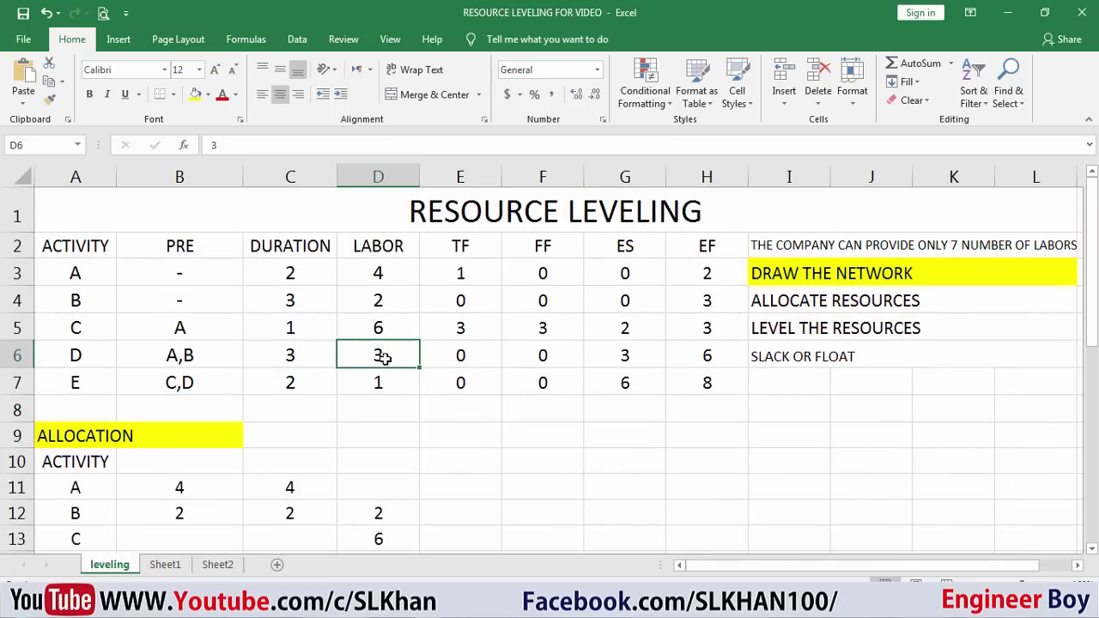
pyautogui.scroll(-2, 379, 361)
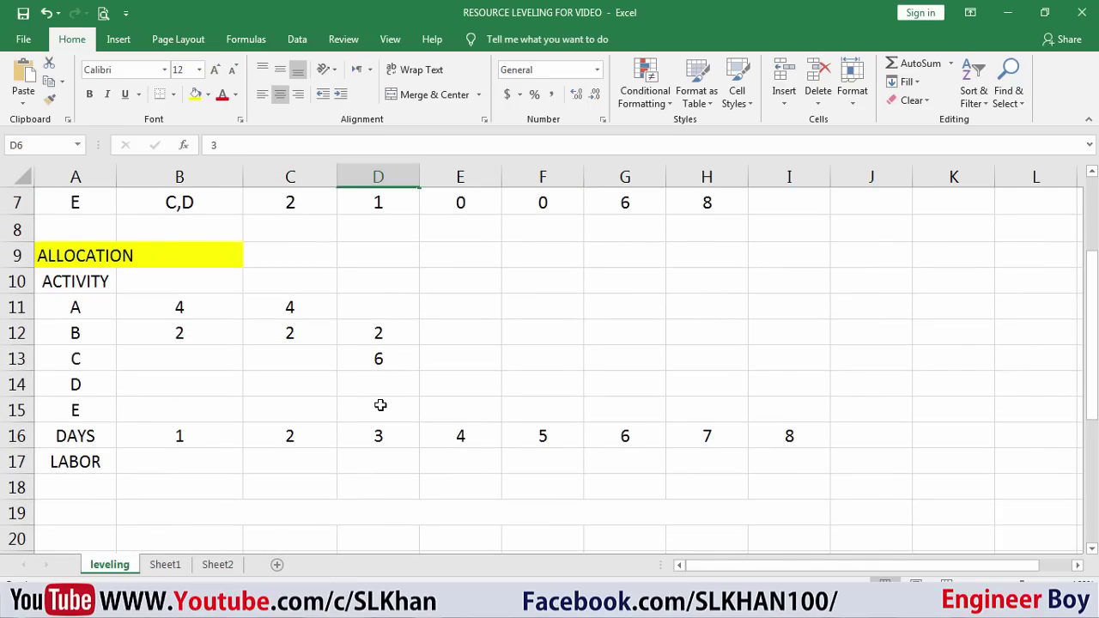
pyautogui.scroll(1, 377, 402)
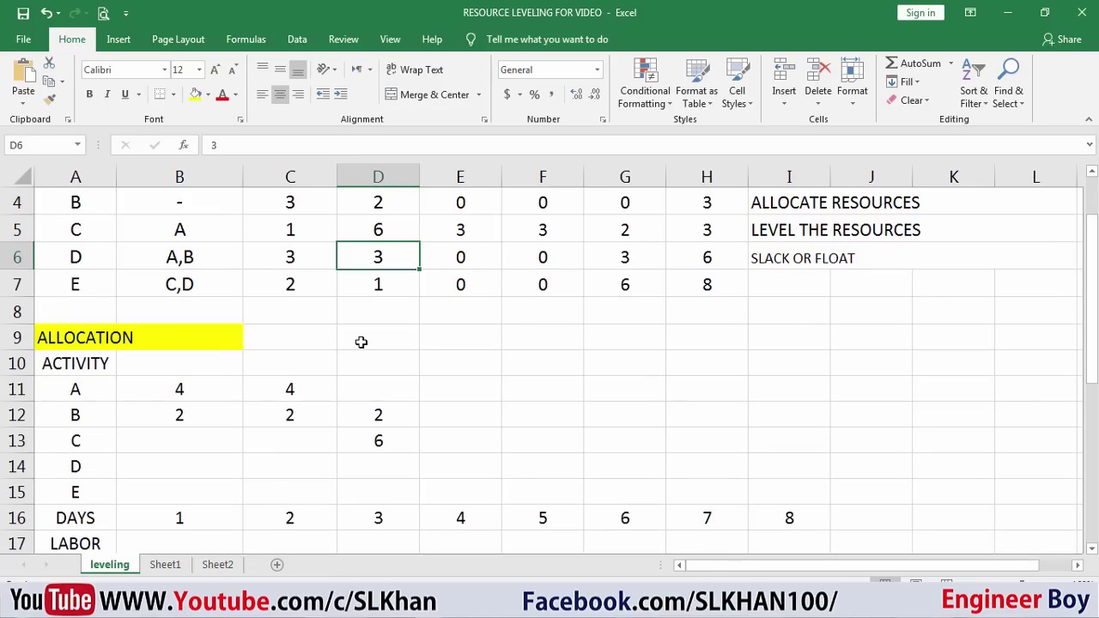
pyautogui.scroll(1, 355, 344)
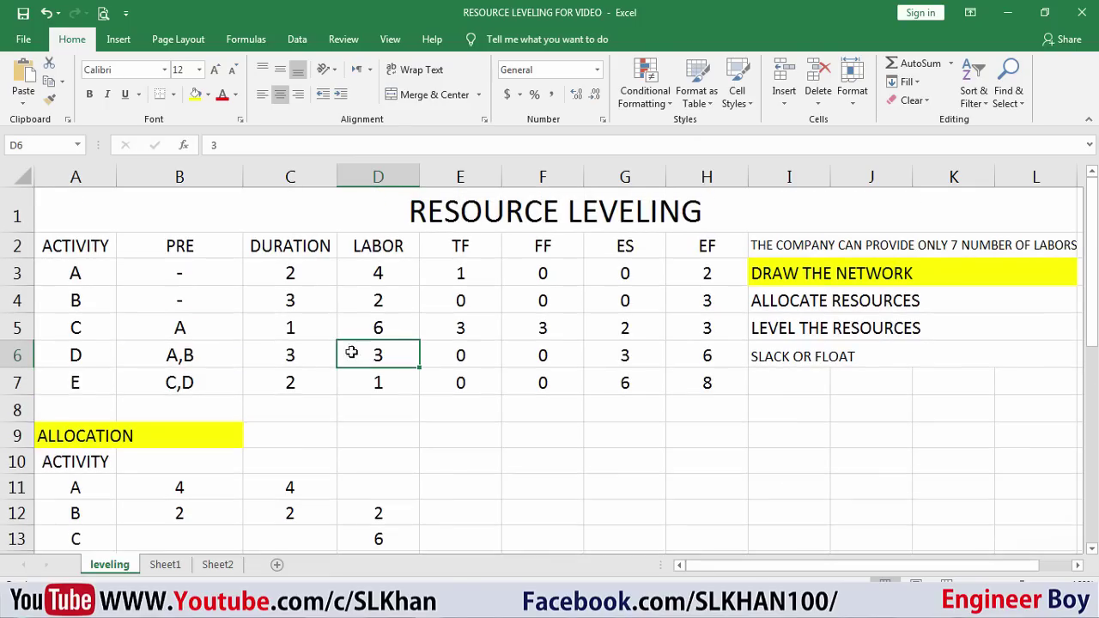
pyautogui.click(185, 355)
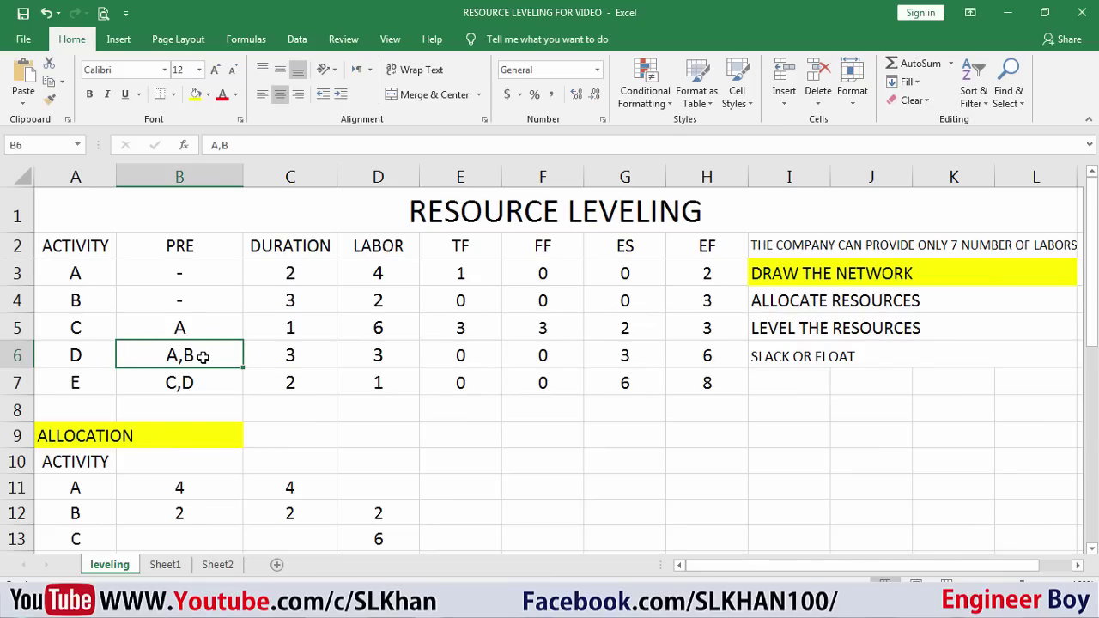
pyautogui.scroll(-1, 203, 357)
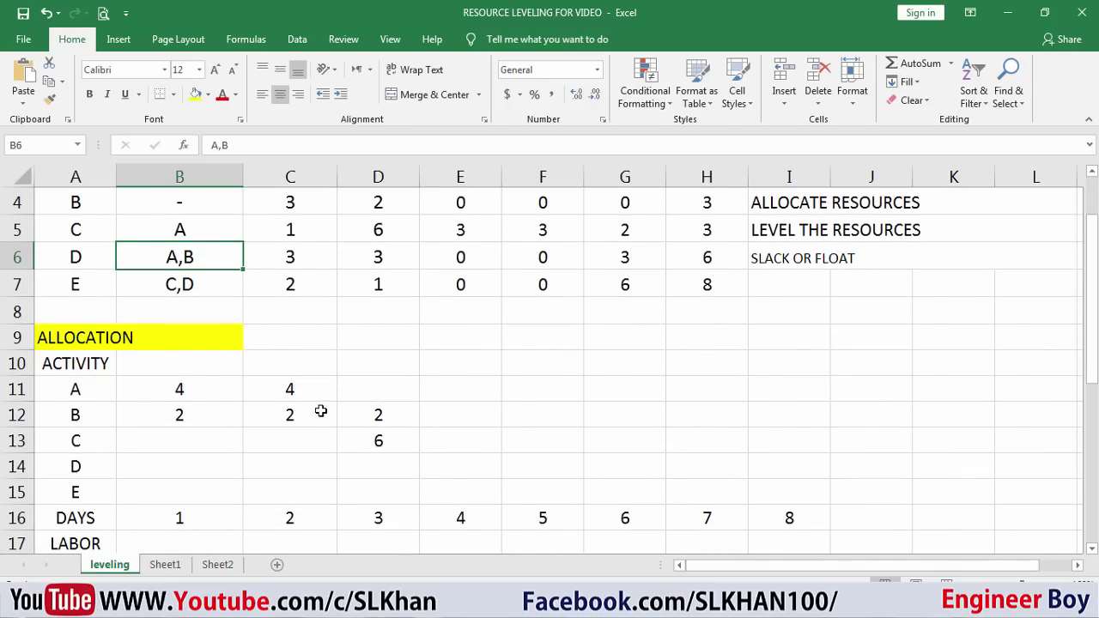
pyautogui.click(382, 419)
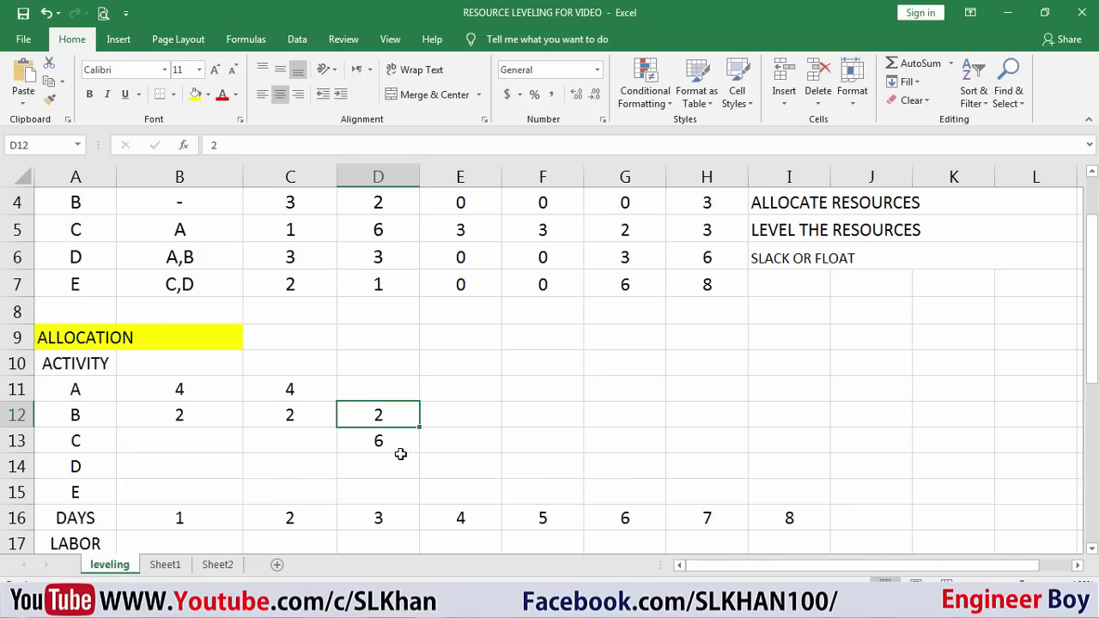
# Allocate 3 laborers to activity D on days 4 to 6 in E14:G14.
pyautogui.click(437, 464)
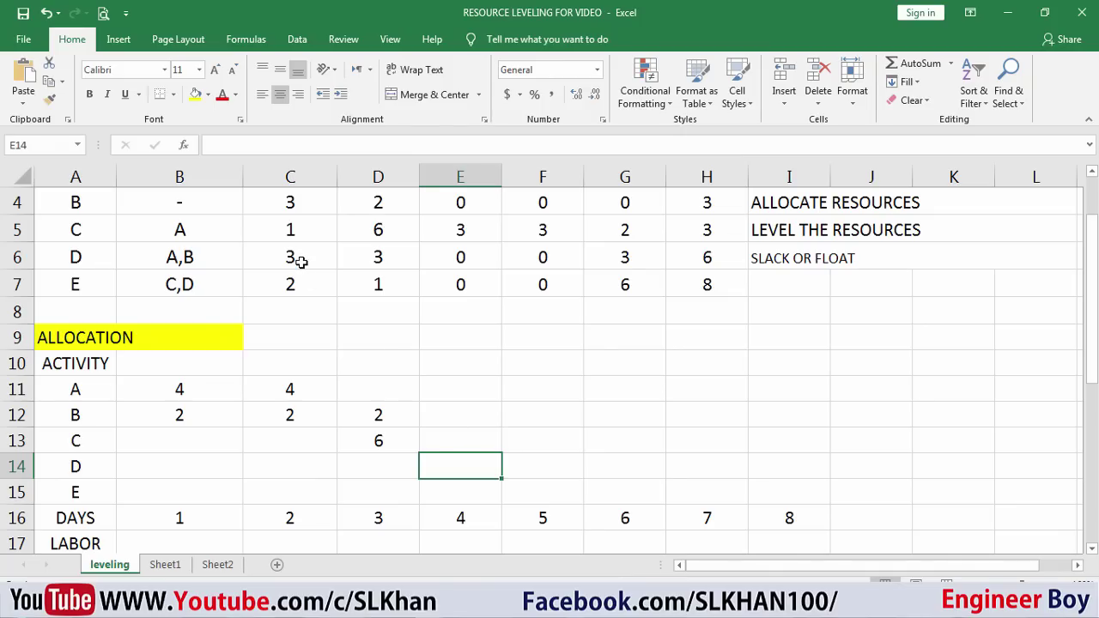
pyautogui.write('3')
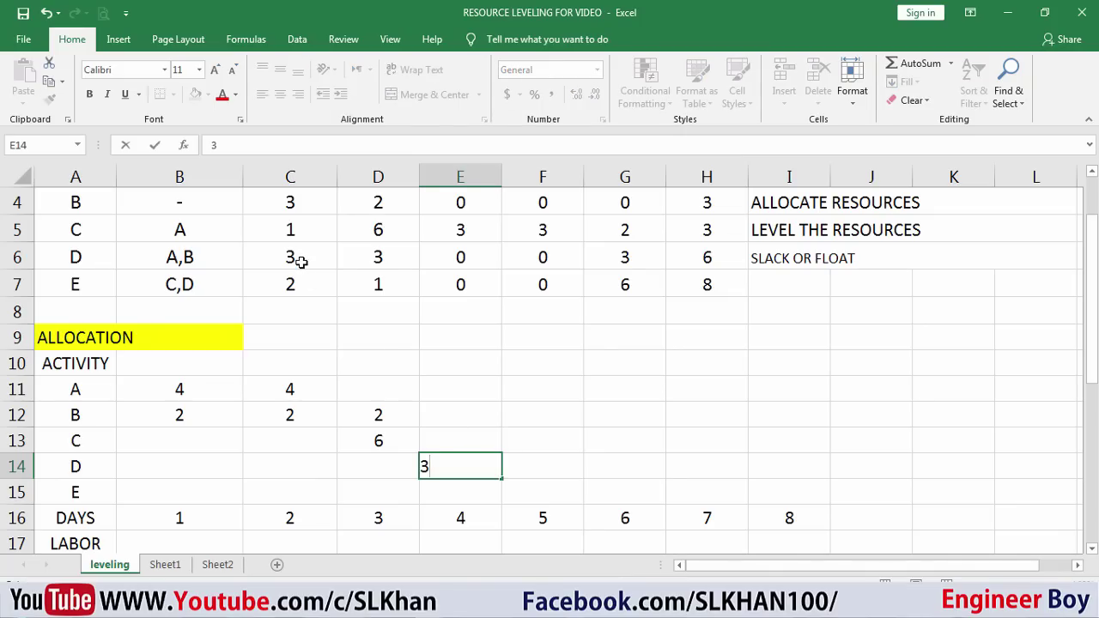
pyautogui.press('Tab')
pyautogui.write('3')
pyautogui.press('Tab')
pyautogui.write('3')
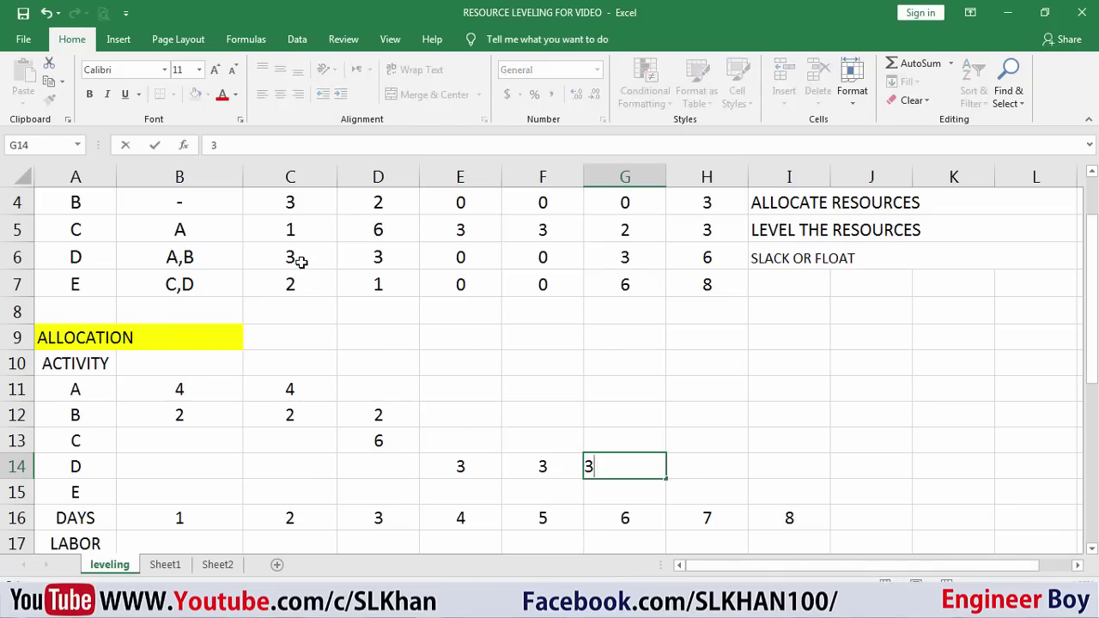
pyautogui.click(448, 336)
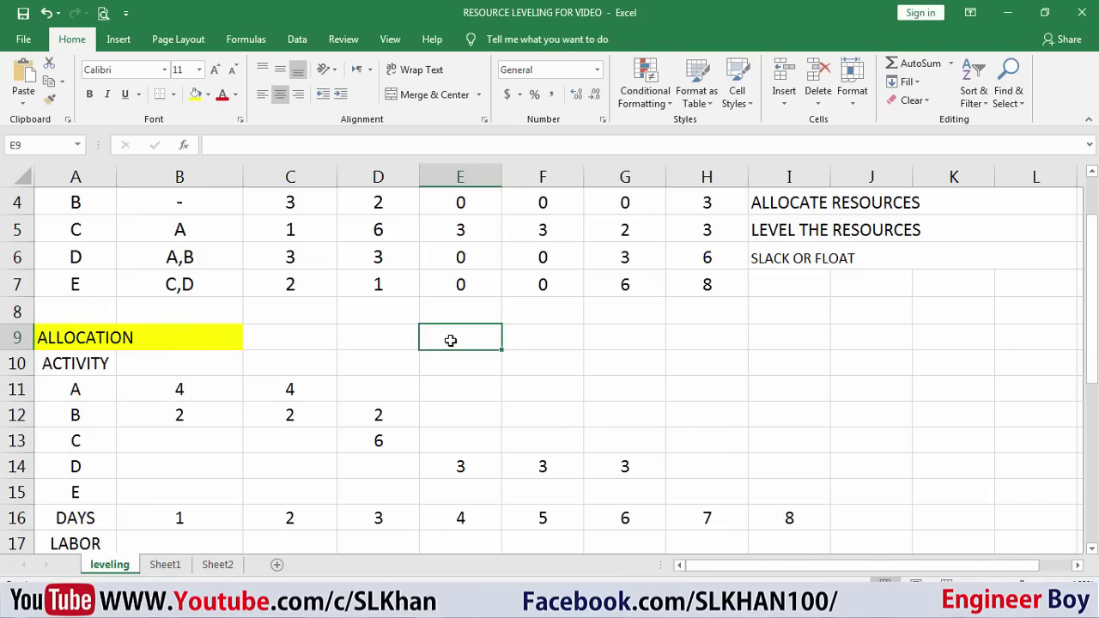
# Review activity E's duration and labor, and allocate 1 laborer to it on days 7 and 8 in H15:I15.
pyautogui.click(159, 492)
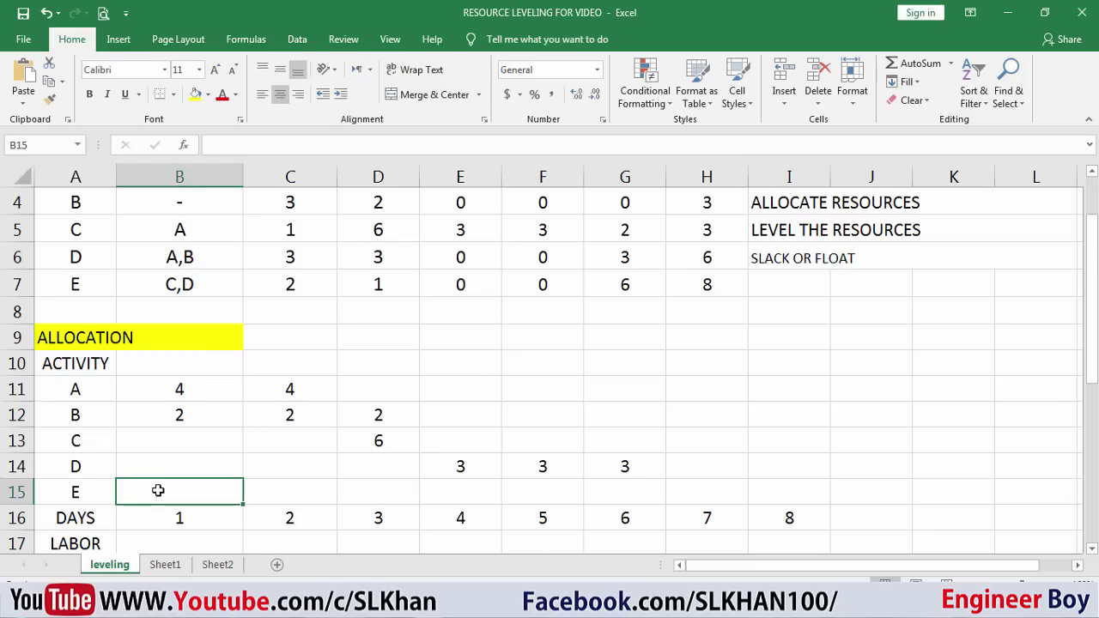
pyautogui.click(324, 281)
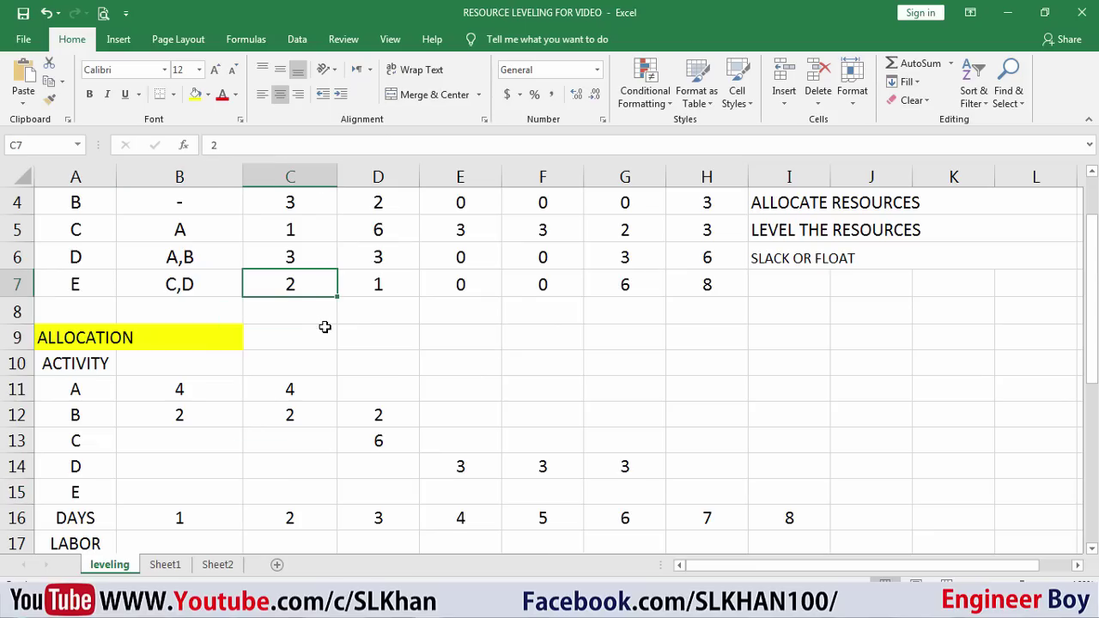
pyautogui.scroll(-1, 356, 319)
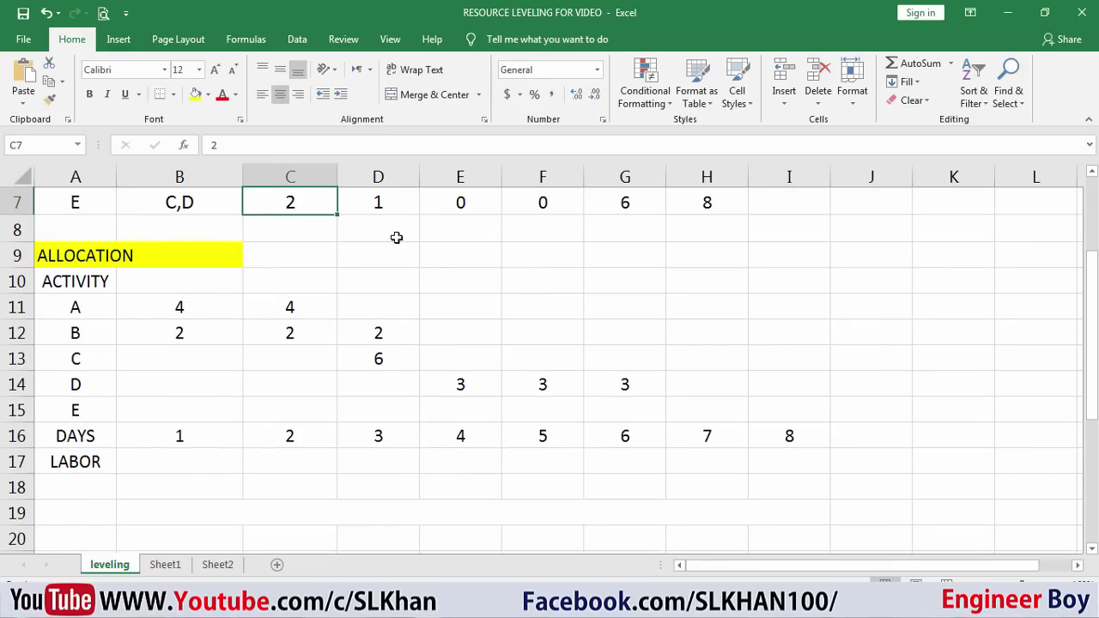
pyautogui.scroll(-1, 432, 287)
pyautogui.click(687, 328)
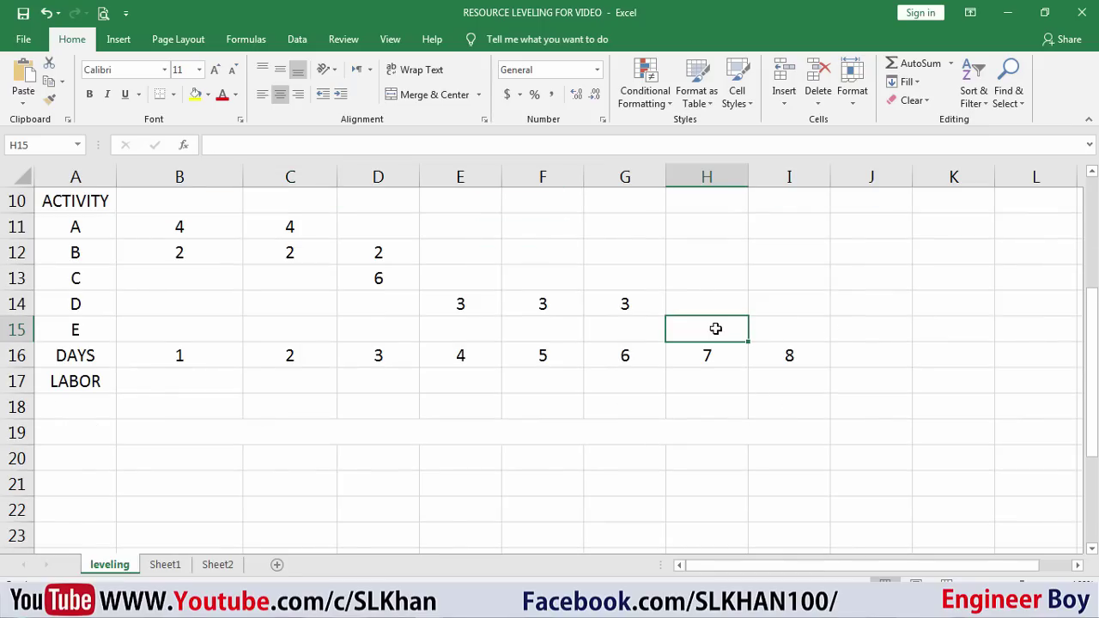
pyautogui.write('1')
pyautogui.press('Tab')
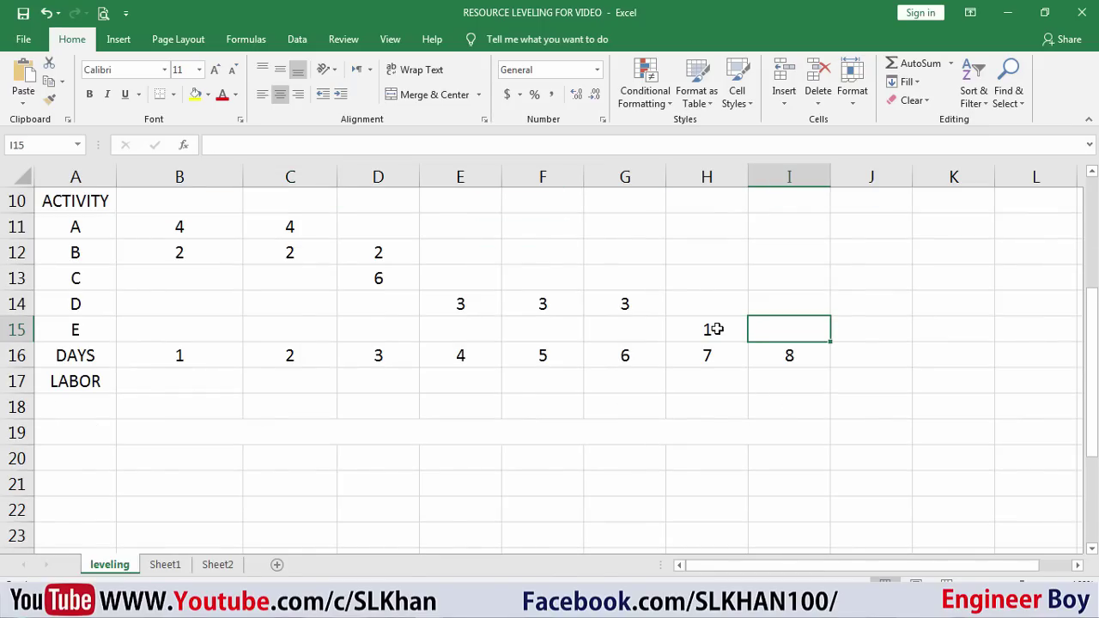
pyautogui.write('1')
pyautogui.click(704, 397)
# Check the total float of activities B, D and E, and shade activity B's allocation B12:D12 light orange.
pyautogui.scroll(1, 679, 408)
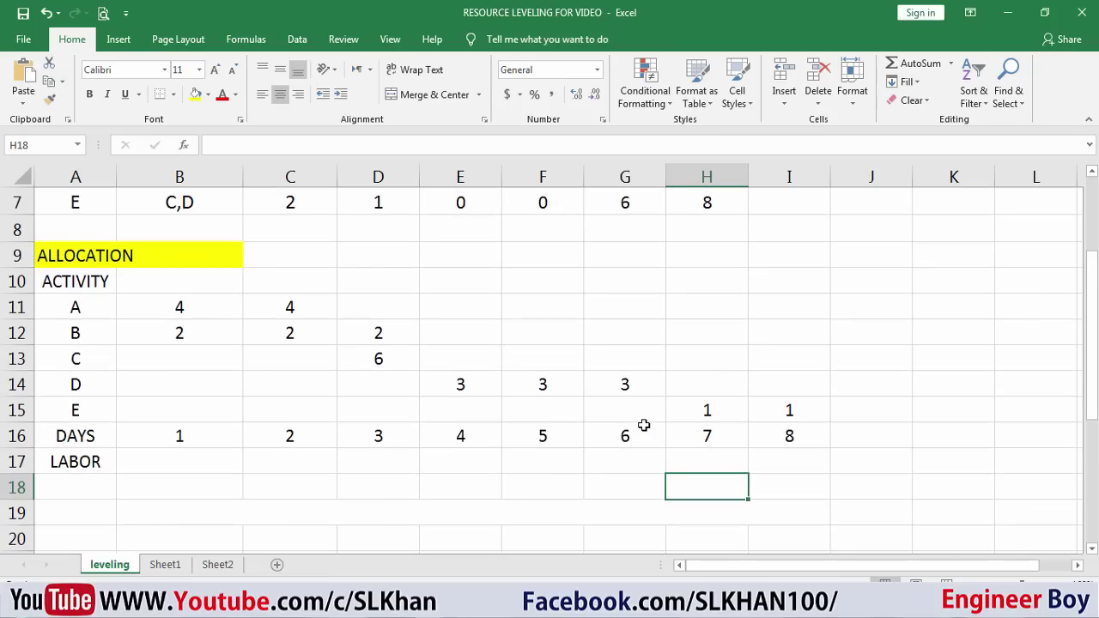
pyautogui.scroll(2, 508, 418)
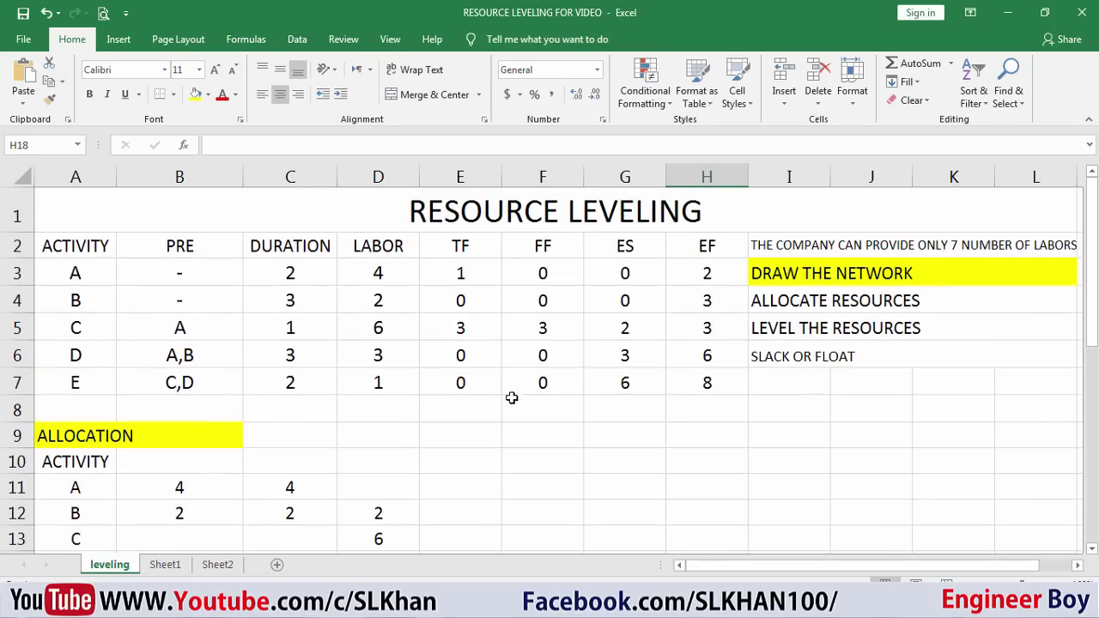
pyautogui.click(474, 302)
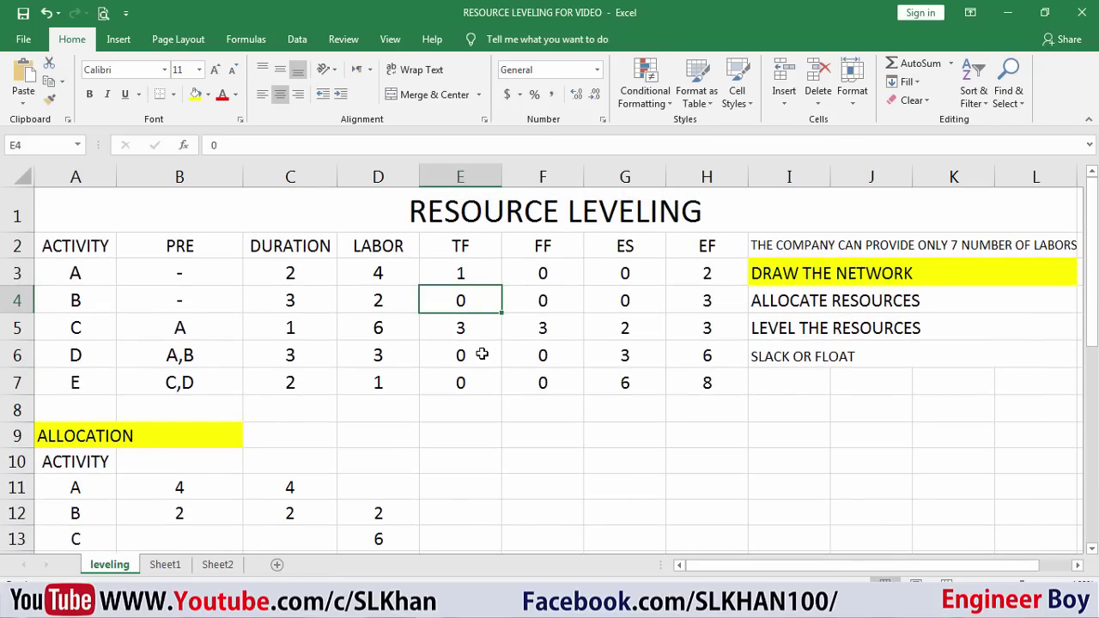
pyautogui.press('Down')
pyautogui.press('Down')
pyautogui.press('Down')
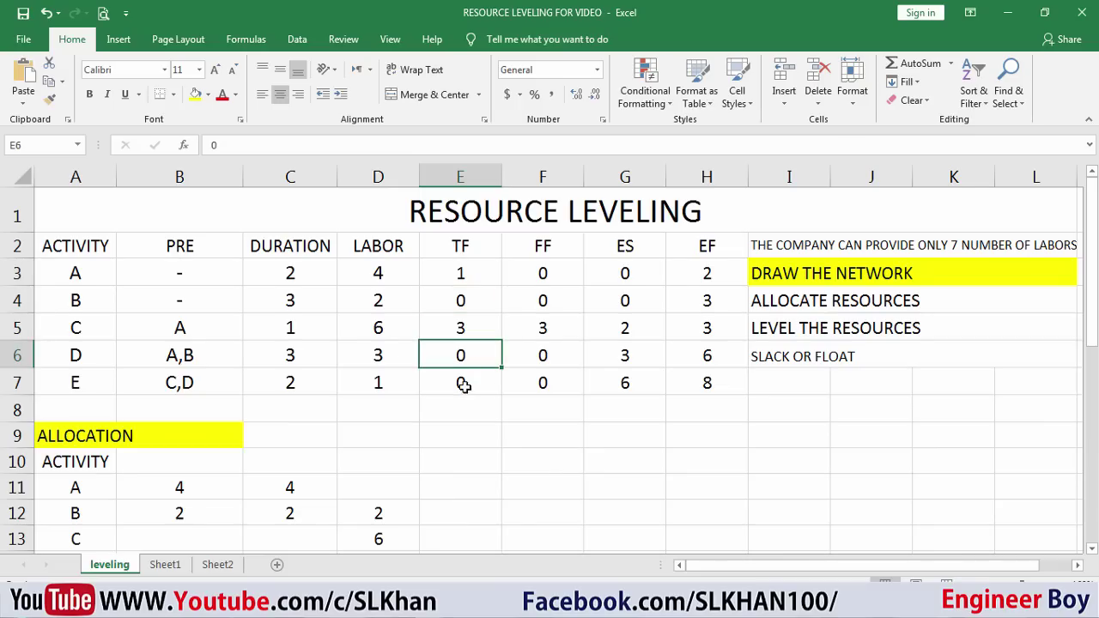
pyautogui.scroll(-3, 472, 367)
pyautogui.scroll(1, 342, 367)
pyautogui.moveTo(183, 333); pyautogui.dragTo(370, 331)
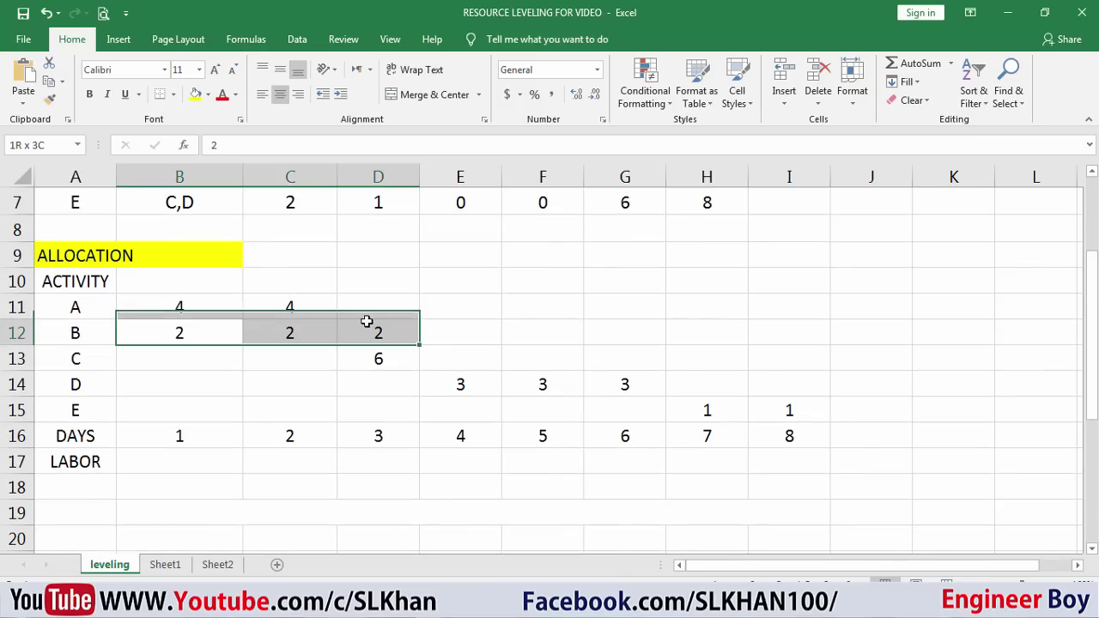
pyautogui.click(208, 95)
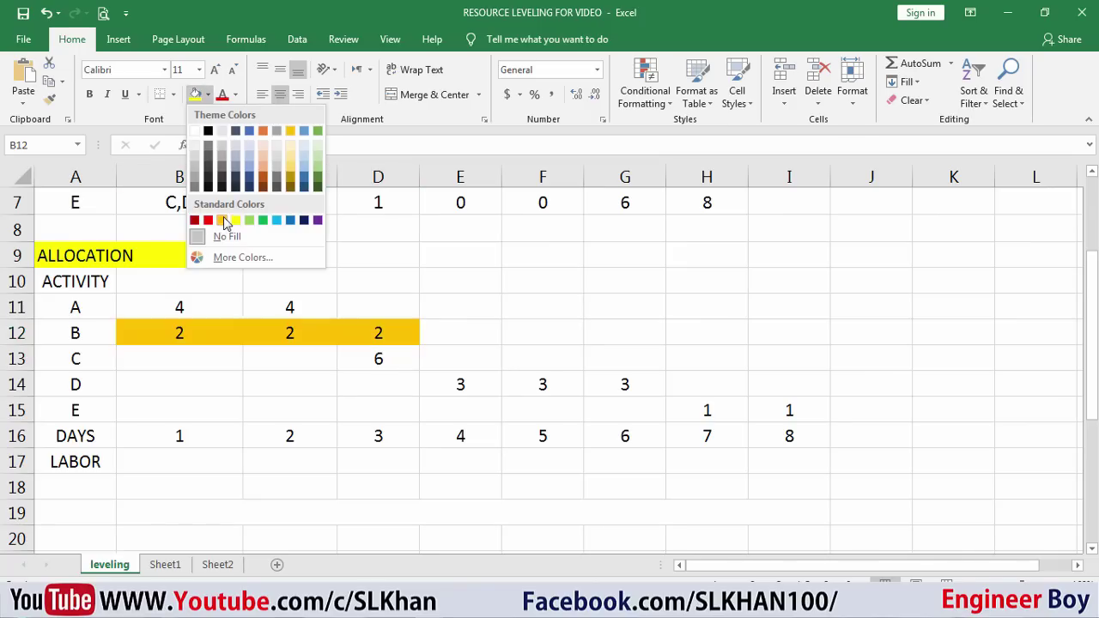
pyautogui.click(269, 169)
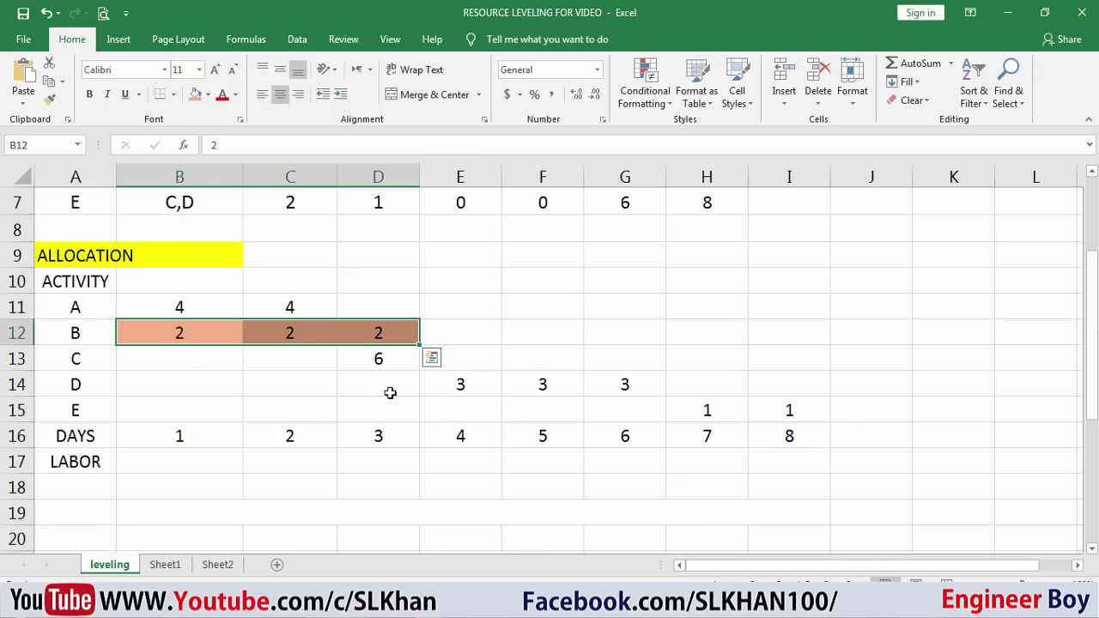
# Recheck the total floats, and shade the allocations of activity D in E14:G14 and activity E in H15:I15 light orange.
pyautogui.scroll(2, 390, 393)
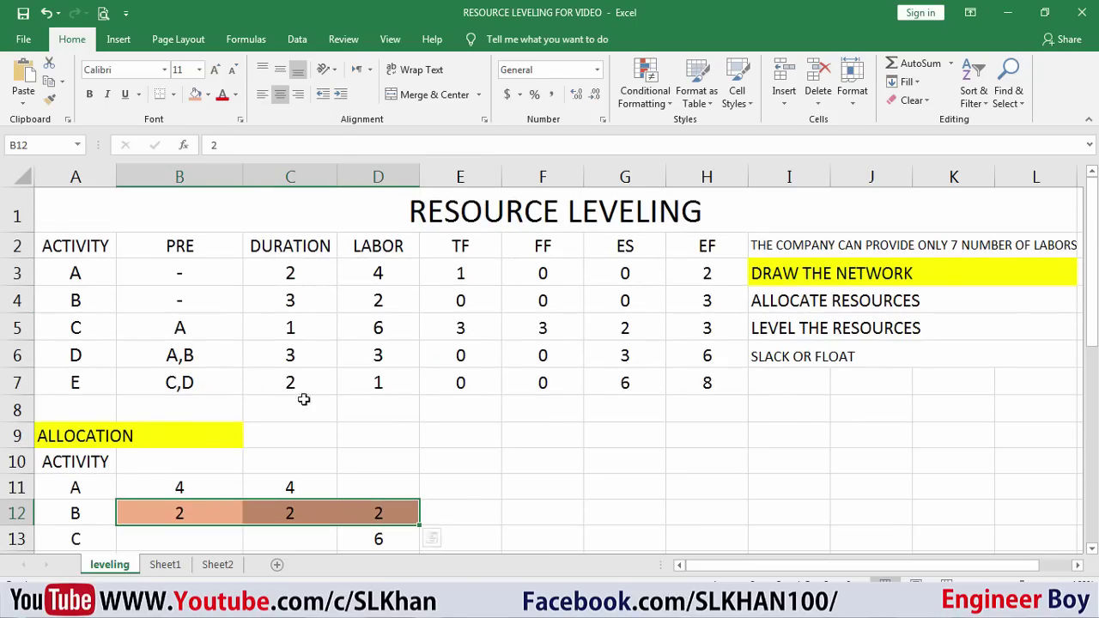
pyautogui.click(460, 307)
pyautogui.click(464, 352)
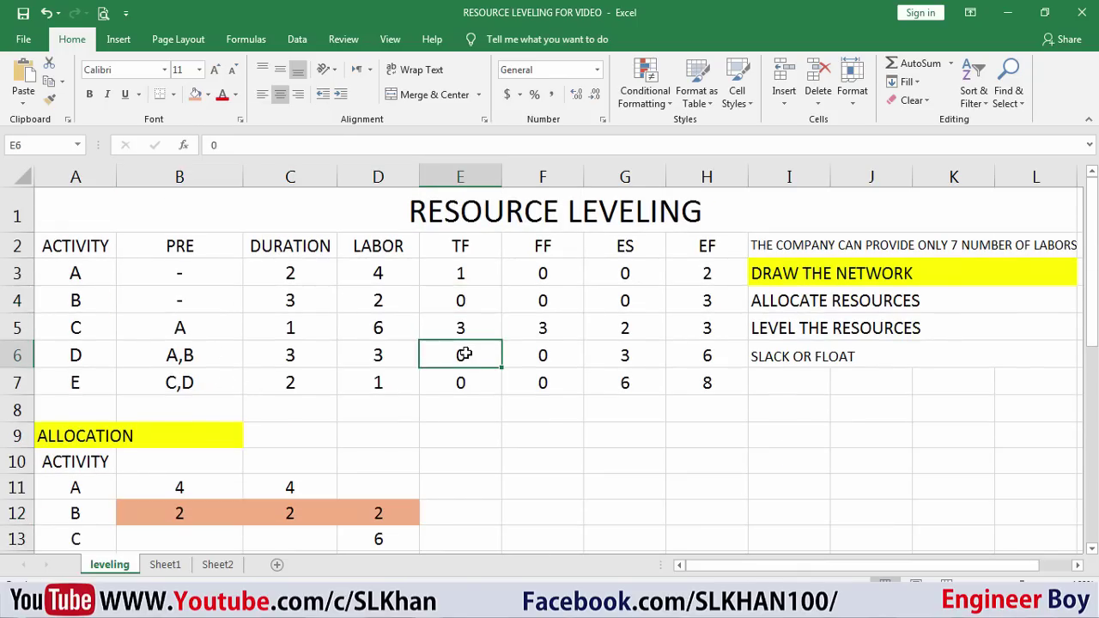
pyautogui.scroll(-3, 463, 353)
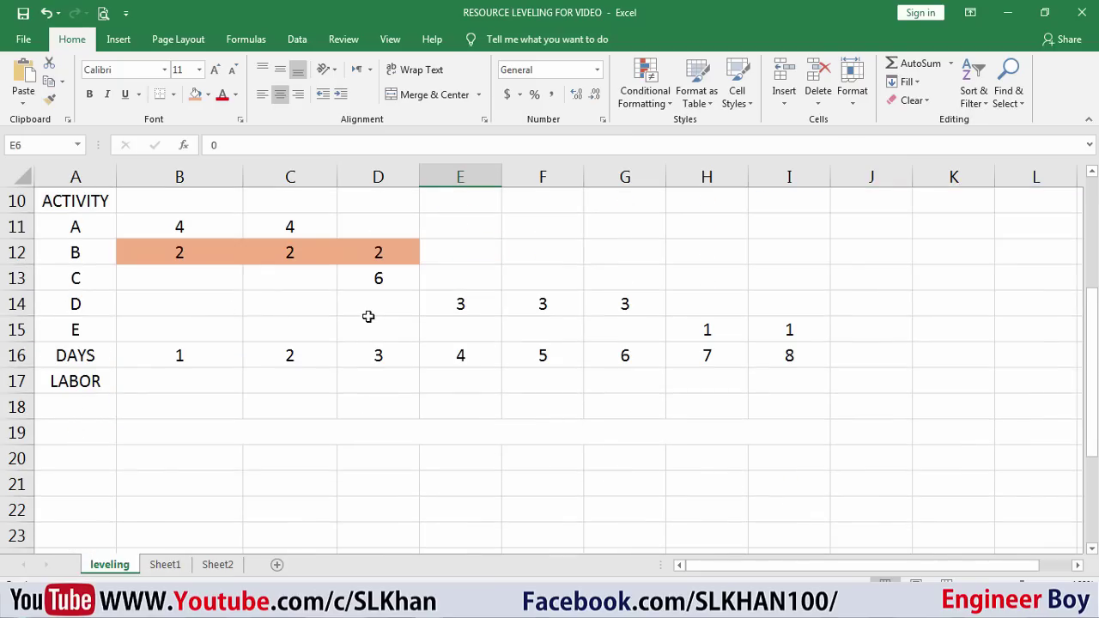
pyautogui.moveTo(429, 302); pyautogui.dragTo(628, 306)
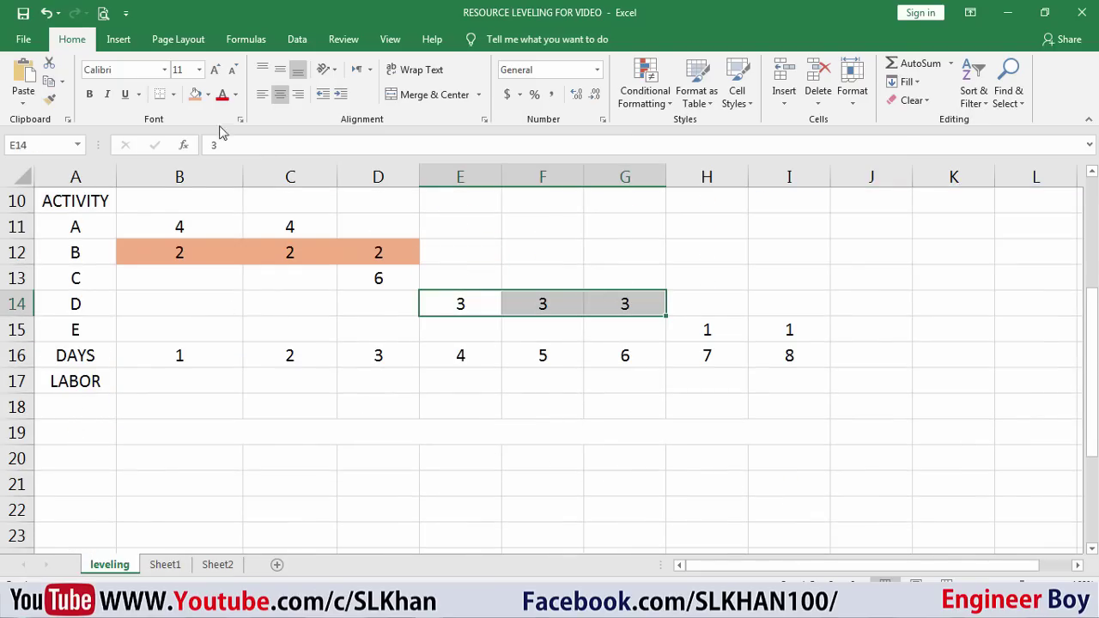
pyautogui.click(195, 94)
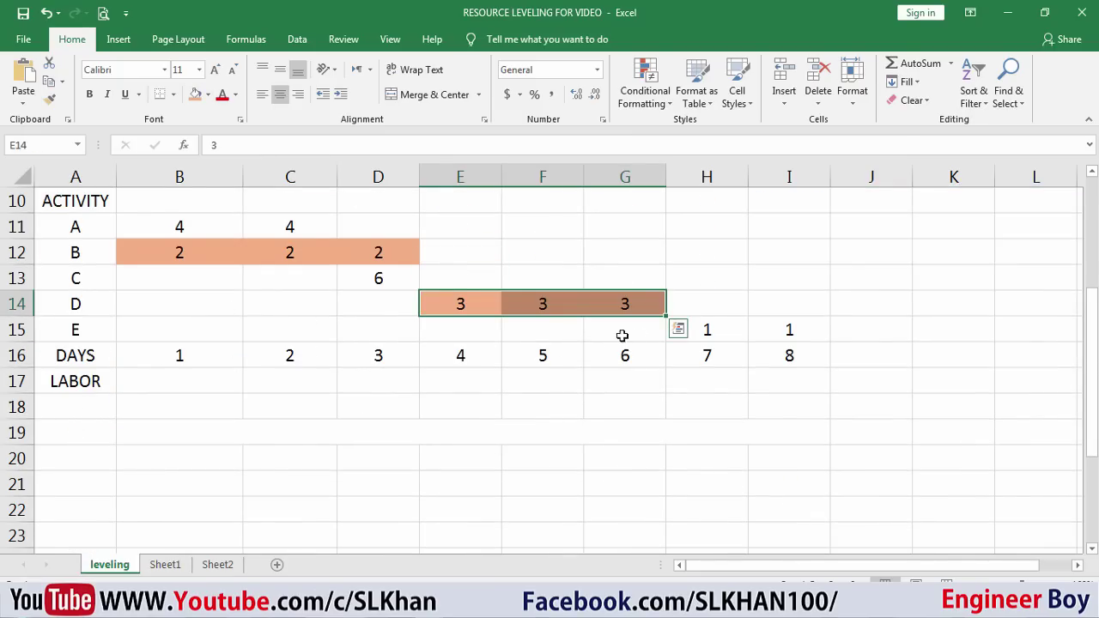
pyautogui.moveTo(709, 326); pyautogui.dragTo(783, 328)
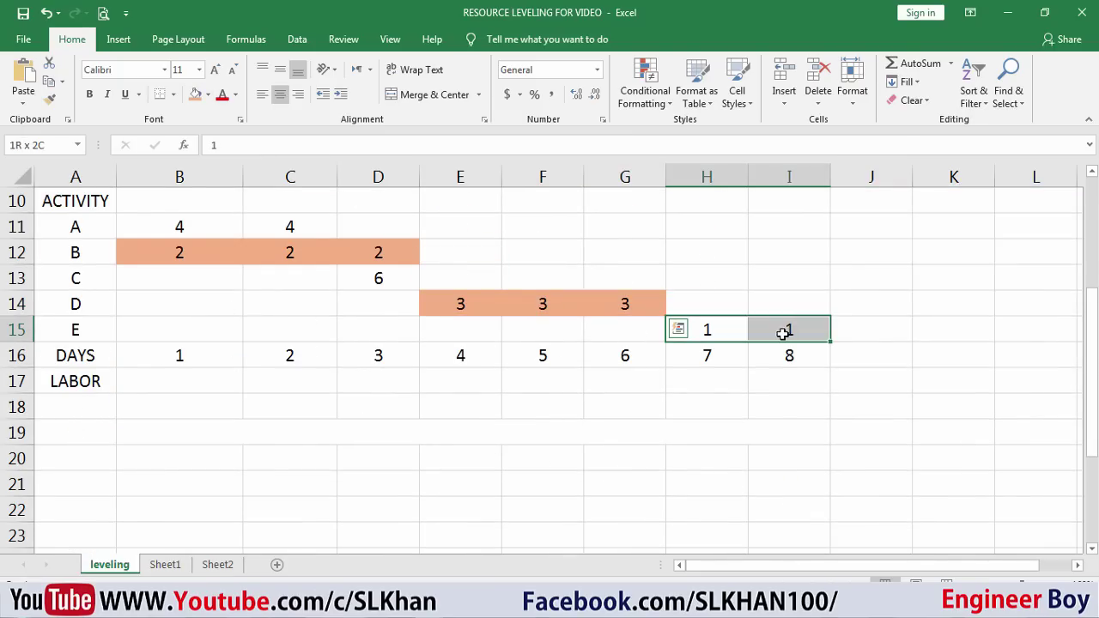
pyautogui.click(195, 95)
pyautogui.click(365, 458)
pyautogui.scroll(1, 366, 453)
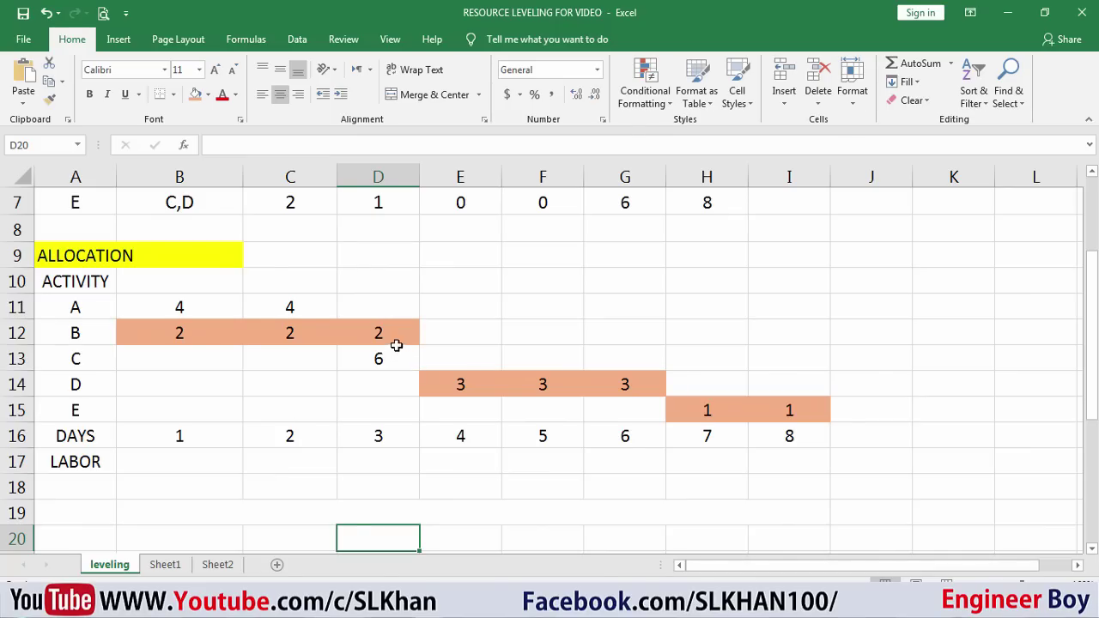
pyautogui.scroll(2, 381, 356)
pyautogui.scroll(-1, 336, 371)
pyautogui.scroll(-1, 336, 371)
pyautogui.scroll(-1, 550, 348)
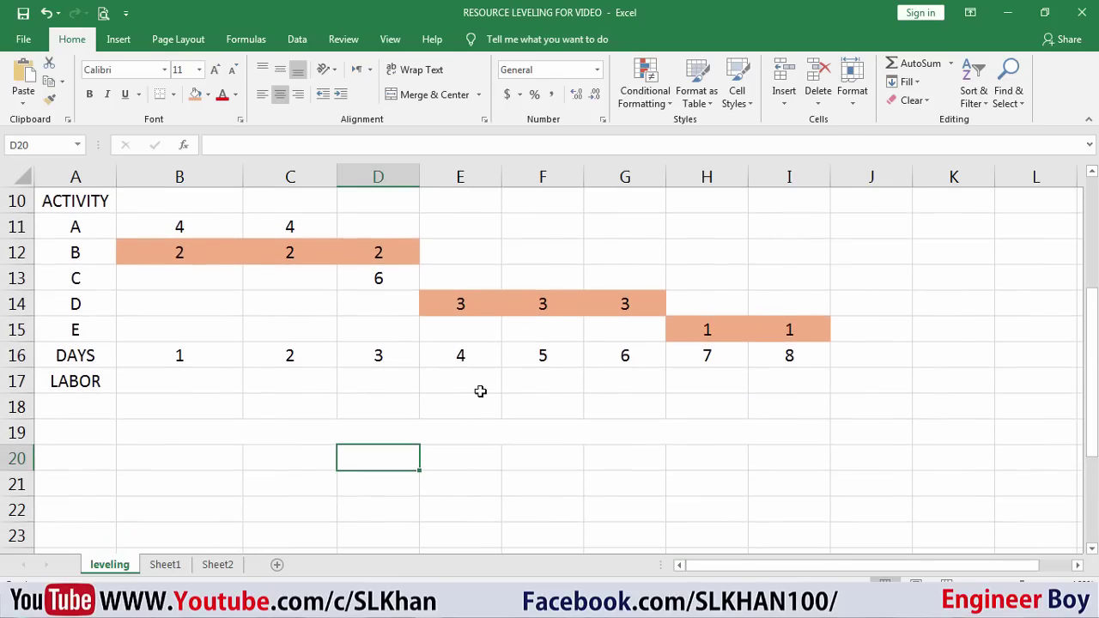
pyautogui.click(523, 381)
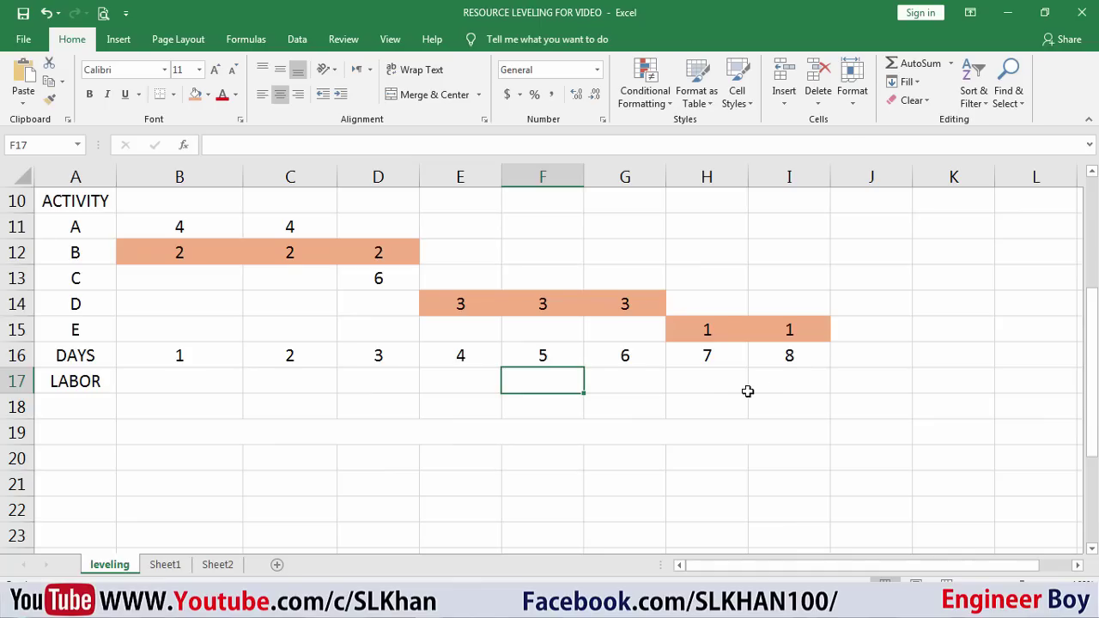
# Enter a labor total of 6 for days 1 and 2 in B17 and C17.
pyautogui.scroll(1, 722, 388)
pyautogui.click(196, 464)
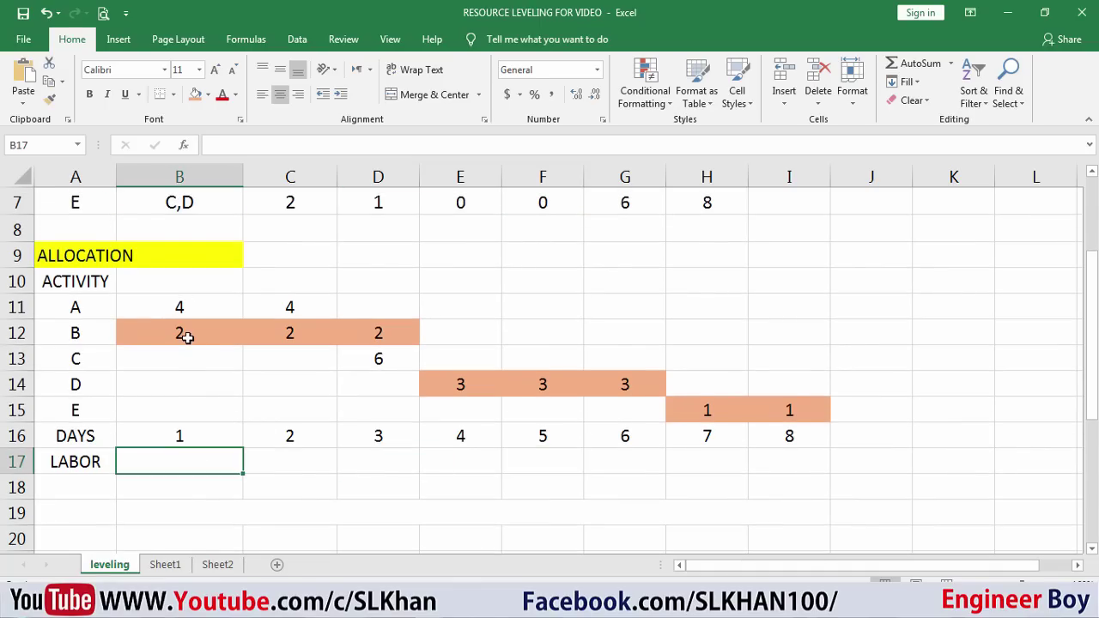
pyautogui.write('6')
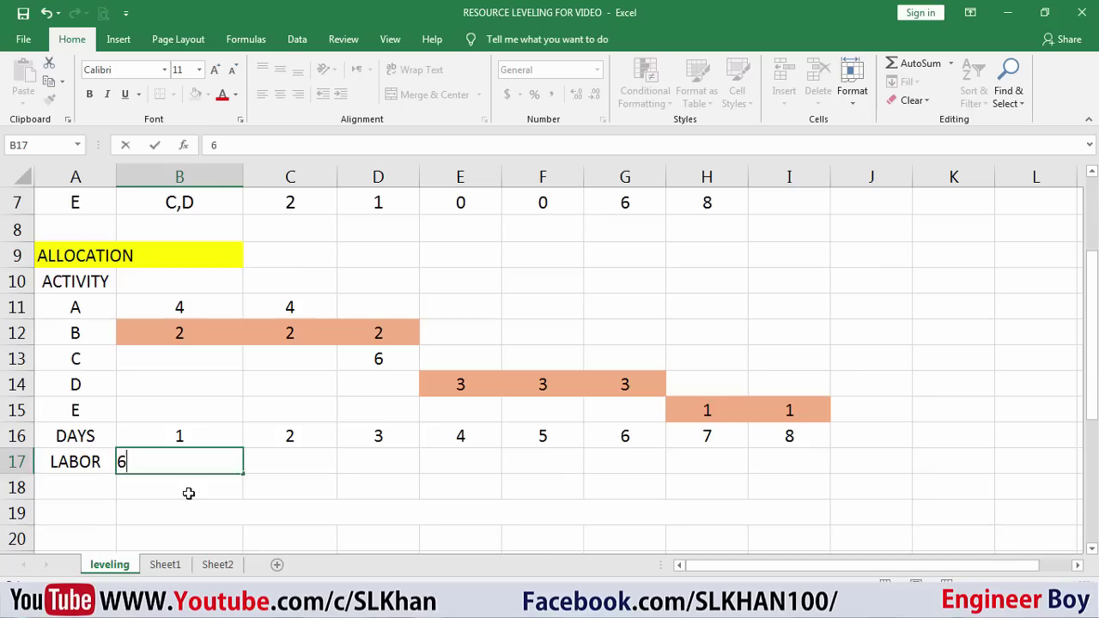
pyautogui.press('Return')
pyautogui.click(178, 437)
pyautogui.hotkey('ctrl', 'z')
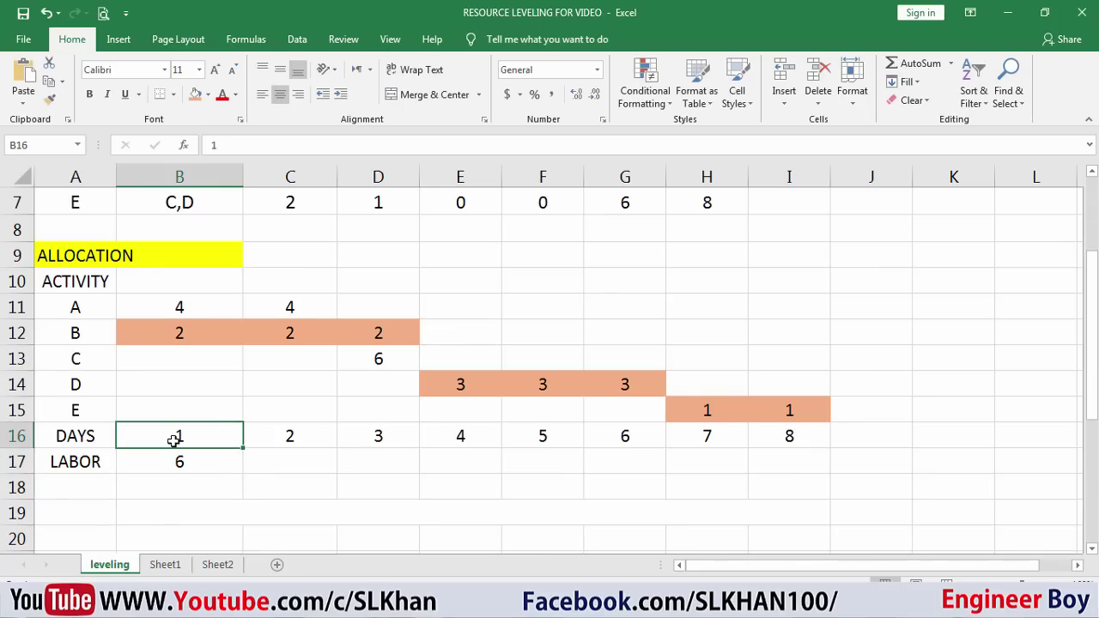
pyautogui.click(287, 455)
pyautogui.write('6')
# Add up the labor of activities B and C on day 3 and enter 8 in D17.
pyautogui.click(385, 426)
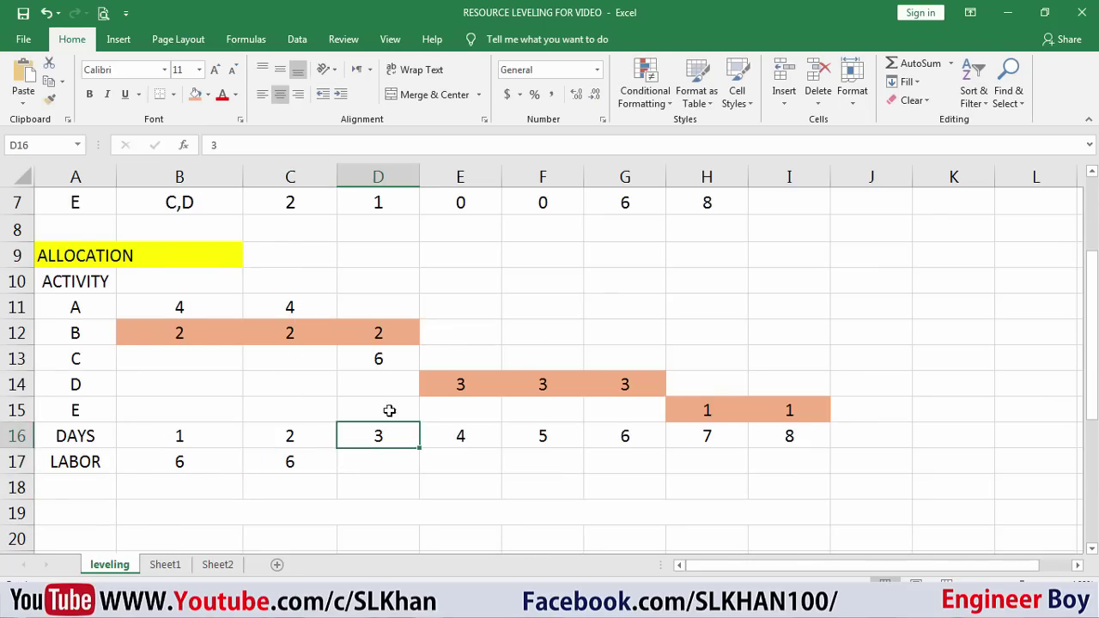
pyautogui.press('Up')
pyautogui.press('Up')
pyautogui.press('Up')
pyautogui.press('Up')
pyautogui.click(384, 459)
pyautogui.moveTo(380, 359); pyautogui.dragTo(372, 326)
pyautogui.click(375, 455)
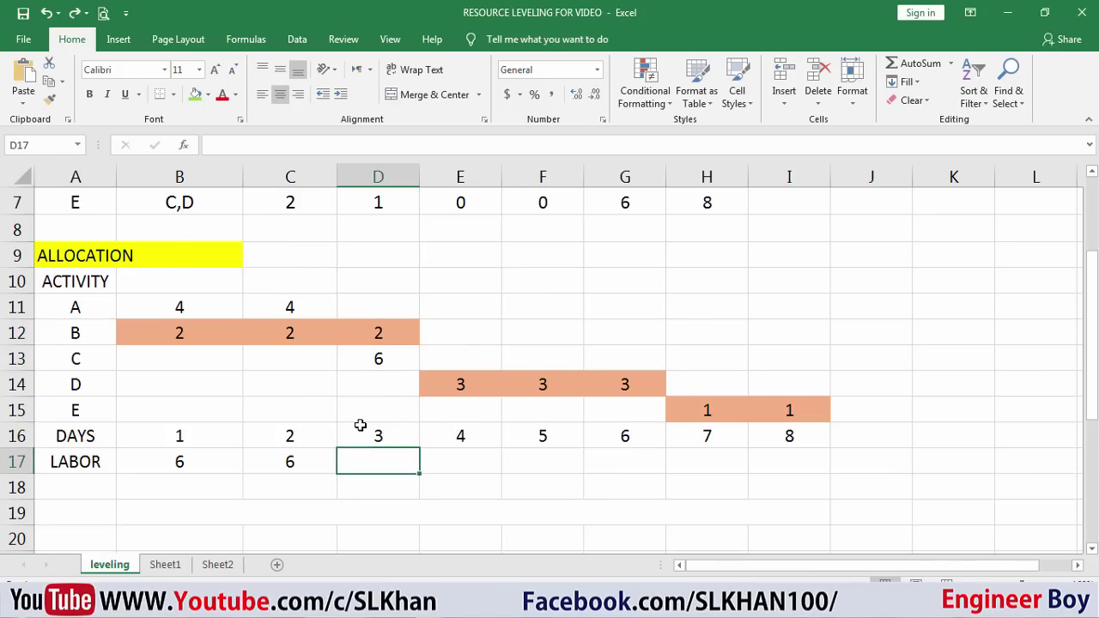
pyautogui.write('8')
pyautogui.press('Return')
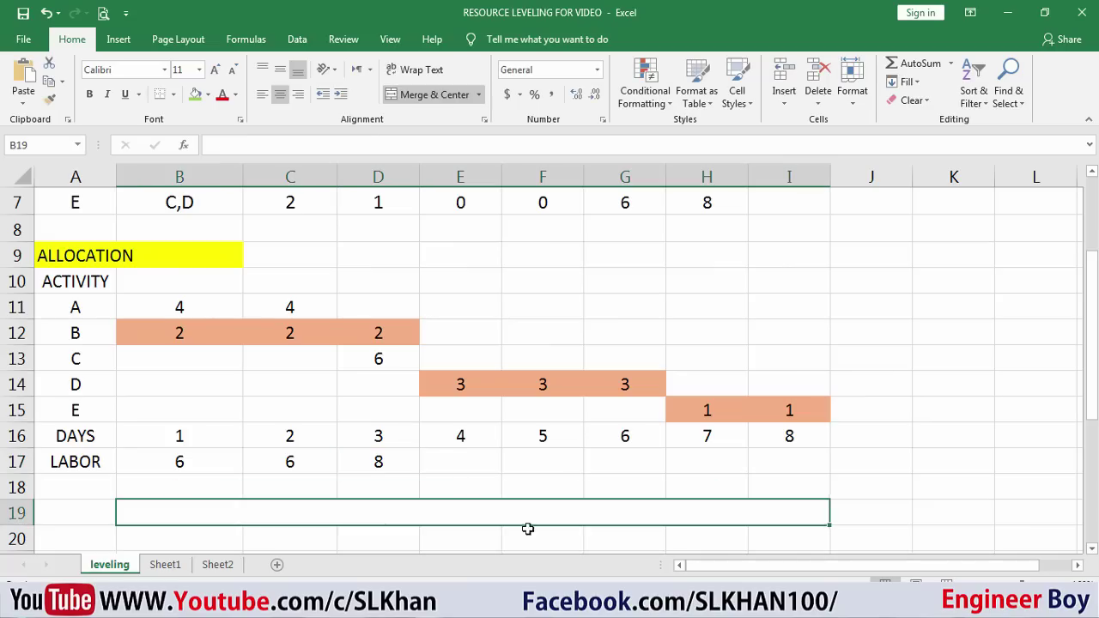
# Compare day 3's labor total in D17 with the company's labor limit in the problem statement, and color it red.
pyautogui.click(387, 456)
pyautogui.scroll(2, 605, 280)
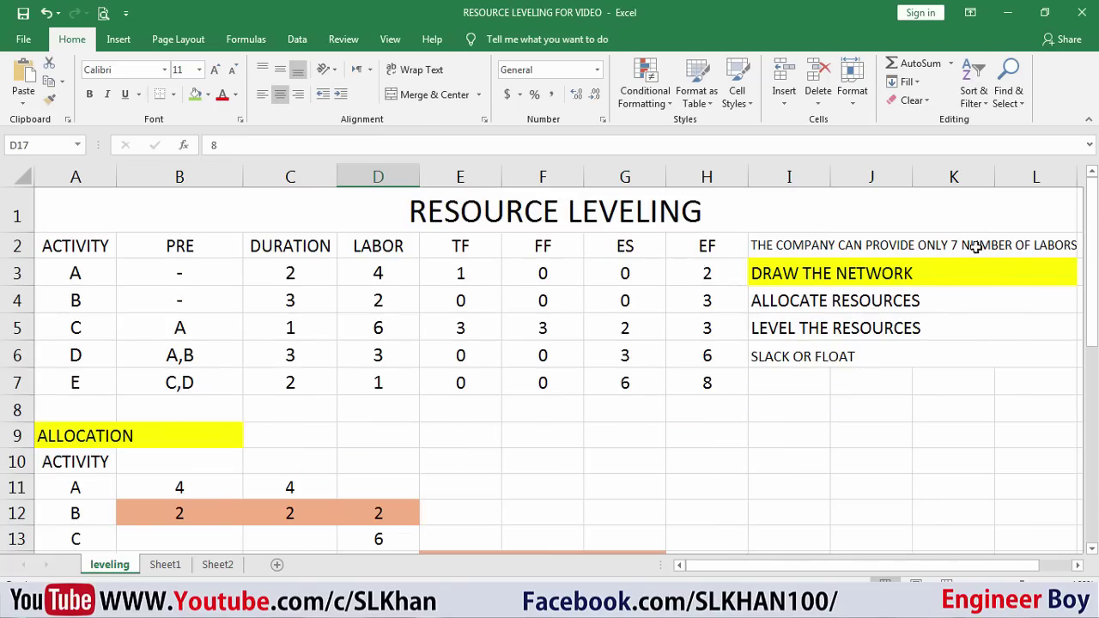
pyautogui.scroll(-3, 944, 257)
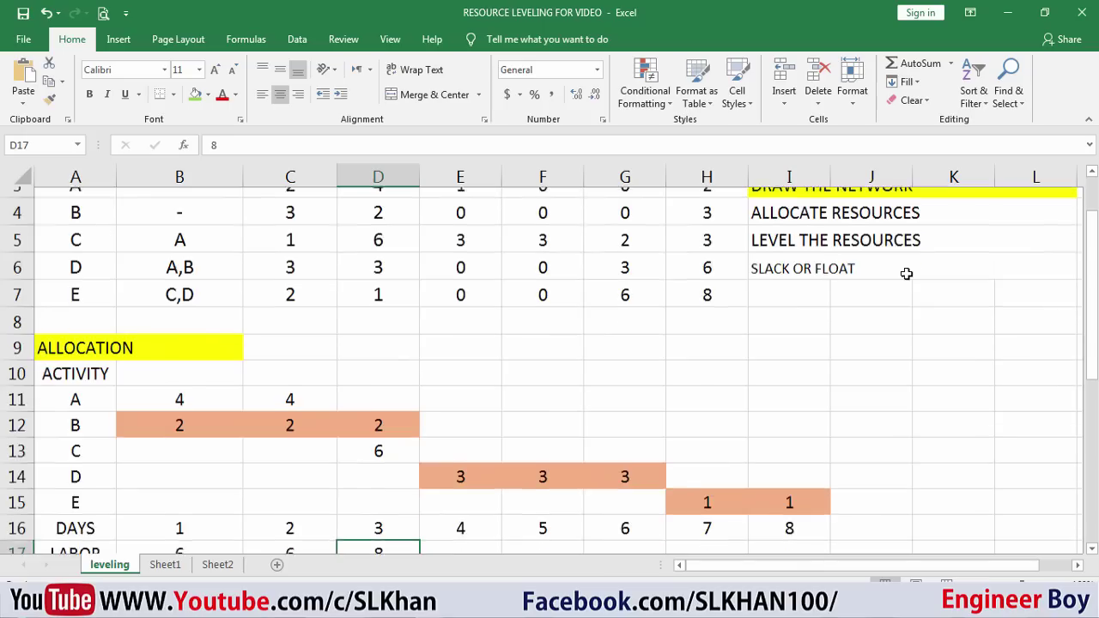
pyautogui.click(394, 402)
pyautogui.click(387, 372)
pyautogui.scroll(1, 395, 427)
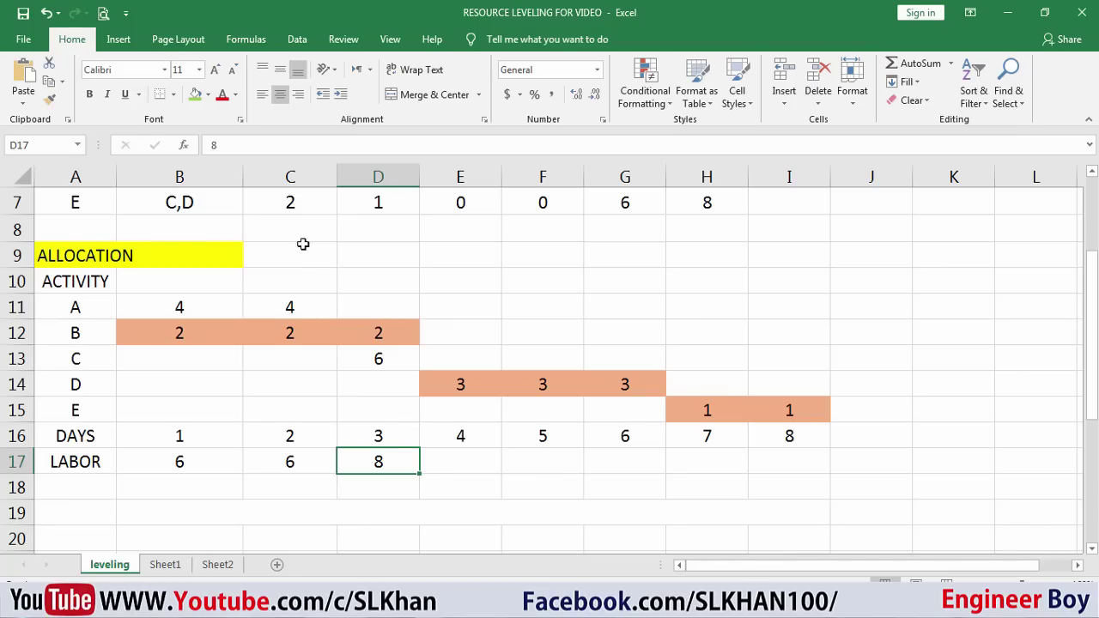
pyautogui.click(222, 96)
# Enter a labor total of 3 for days 4, 5 and 6 in E17, F17 and G17.
pyautogui.scroll(-1, 450, 447)
pyautogui.click(453, 378)
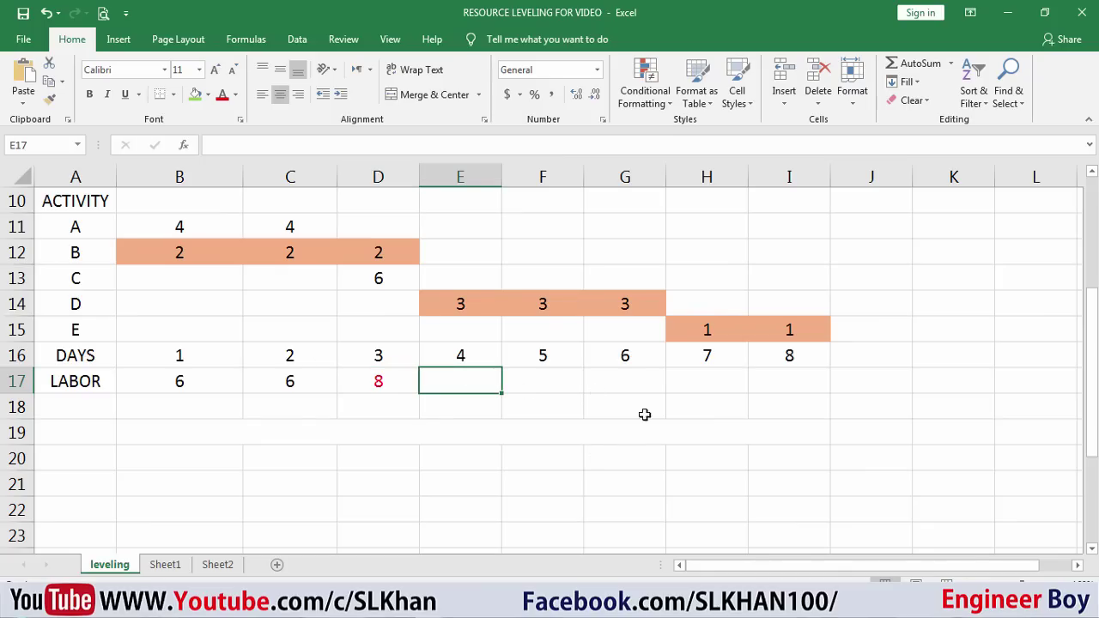
pyautogui.scroll(1, 589, 392)
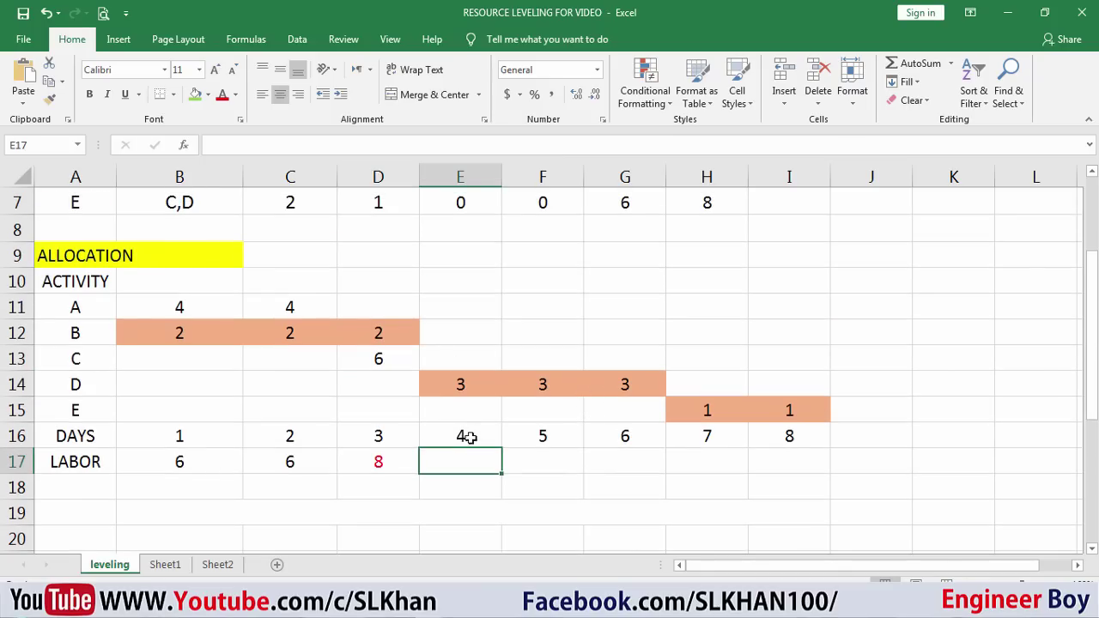
pyautogui.write('3')
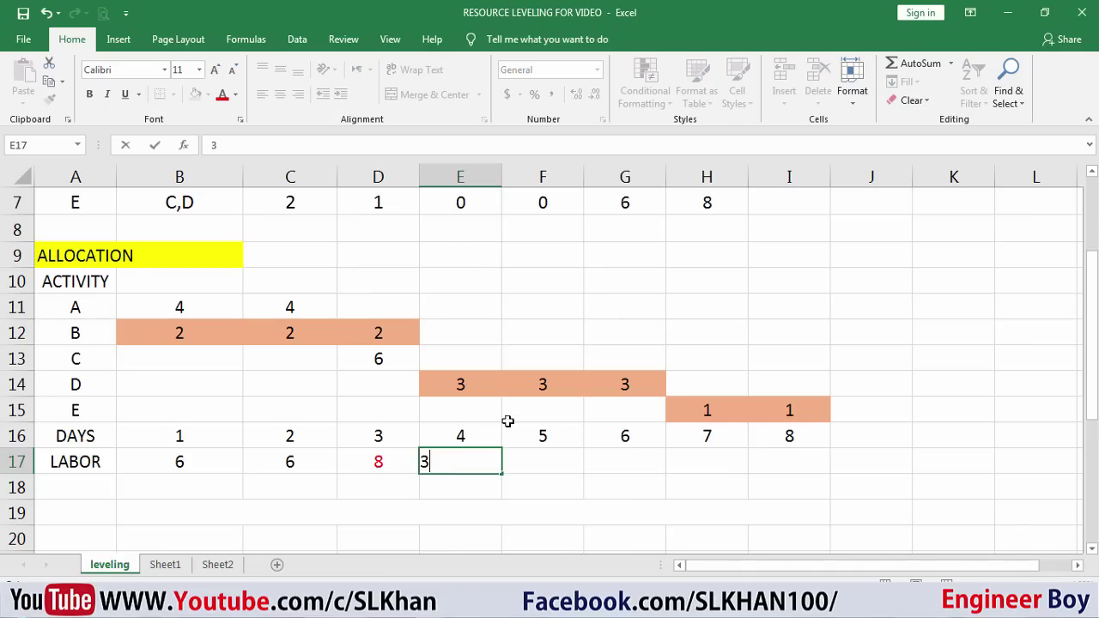
pyautogui.click(545, 456)
pyautogui.write('3')
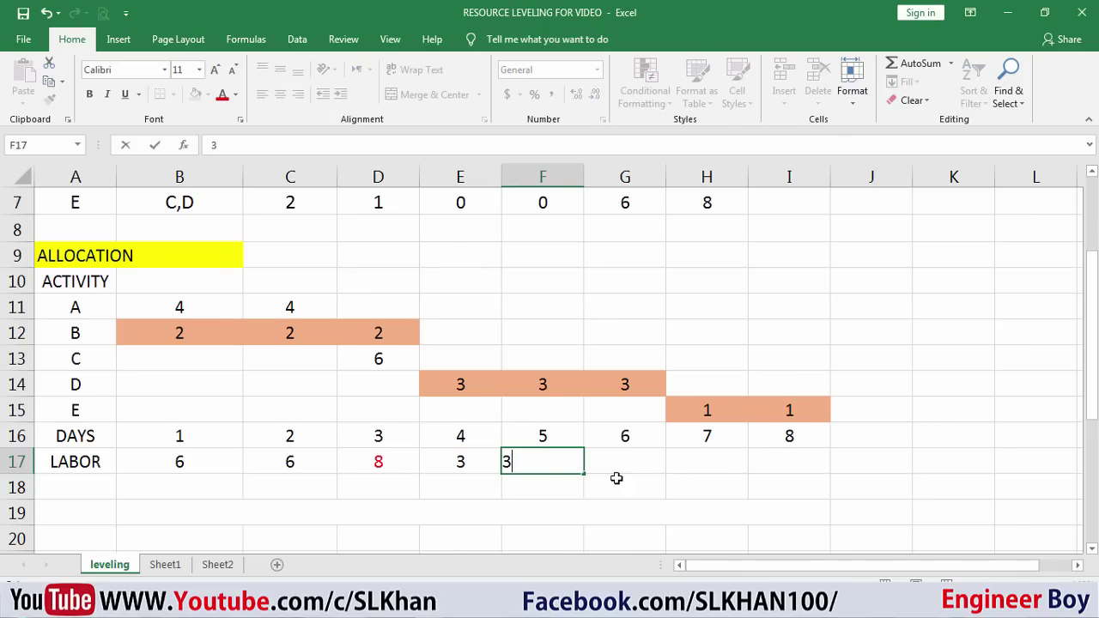
pyautogui.click(623, 455)
pyautogui.write('3')
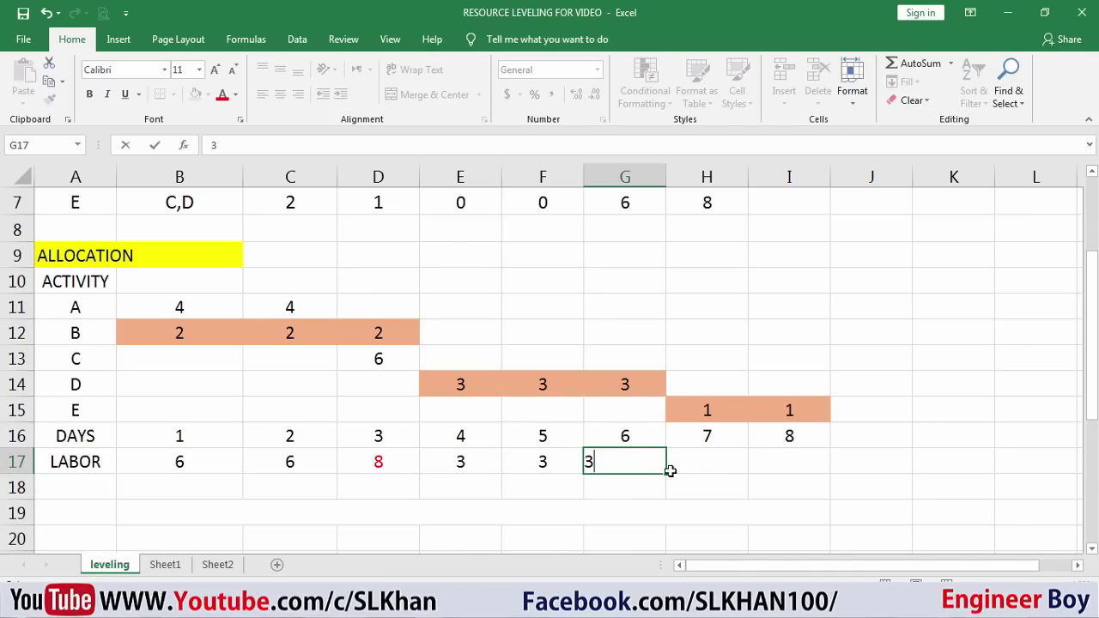
# Check activity E's allocation and enter a labor total of 1 for days 7 and 8 in H17 and I17.
pyautogui.click(702, 457)
pyautogui.write('3')
pyautogui.click(709, 409)
pyautogui.scroll(-2, 783, 436)
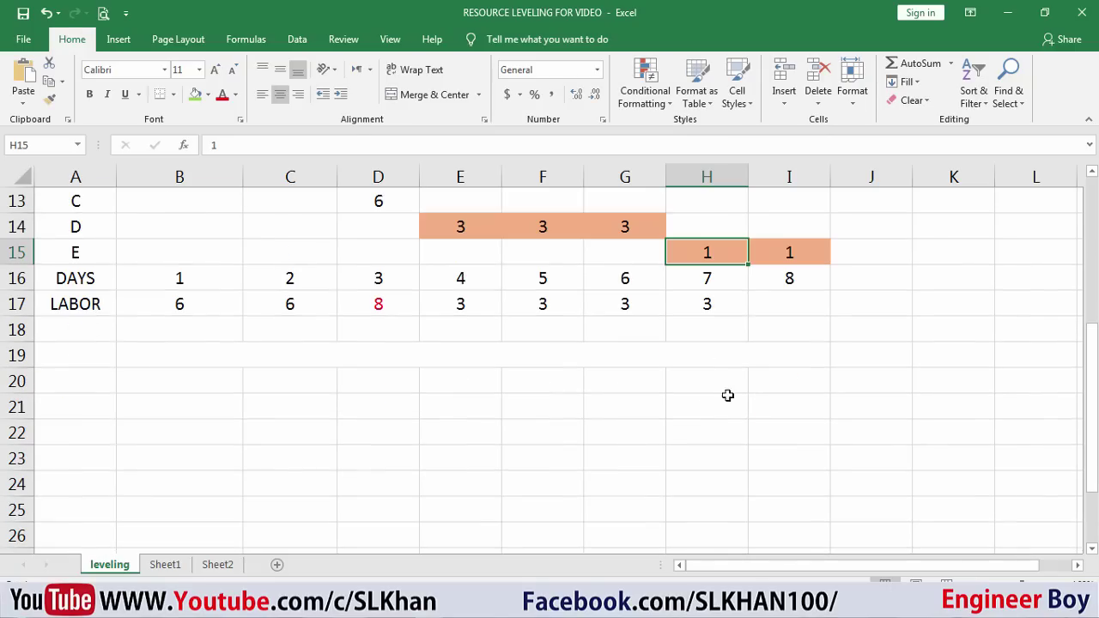
pyautogui.click(727, 304)
pyautogui.write('1')
pyautogui.press('Tab')
pyautogui.write('1')
pyautogui.click(902, 327)
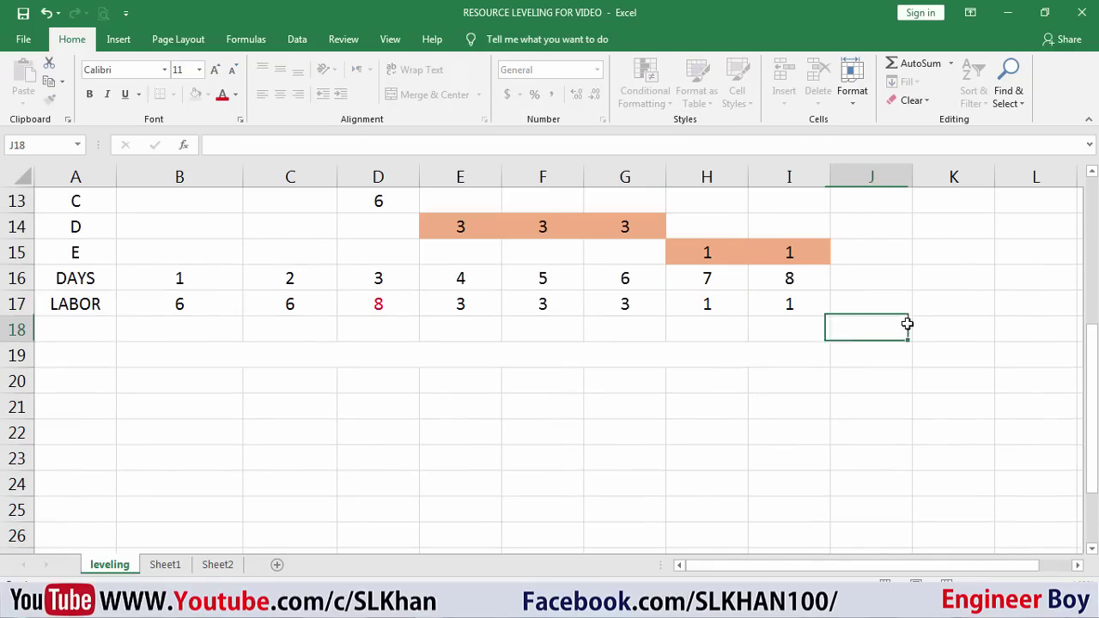
# Review the finished allocation table, comparing the daily allocations of the activities with day 3's labor total in D17.
pyautogui.click(635, 378)
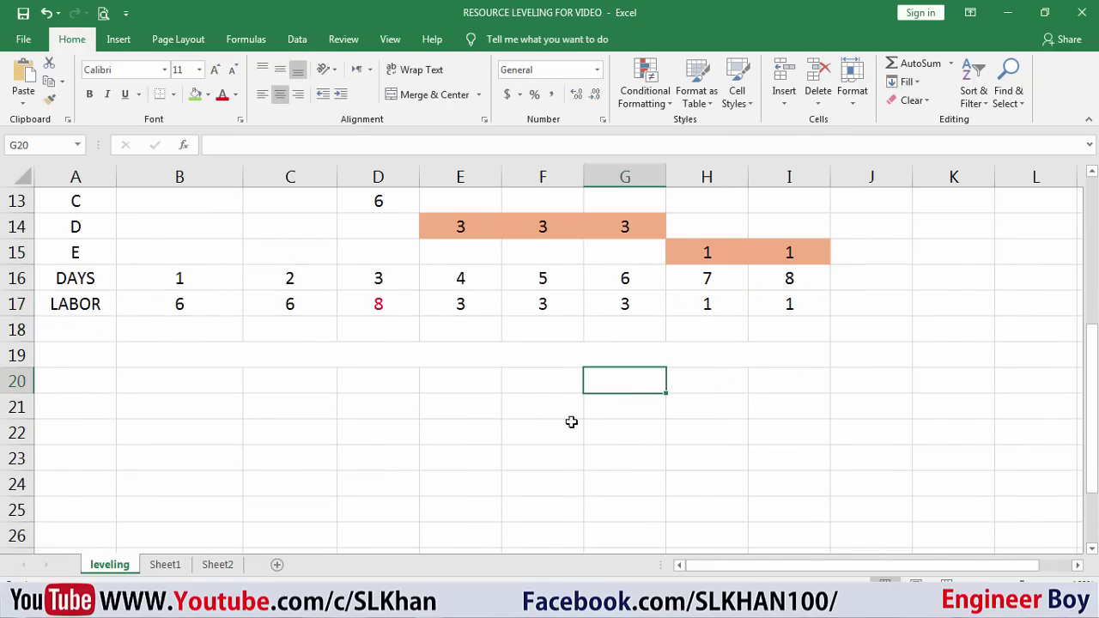
pyautogui.scroll(1, 572, 422)
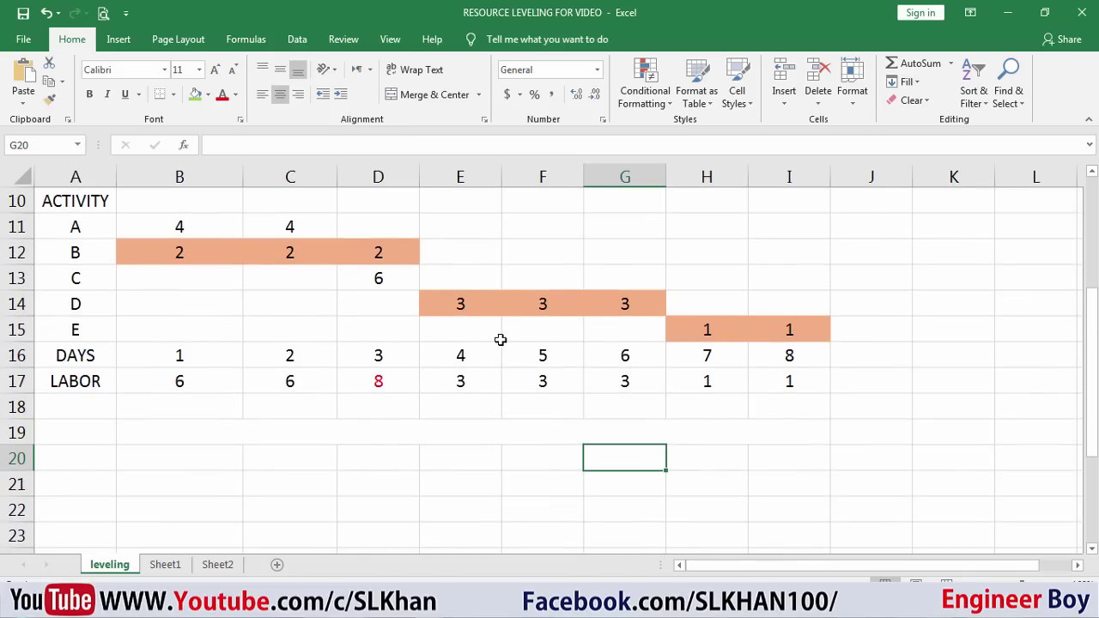
pyautogui.scroll(1, 464, 355)
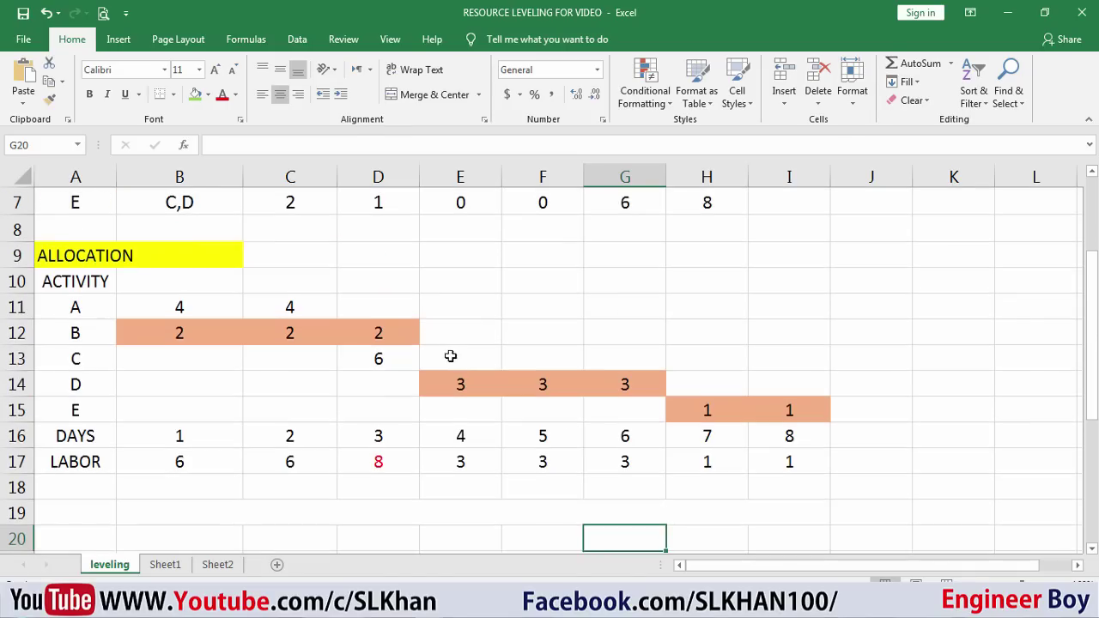
pyautogui.scroll(-1, 384, 353)
pyautogui.scroll(1, 352, 343)
pyautogui.click(286, 312)
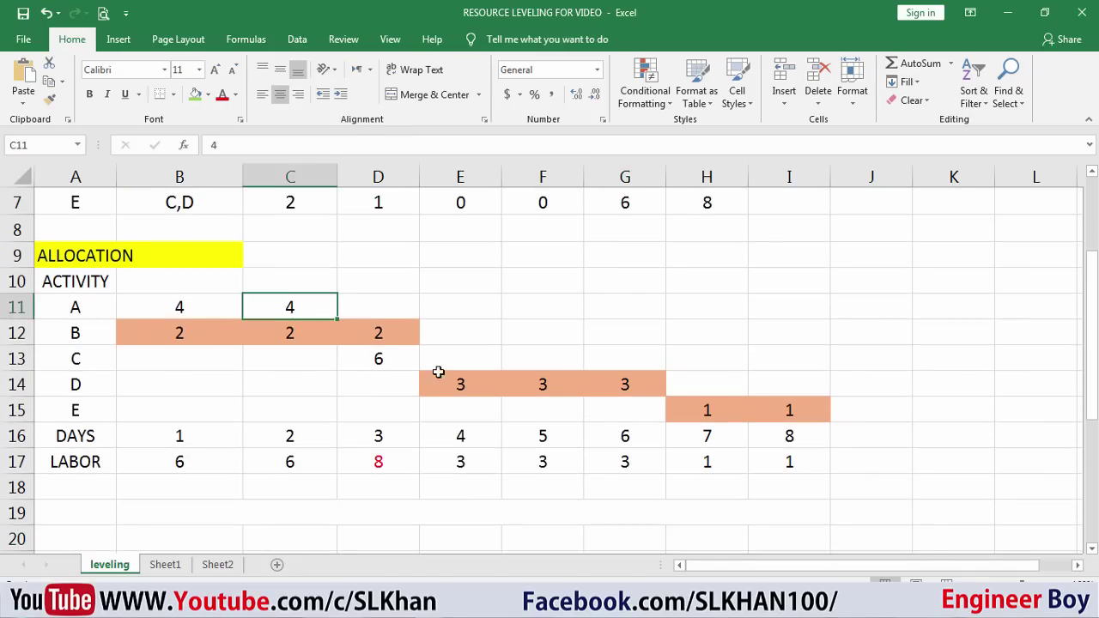
pyautogui.scroll(-1, 422, 409)
pyautogui.click(380, 381)
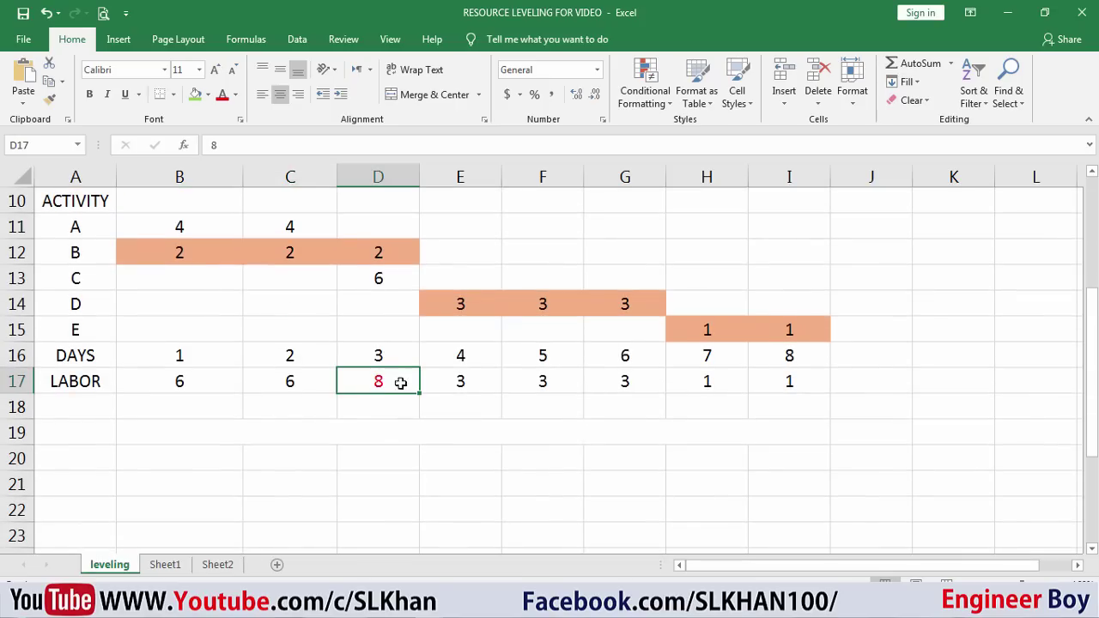
pyautogui.scroll(1, 432, 420)
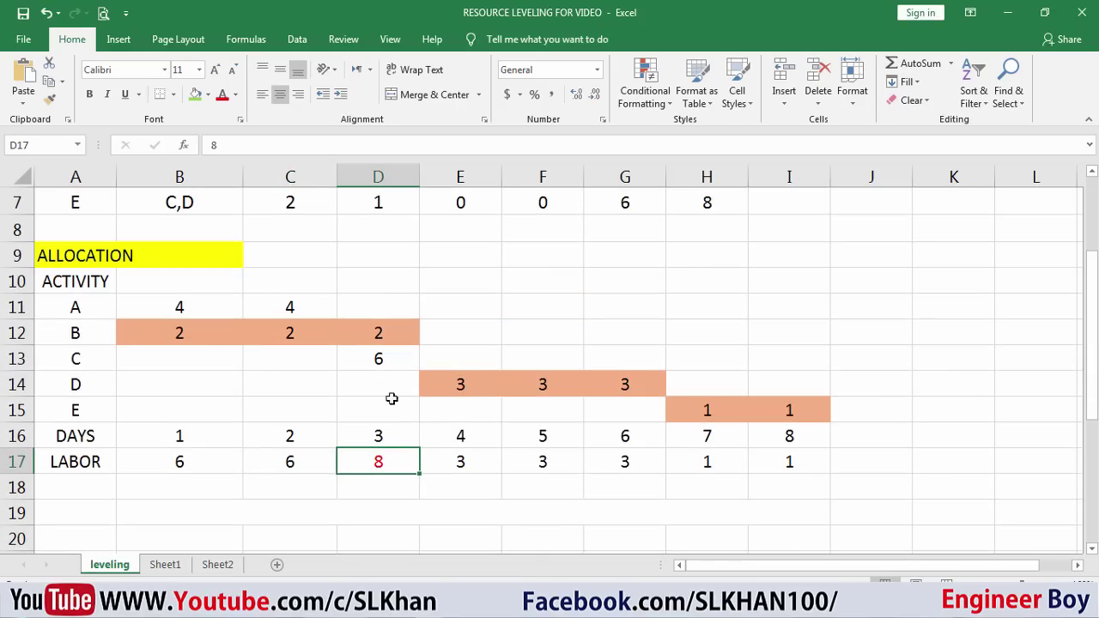
# Apply all borders to the allocation table in A10:I17.
pyautogui.moveTo(90, 281); pyautogui.dragTo(788, 462)
pyautogui.click(174, 94)
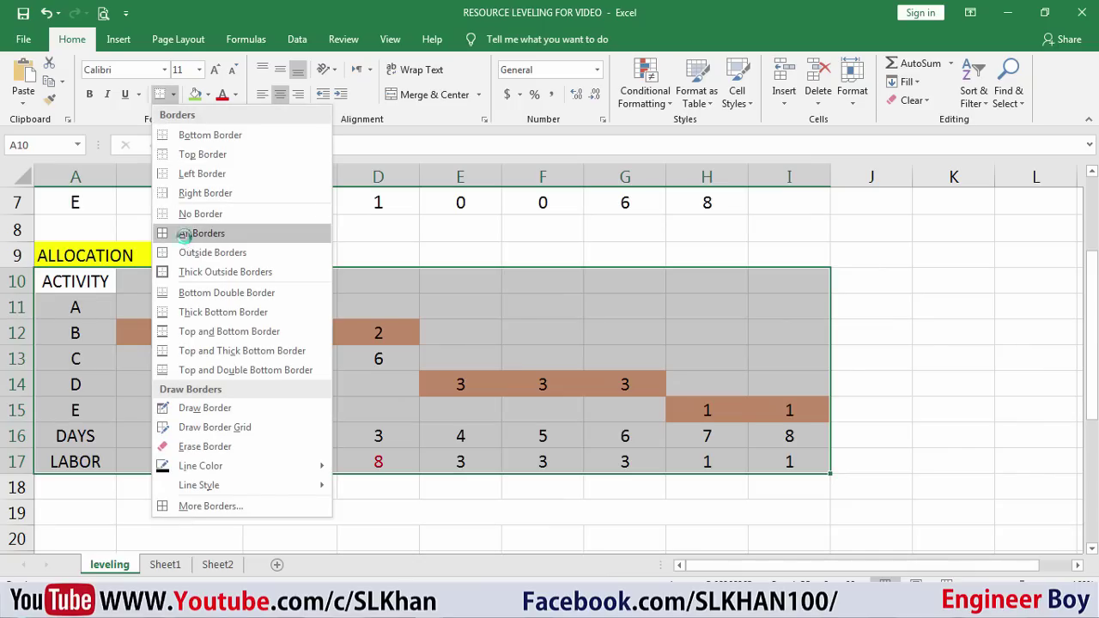
pyautogui.click(186, 239)
# Copy the bordered allocation table A10:I17 and paste the duplicate starting at A20.
pyautogui.scroll(-2, 473, 374)
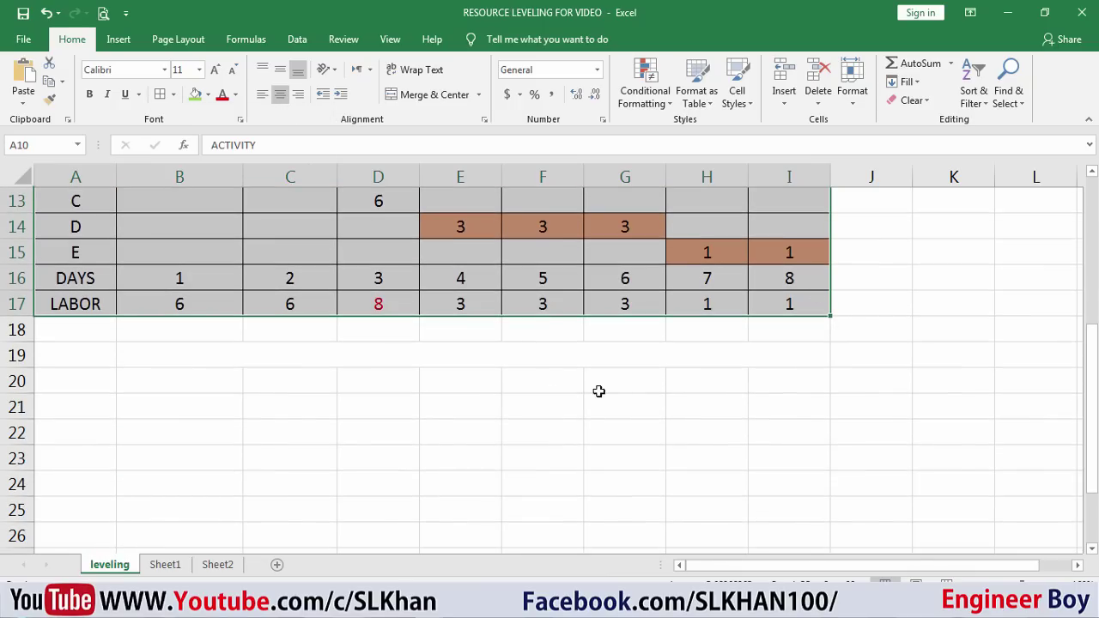
pyautogui.hotkey('ctrl', 'c')
pyautogui.click(70, 357)
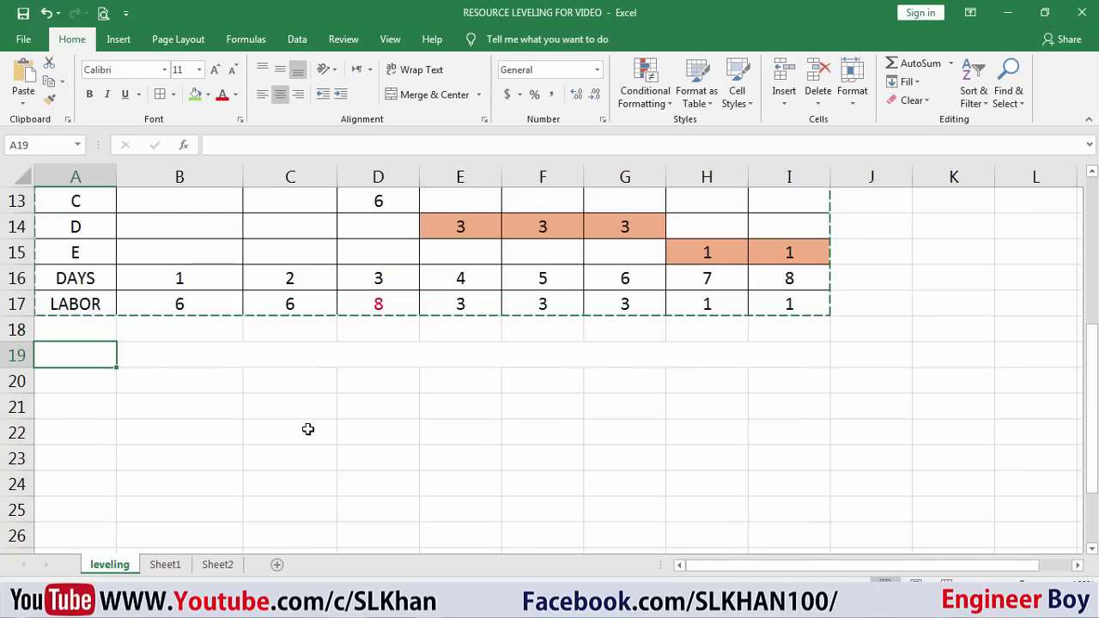
pyautogui.click(74, 381)
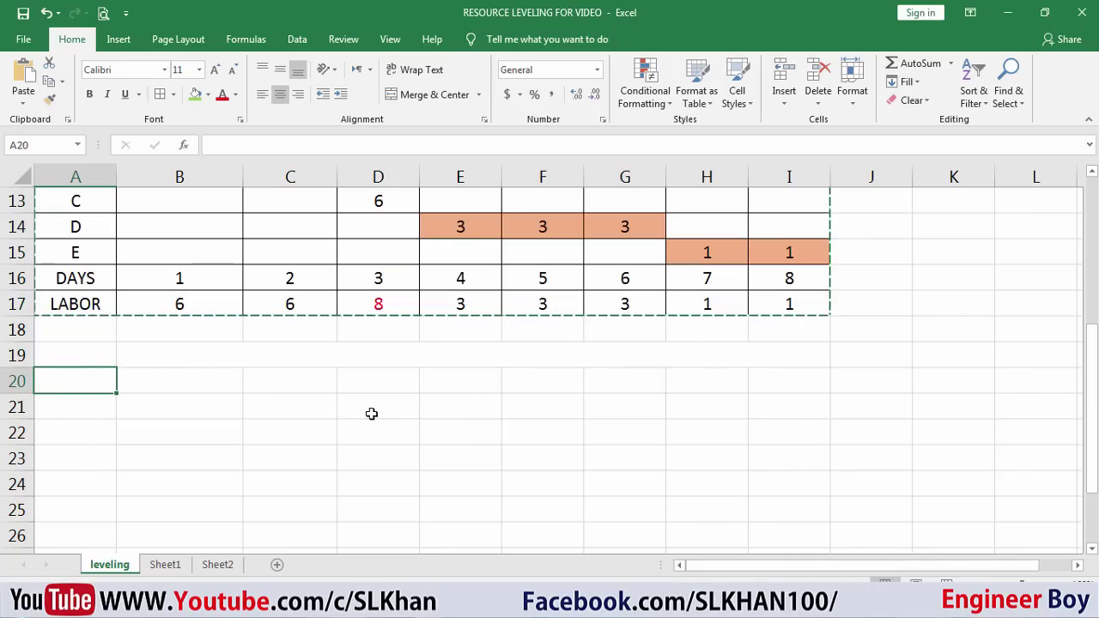
pyautogui.hotkey('ctrl', 'v')
pyautogui.scroll(-1, 354, 419)
pyautogui.press('Escape')
# Merge and center A19:I19 above the copied table and enter the heading "LEVLED RESOUCES".
pyautogui.click(214, 273)
pyautogui.moveTo(86, 273); pyautogui.dragTo(695, 273)
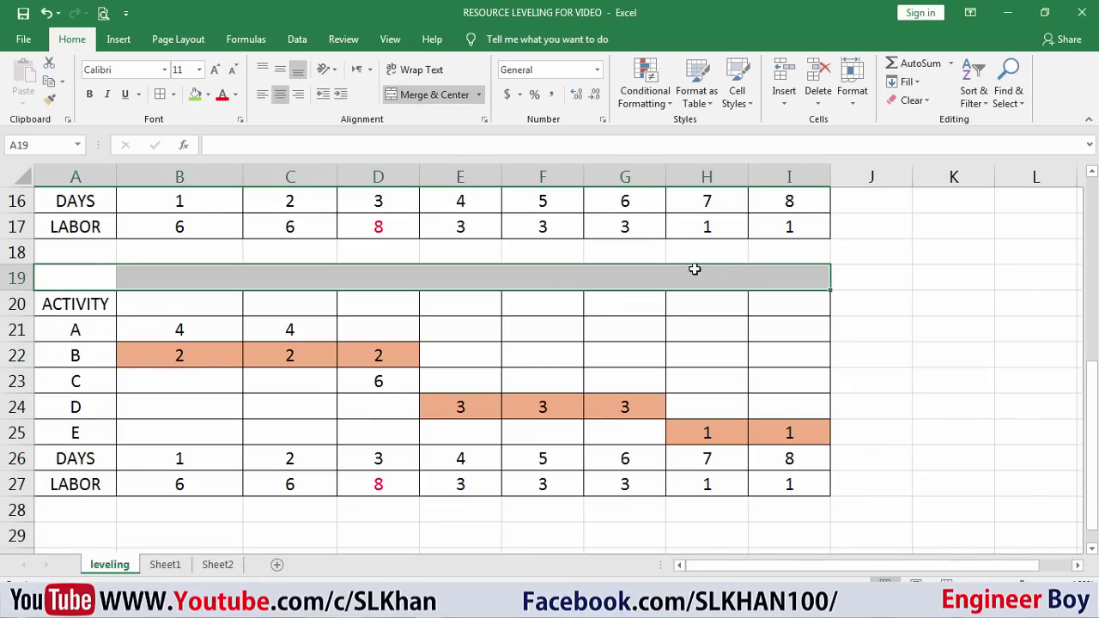
pyautogui.click(433, 95)
pyautogui.write('LEVLED RESOUCES')
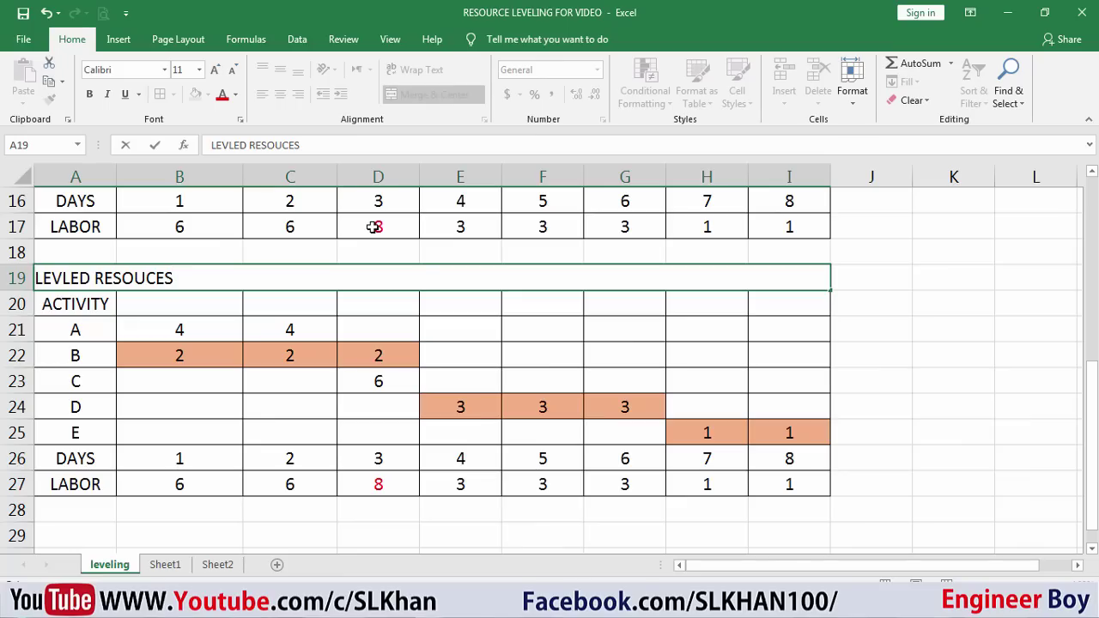
pyautogui.click(1007, 313)
# Go through the activity rows of the copied table and check the total floats of activities B, D and E in column E.
pyautogui.click(378, 432)
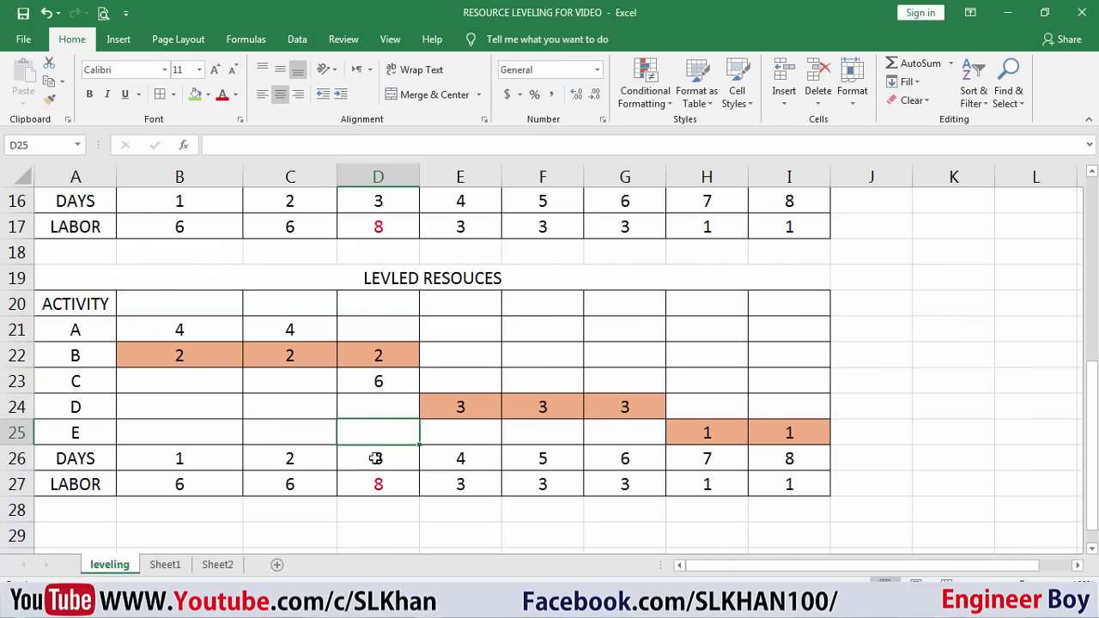
pyautogui.click(19, 381)
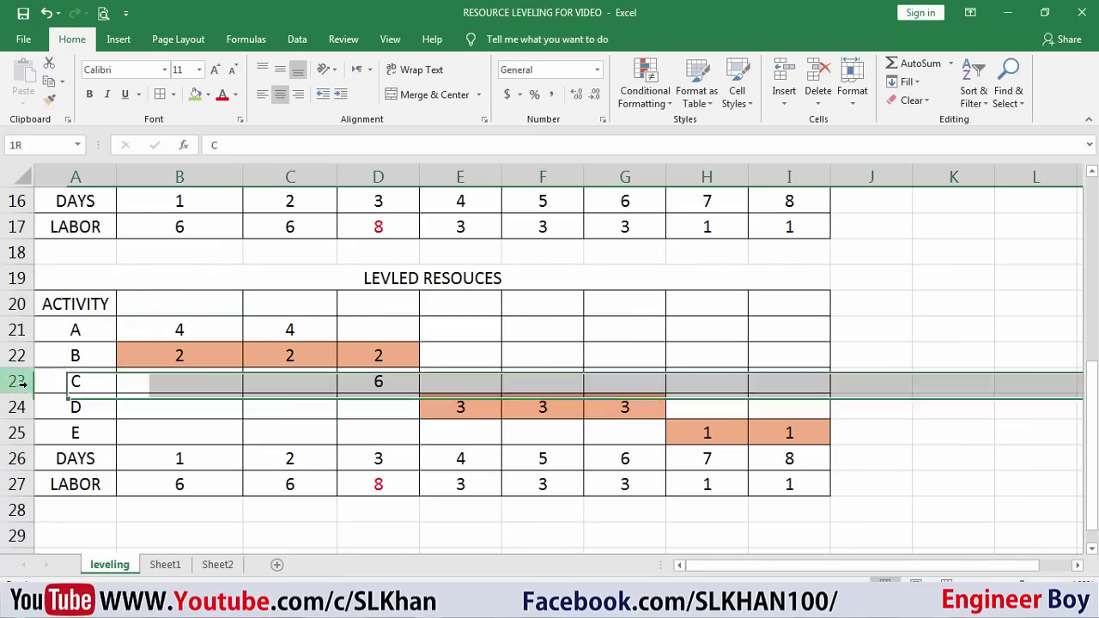
pyautogui.click(19, 331)
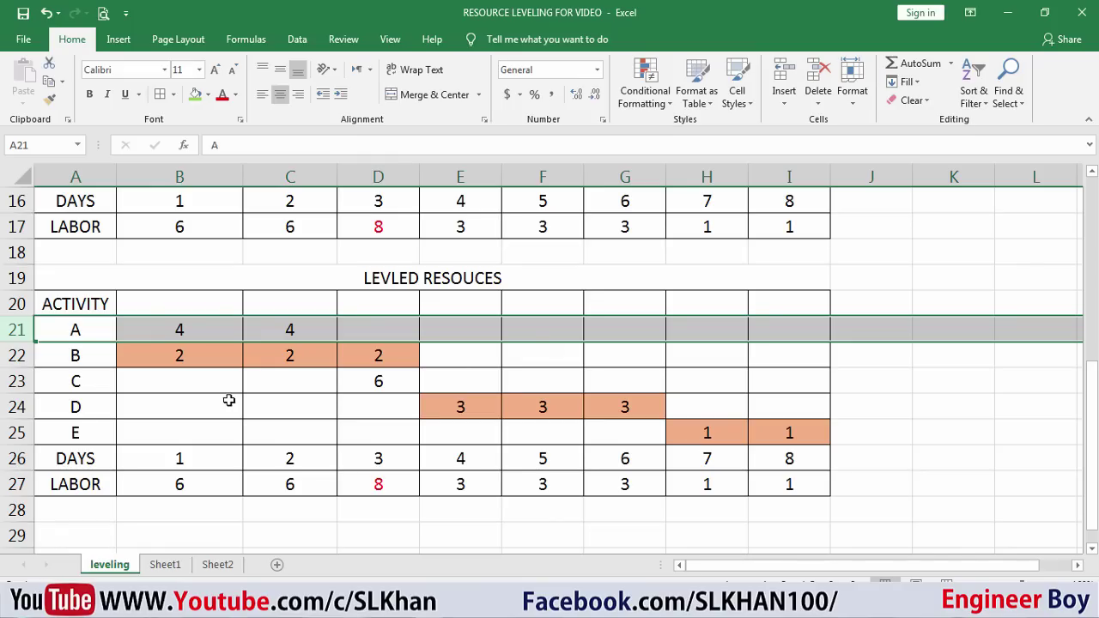
pyautogui.click(17, 355)
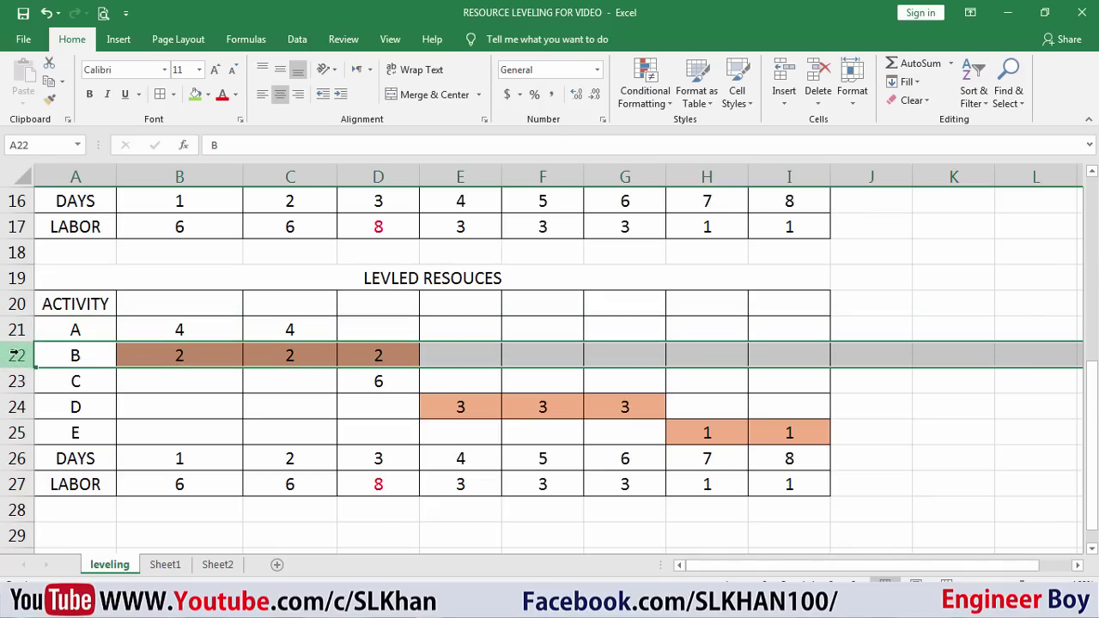
pyautogui.click(18, 407)
pyautogui.click(18, 433)
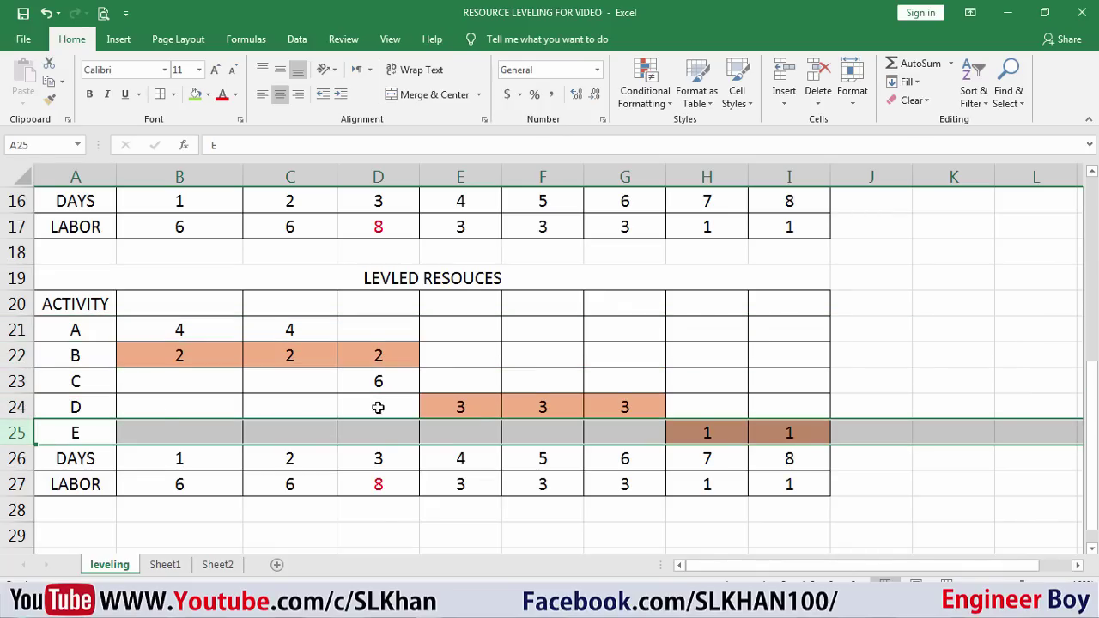
pyautogui.scroll(5, 372, 407)
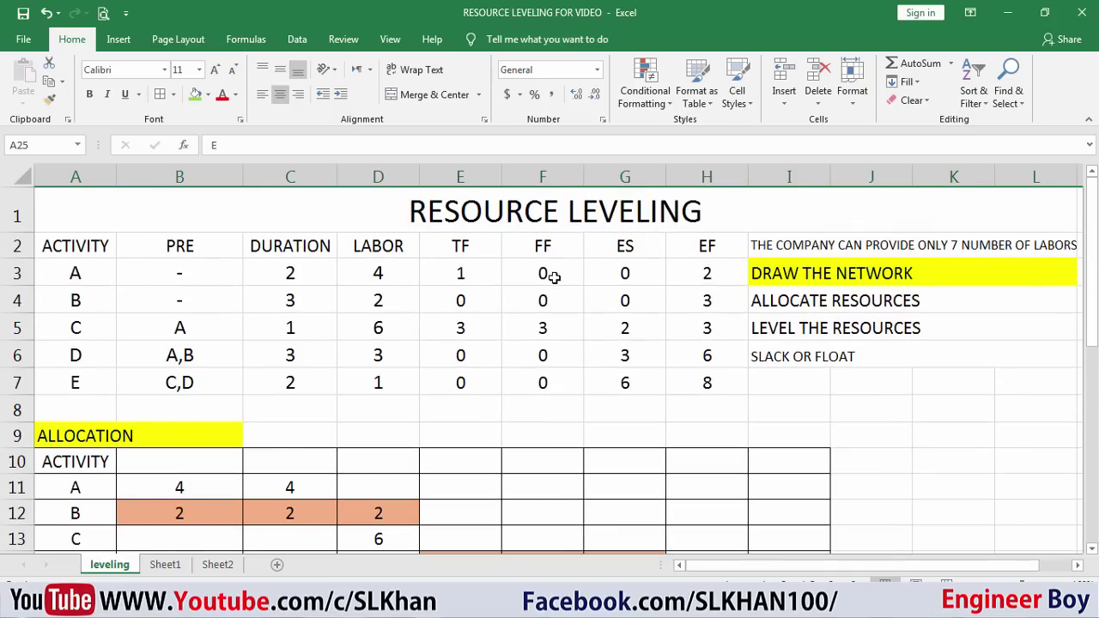
pyautogui.click(465, 301)
pyautogui.click(462, 354)
pyautogui.click(462, 387)
pyautogui.scroll(-3, 461, 350)
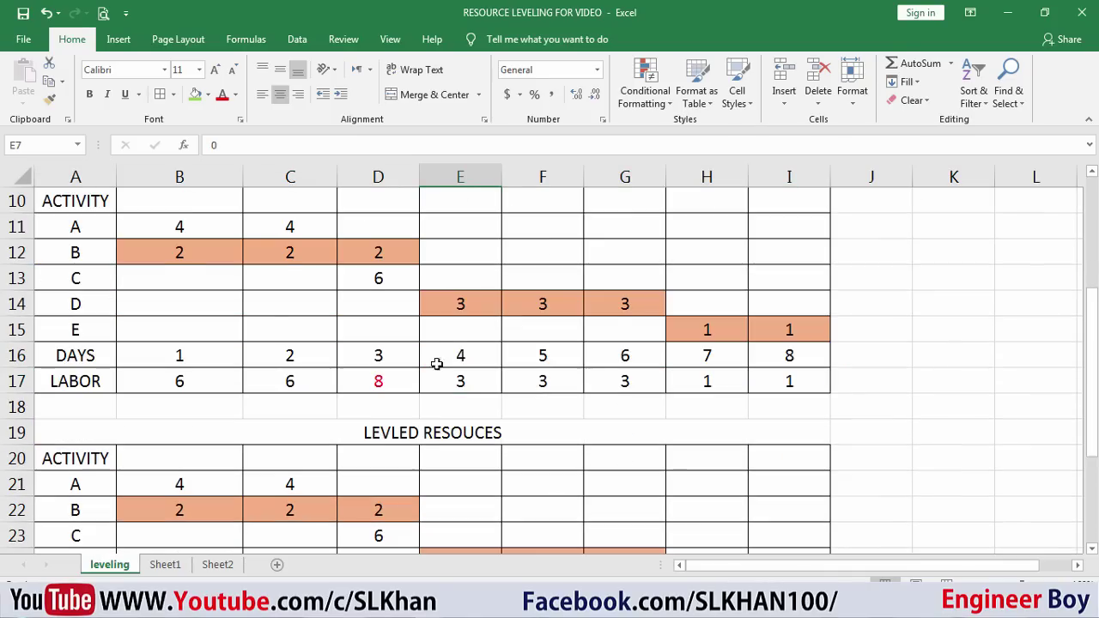
# Check the total floats of activities A and C, and examine both activities' allocations in the copied table to decide which can be shifted.
pyautogui.scroll(3, 289, 345)
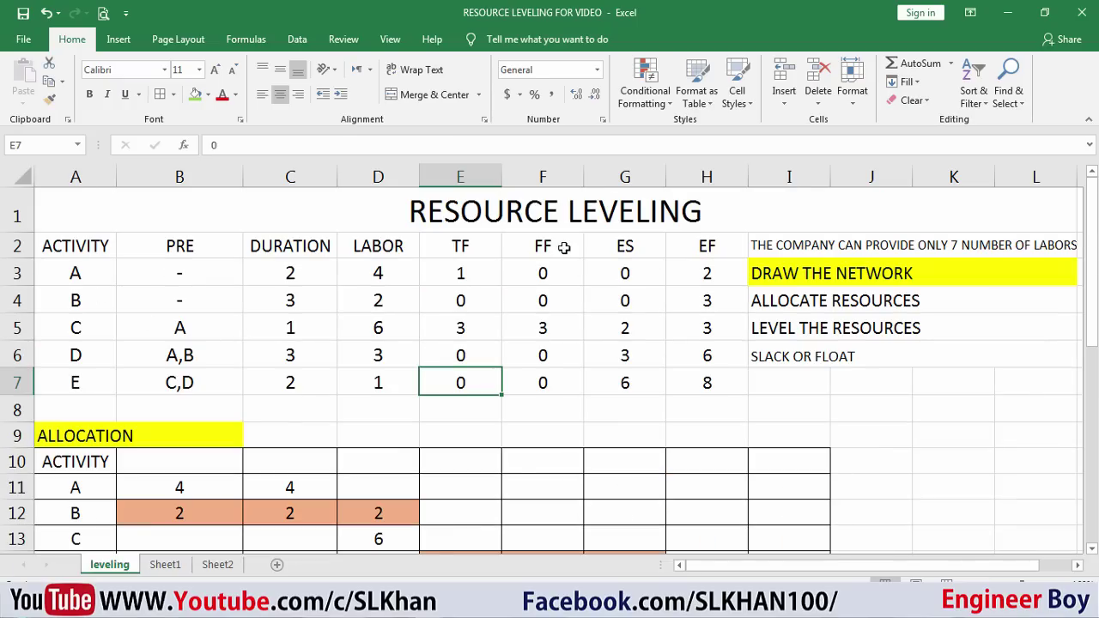
pyautogui.click(469, 271)
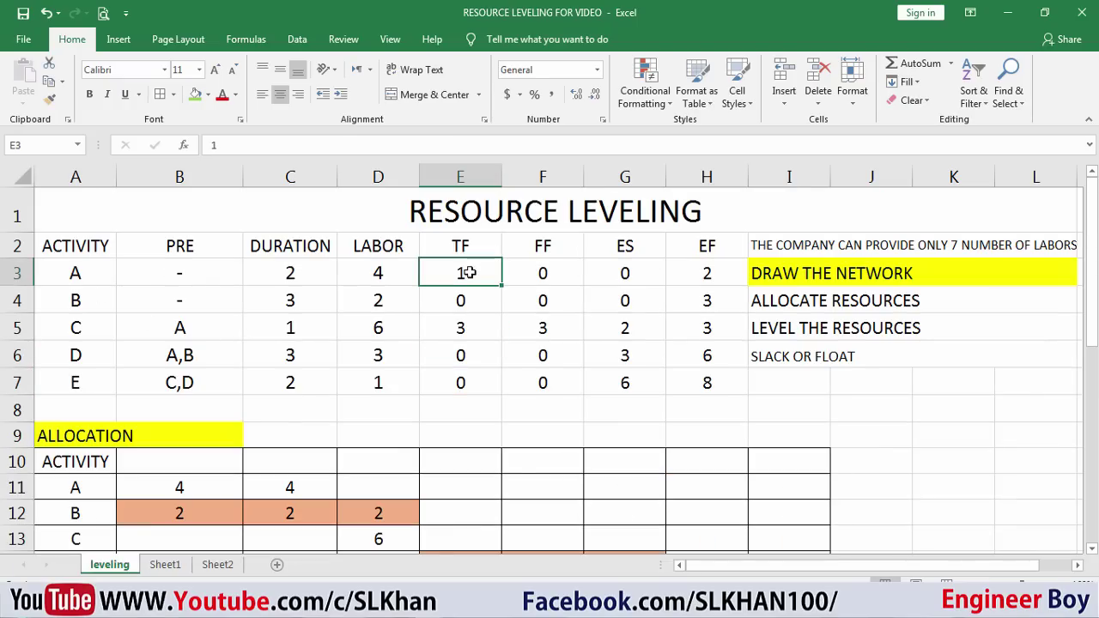
pyautogui.click(458, 327)
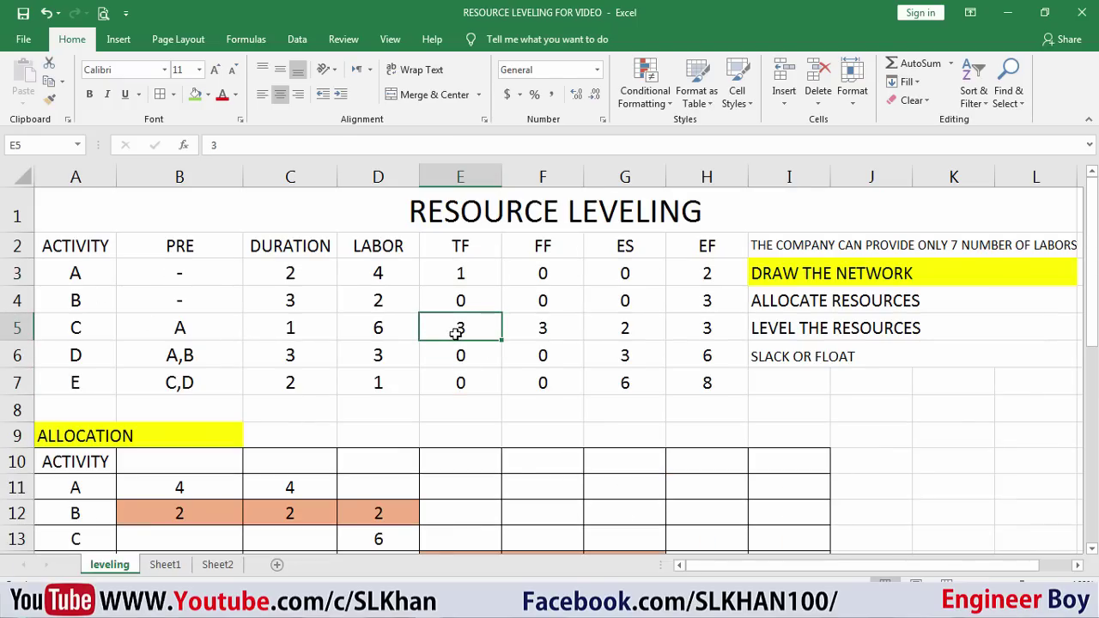
pyautogui.scroll(-4, 459, 343)
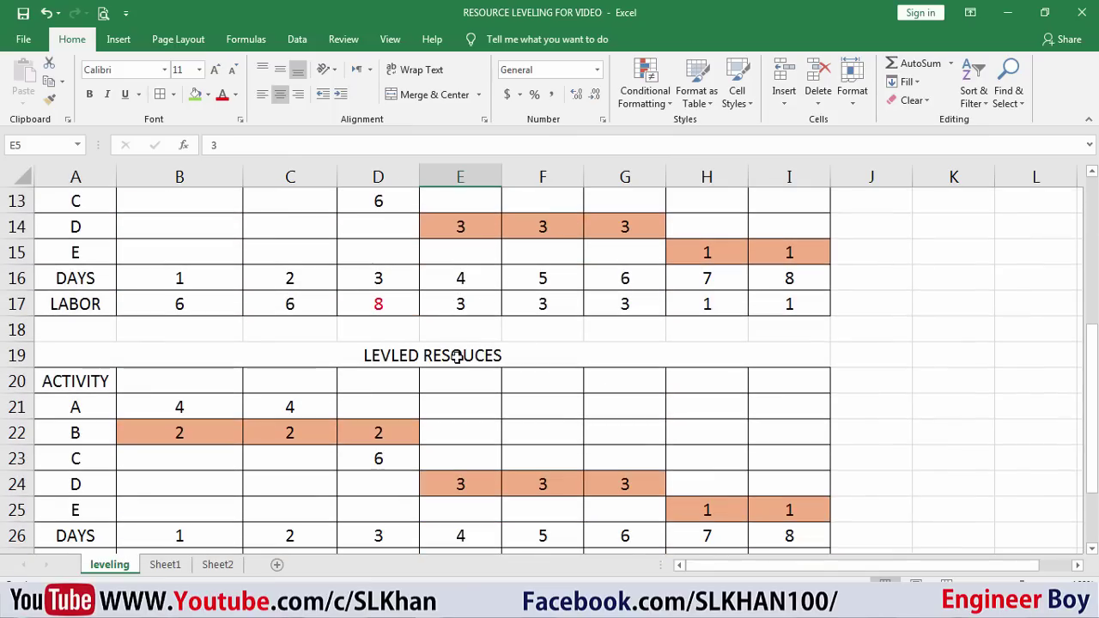
pyautogui.scroll(-1, 457, 356)
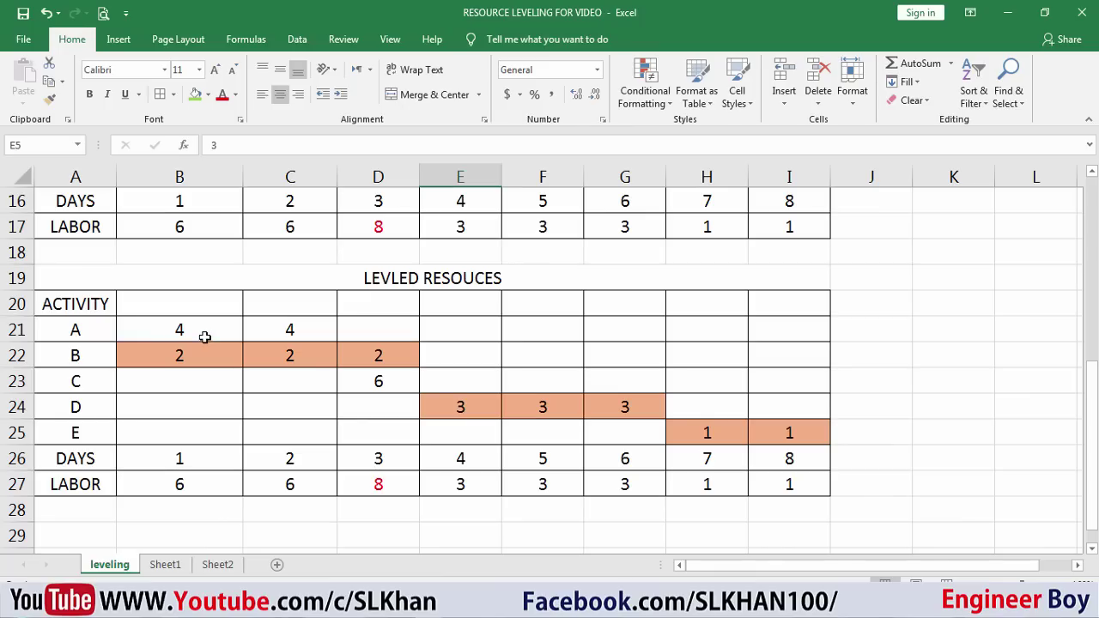
pyautogui.click(204, 338)
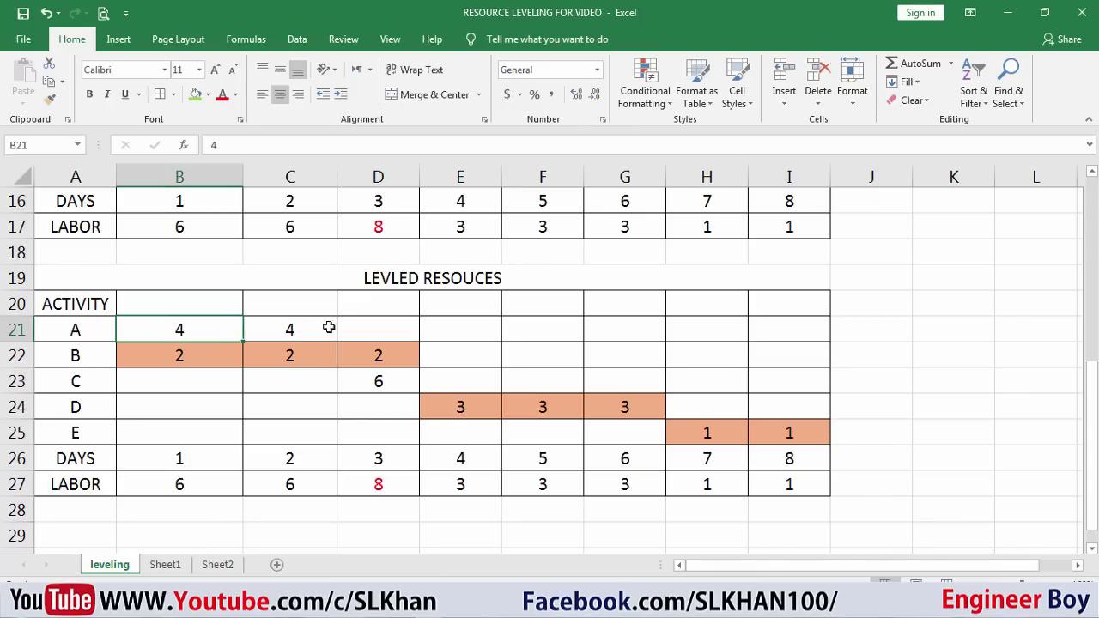
pyautogui.click(286, 335)
pyautogui.click(680, 335)
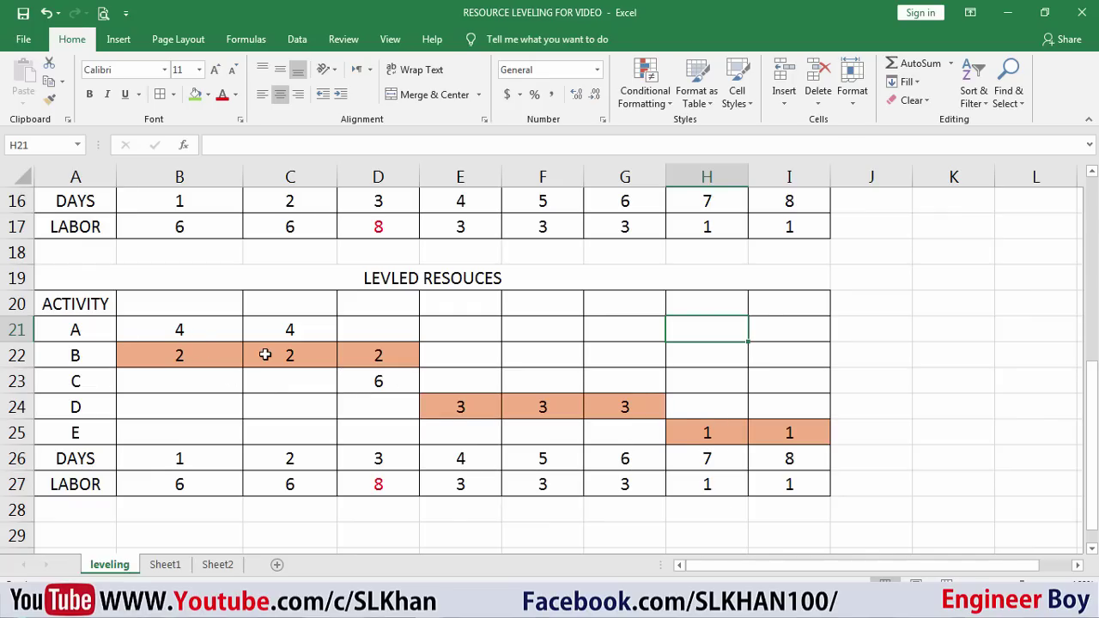
pyautogui.scroll(3, 265, 355)
pyautogui.scroll(-4, 265, 355)
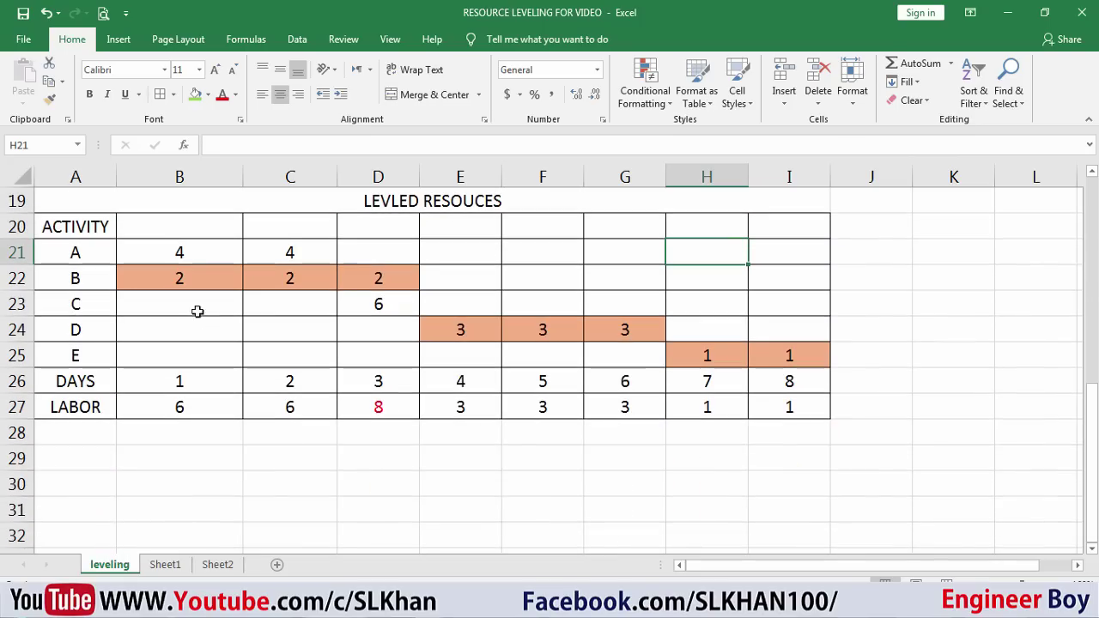
pyautogui.click(178, 252)
pyautogui.click(89, 307)
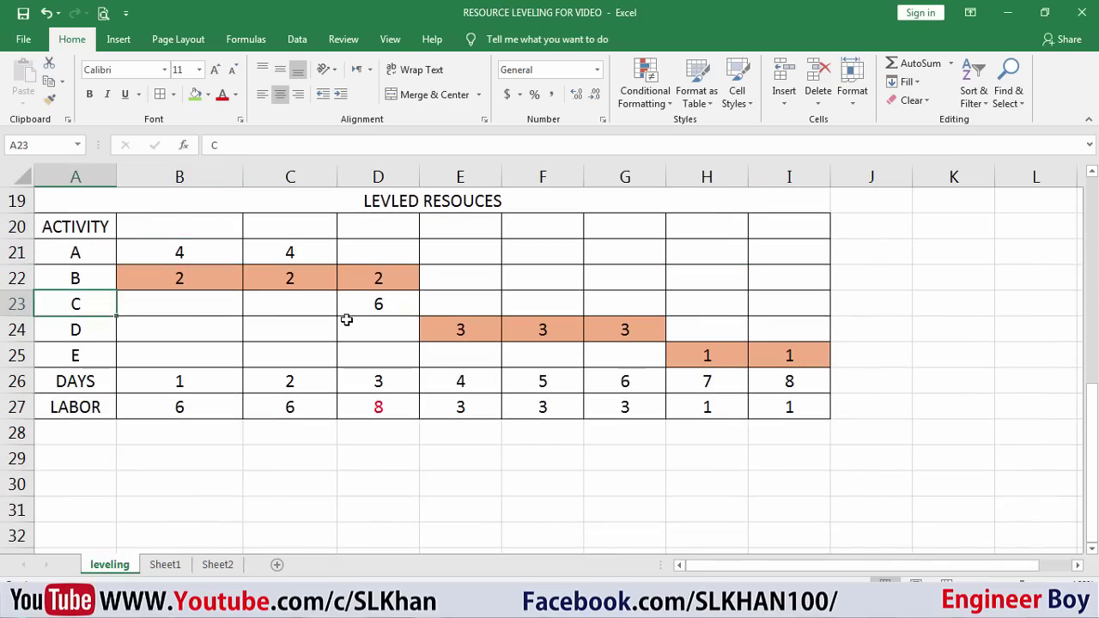
# Review activity C's row in the top data table and fill its free float cell F5 with green.
pyautogui.click(376, 309)
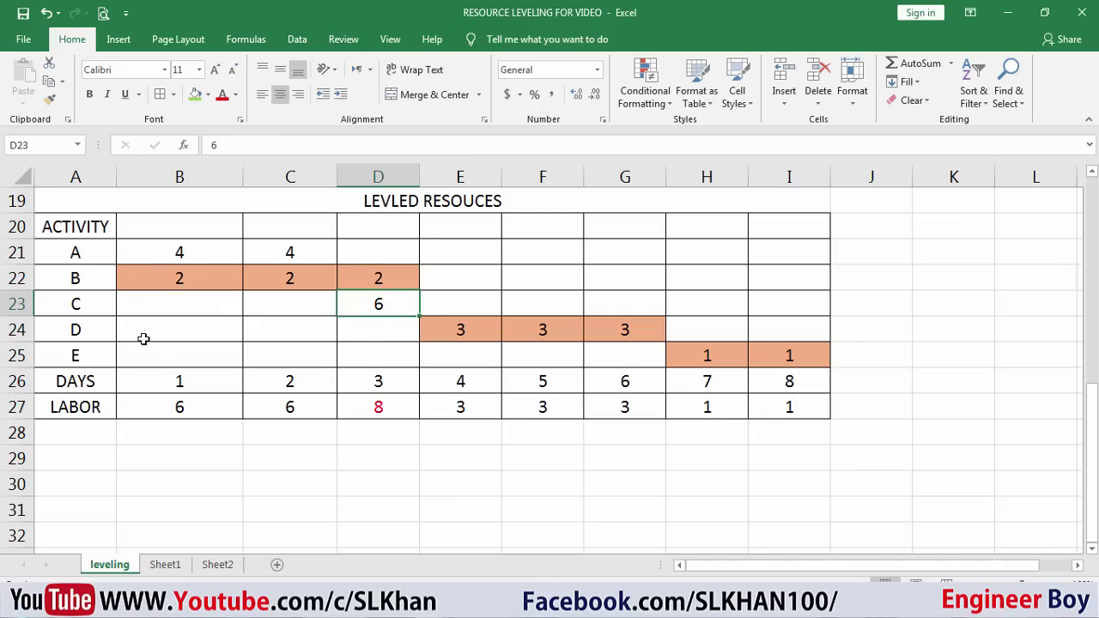
pyautogui.scroll(6, 544, 405)
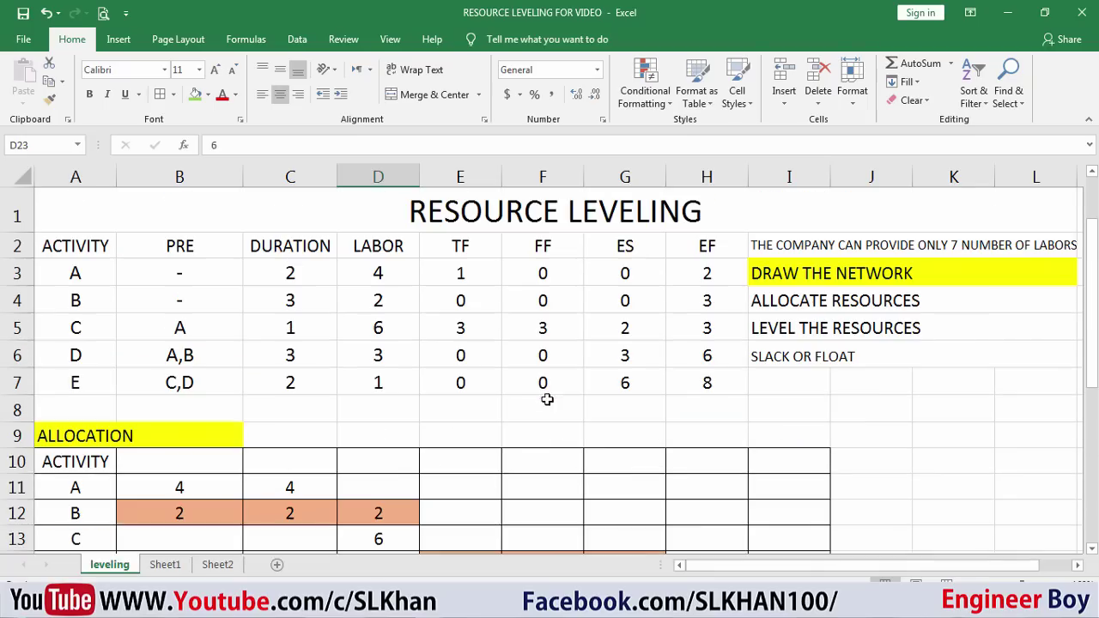
pyautogui.click(12, 324)
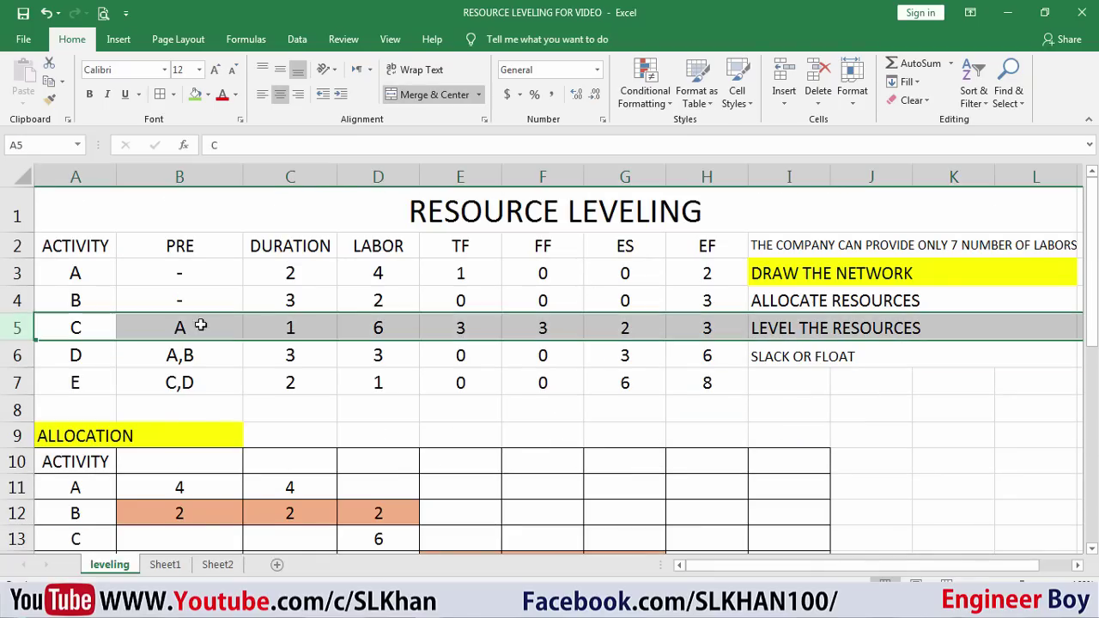
pyautogui.click(554, 326)
pyautogui.click(195, 94)
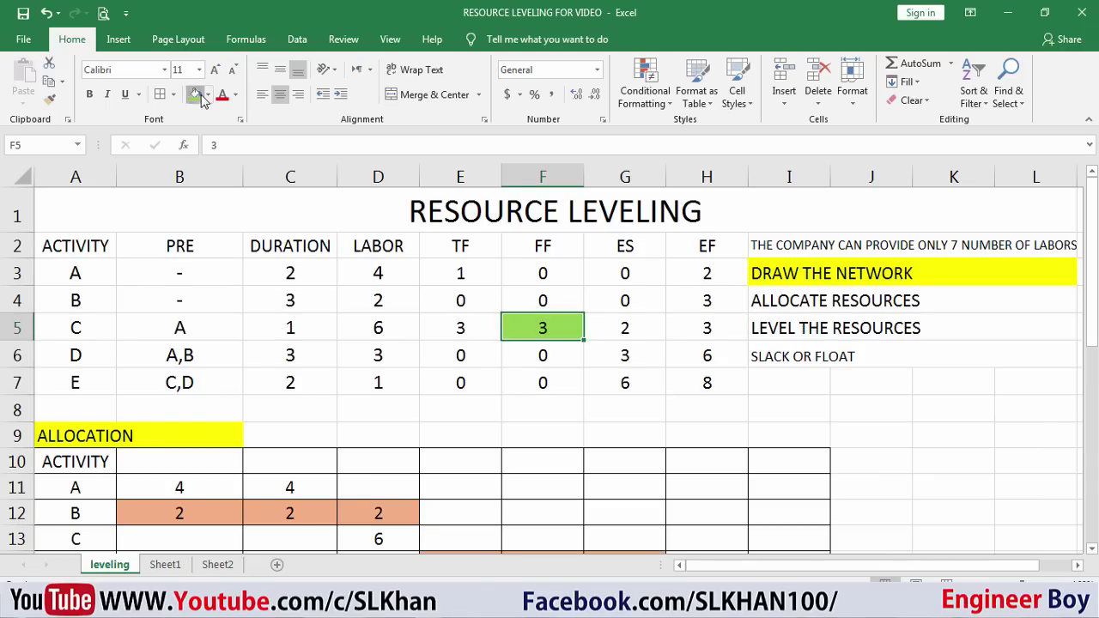
pyautogui.click(581, 411)
pyautogui.click(544, 323)
# Mark activity C's free float days 4, 5 and 6 in the leveled table with X in E23, F23 and G23.
pyautogui.scroll(-6, 512, 322)
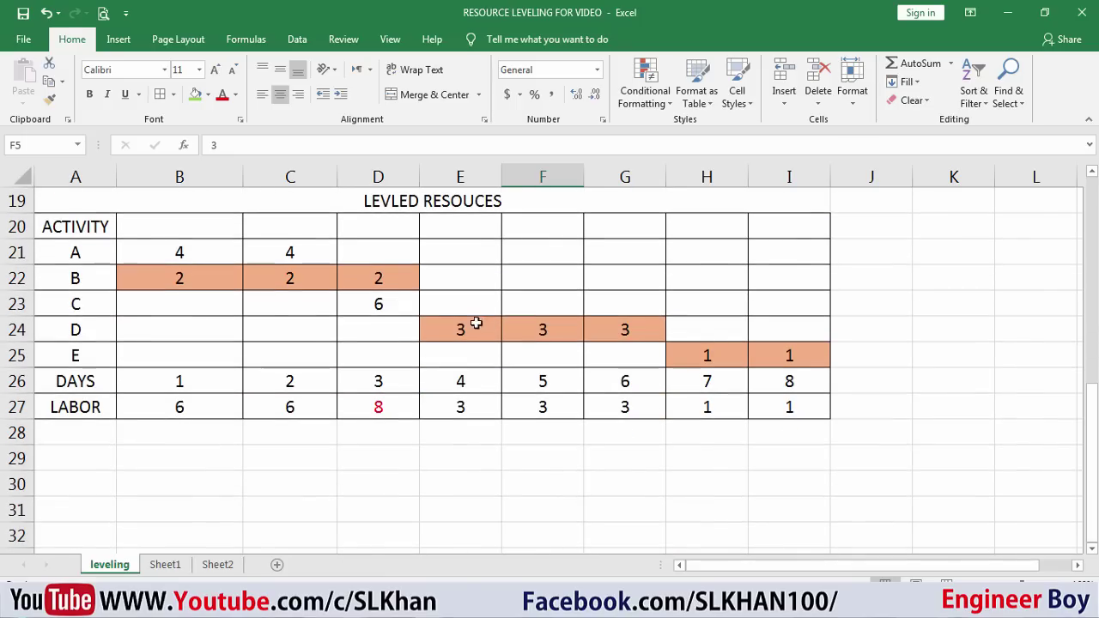
pyautogui.click(389, 305)
pyautogui.click(446, 301)
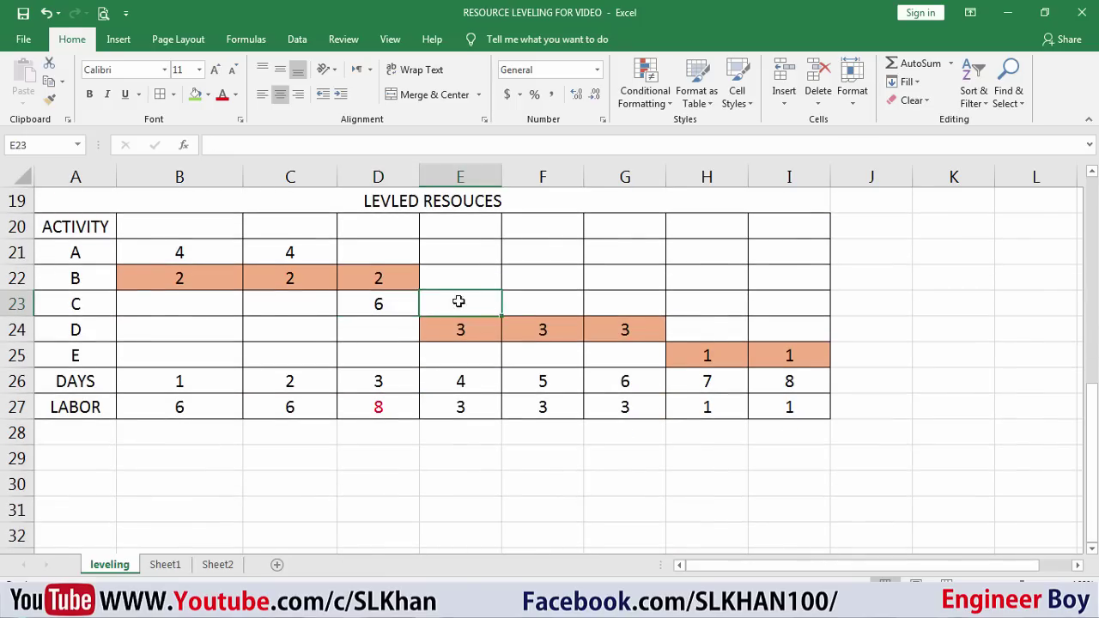
pyautogui.write('X')
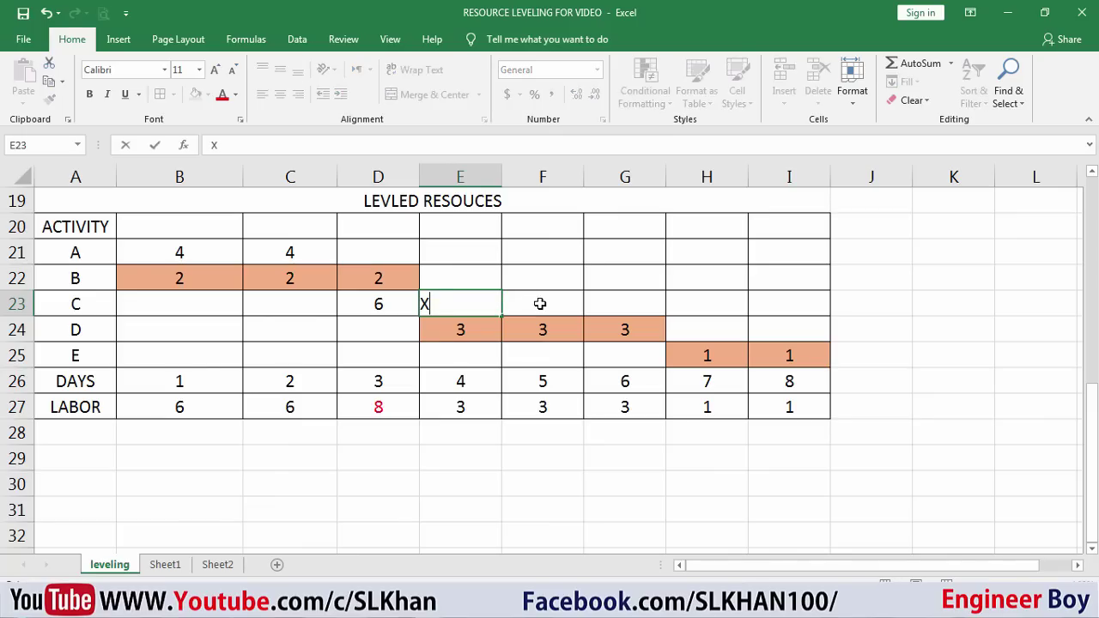
pyautogui.click(549, 305)
pyautogui.write('X')
pyautogui.click(620, 305)
pyautogui.write('X')
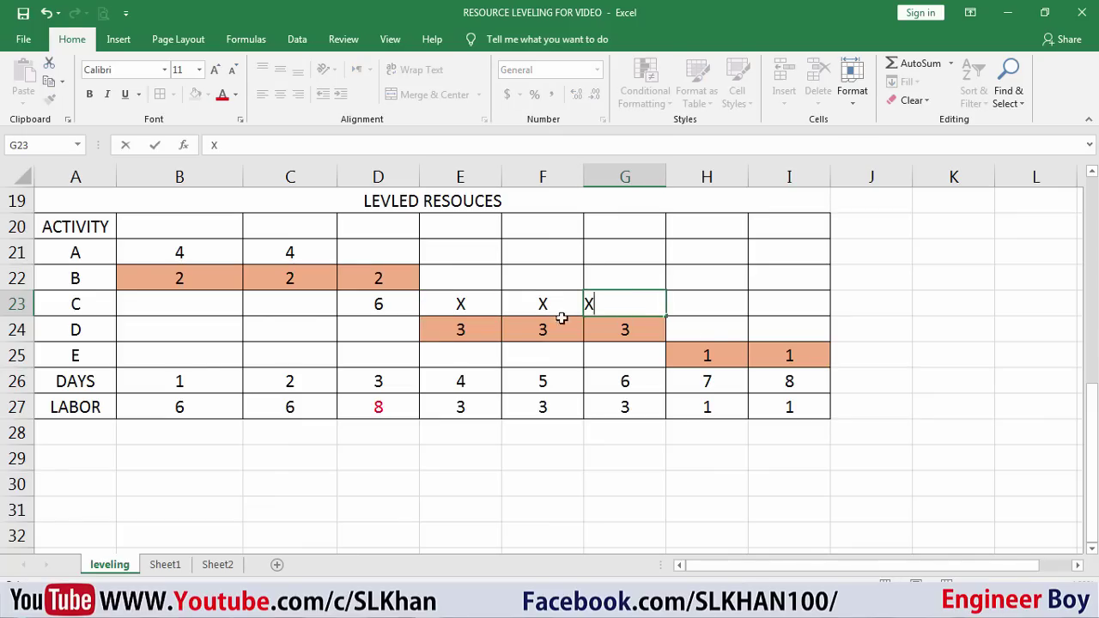
pyautogui.click(721, 352)
# Move activity C's labor allocation of 6 from D23 to day 7 in H23.
pyautogui.click(403, 305)
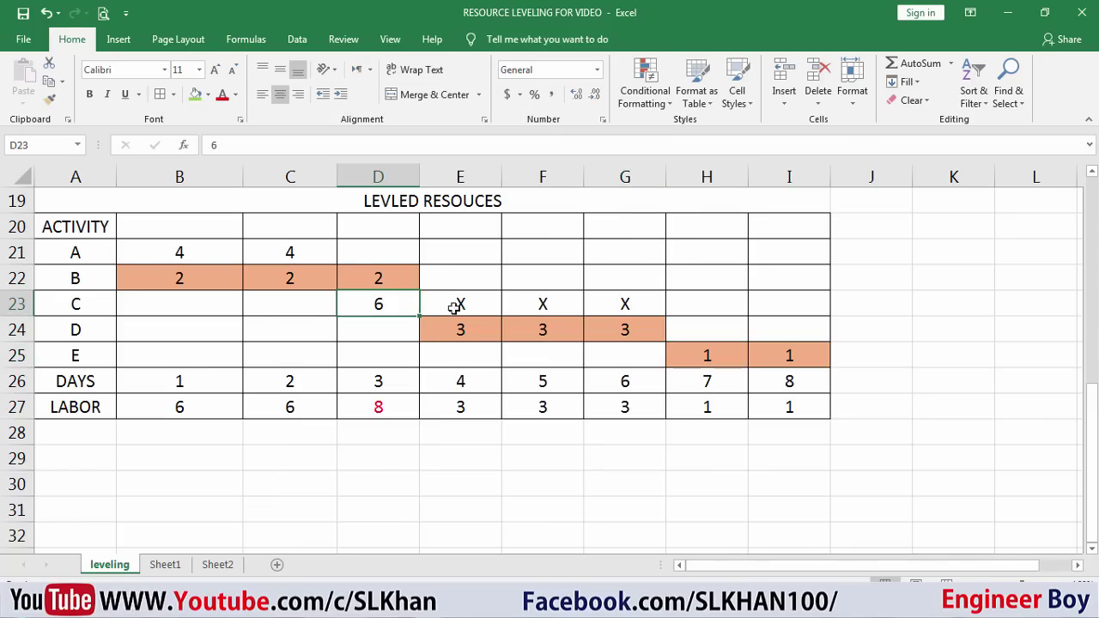
pyautogui.hotkey('ctrl', 'c')
pyautogui.click(695, 305)
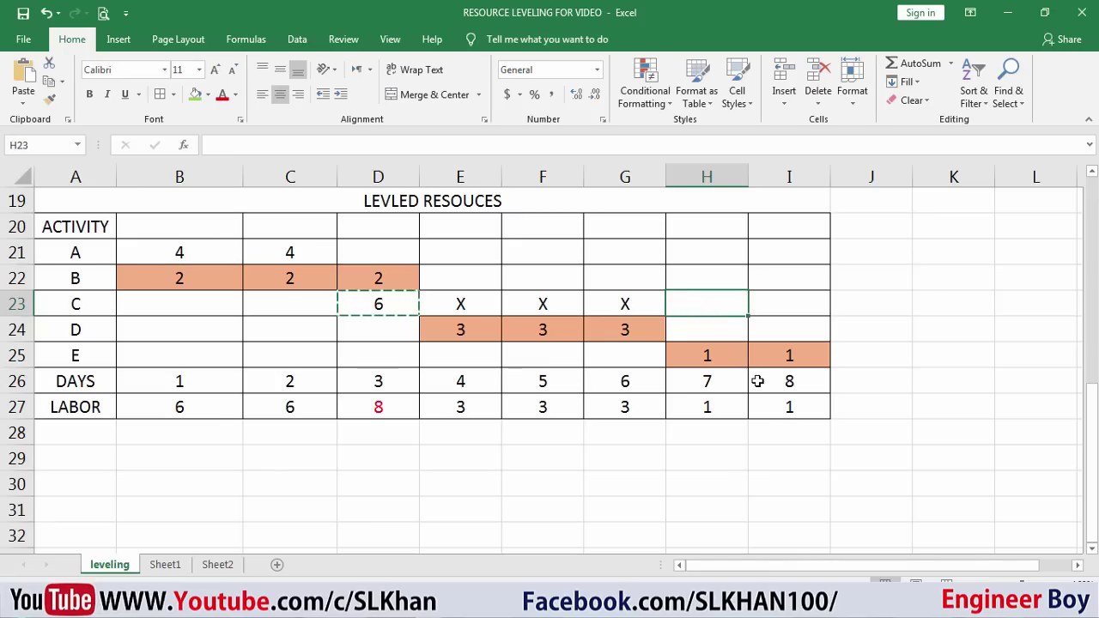
pyautogui.press('Return')
pyautogui.click(921, 341)
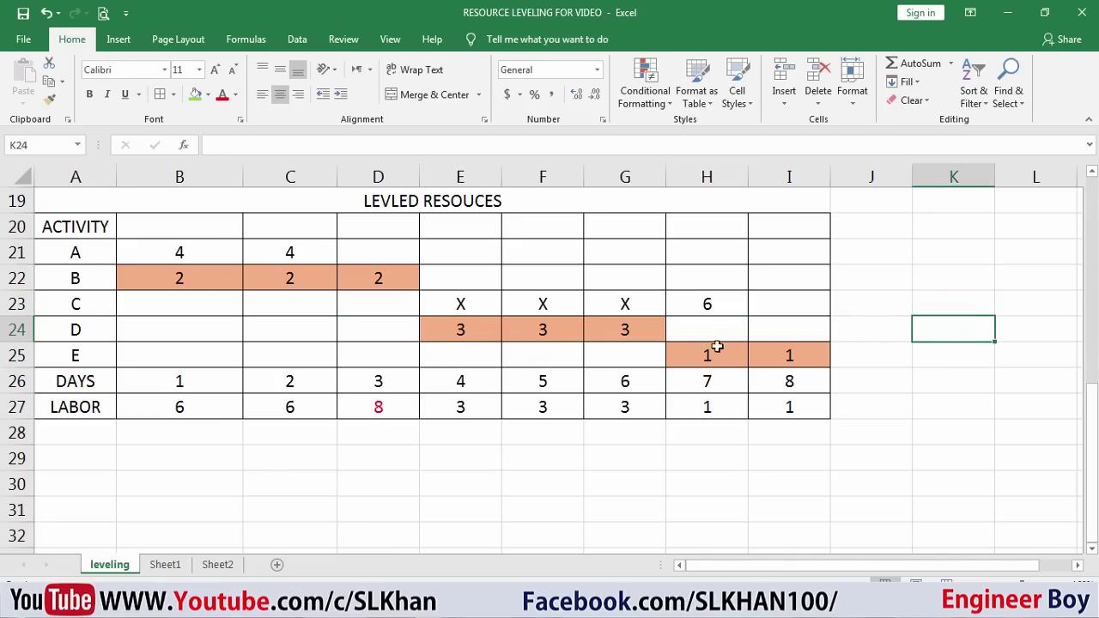
pyautogui.click(713, 307)
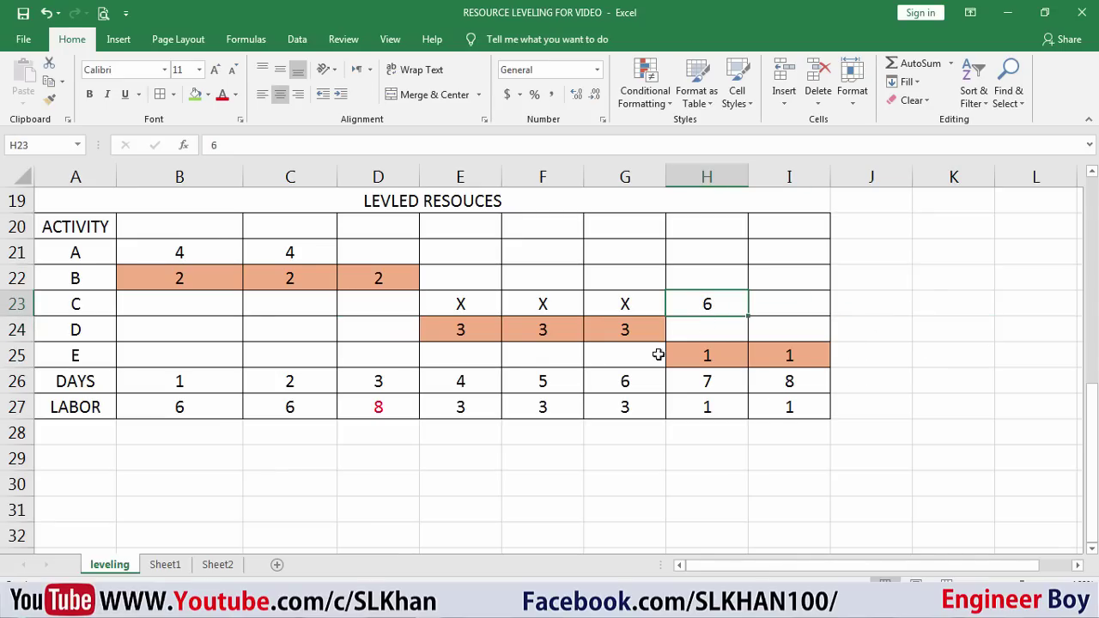
# Clear the leveled table's labor totals B27:I27 and enter 6, 6 and 2 for days 1 to 3.
pyautogui.moveTo(754, 403); pyautogui.dragTo(218, 414)
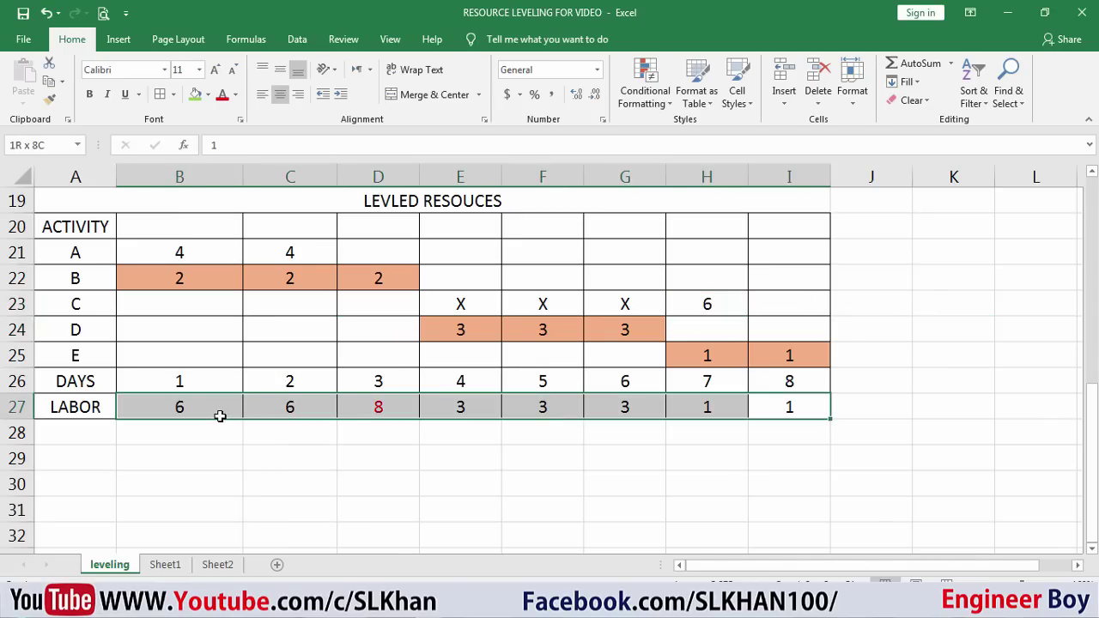
pyautogui.press('Delete')
pyautogui.click(191, 406)
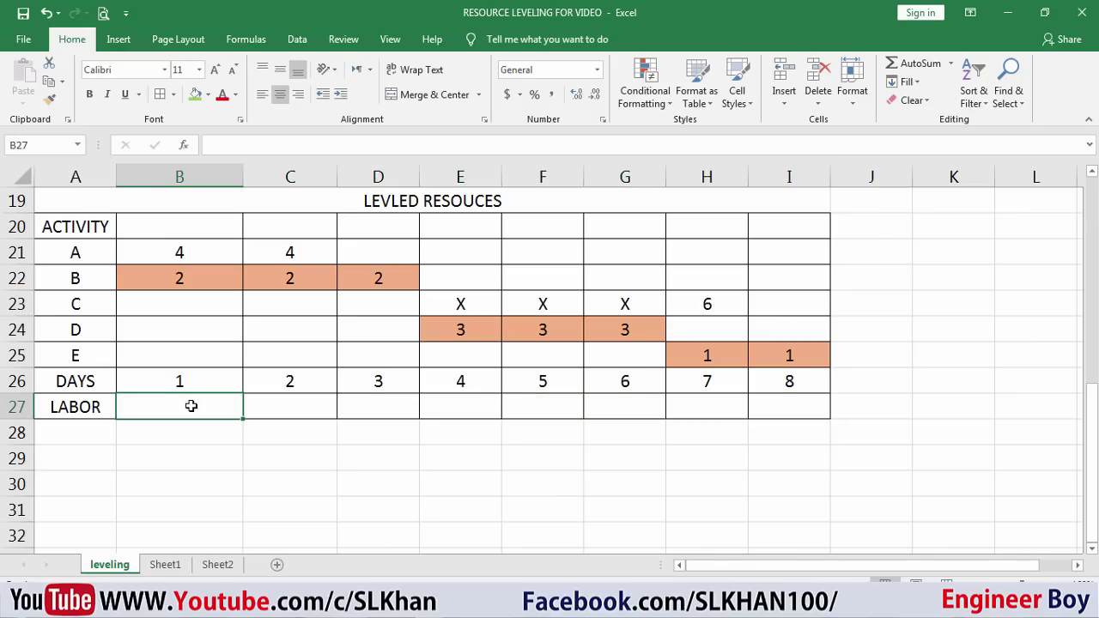
pyautogui.write('6')
pyautogui.click(283, 410)
pyautogui.write('6')
pyautogui.click(387, 408)
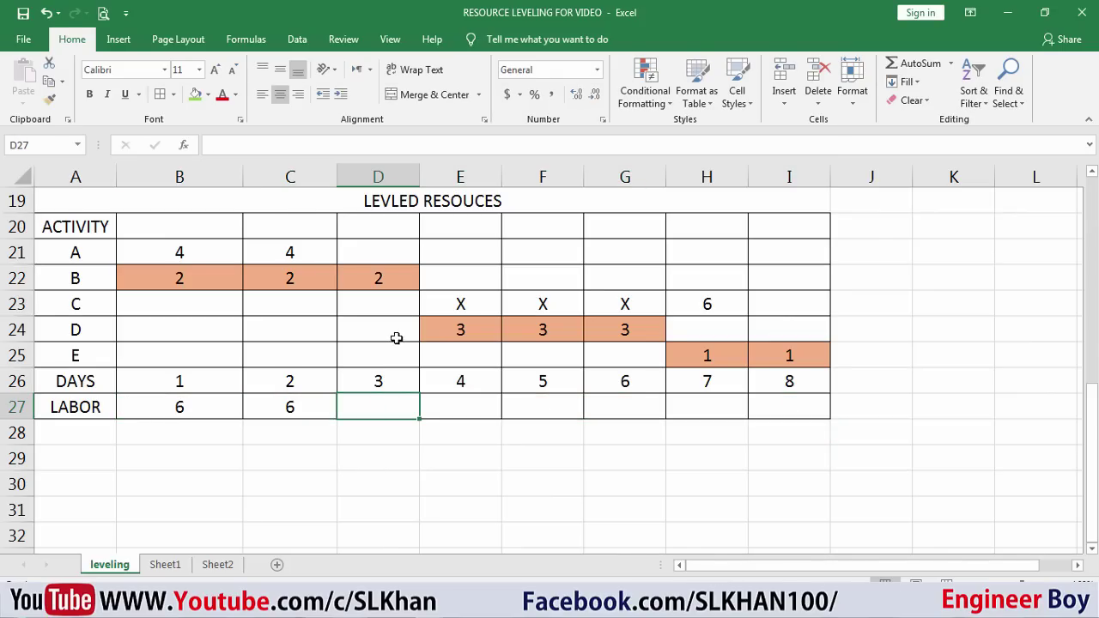
pyautogui.write('2')
pyautogui.click(424, 457)
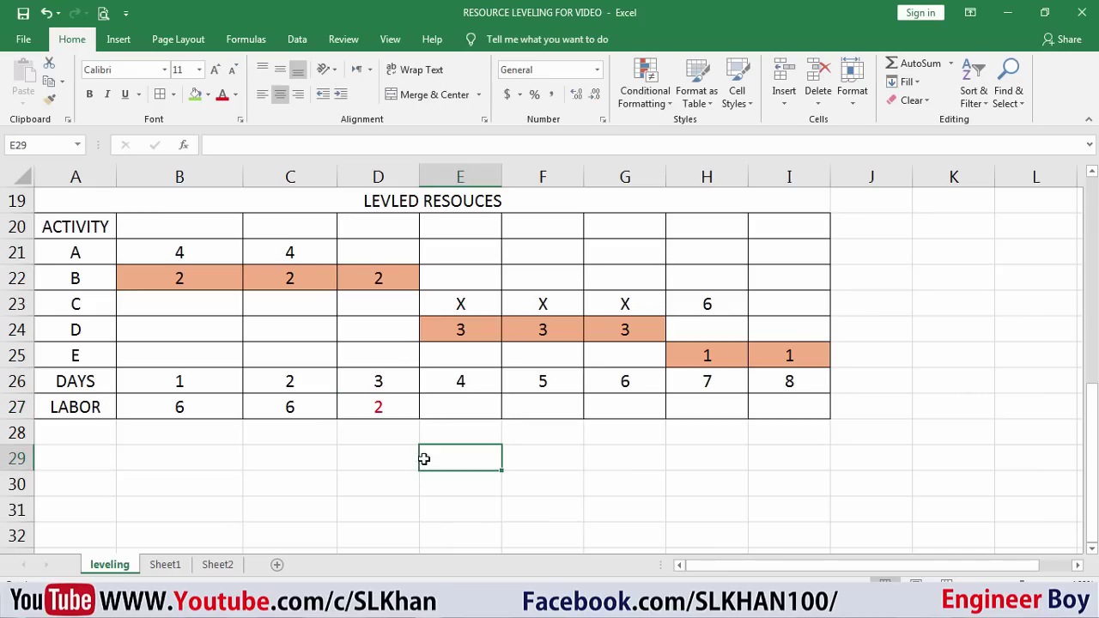
# Enter a labor total of 3 for each of days 4, 5 and 6 in E27:G27.
pyautogui.click(389, 411)
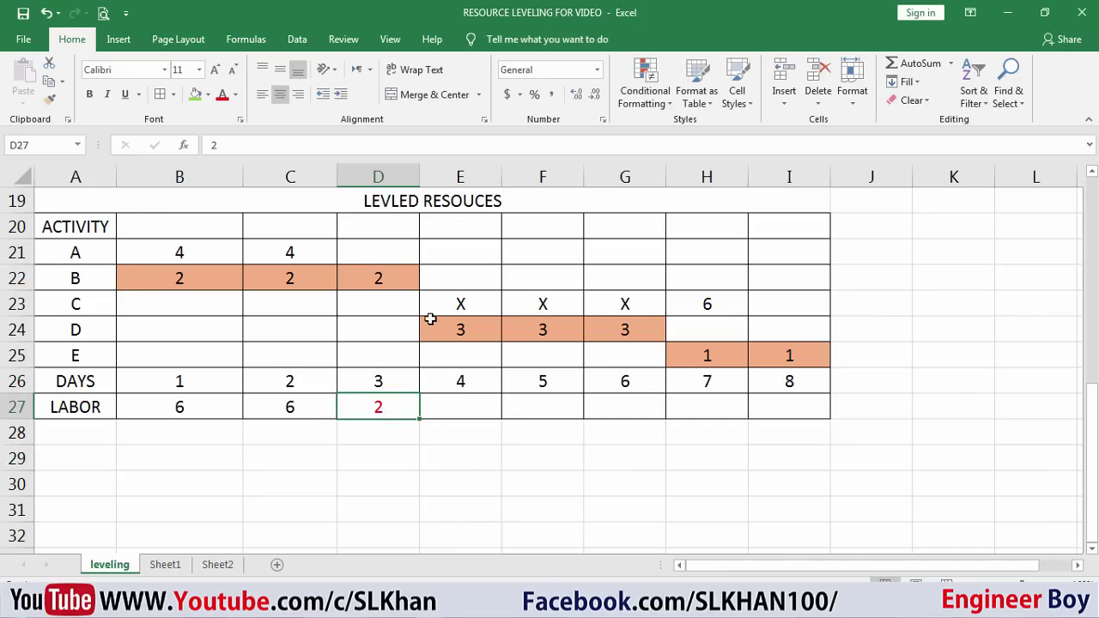
pyautogui.click(465, 330)
pyautogui.click(467, 404)
pyautogui.doubleClick(466, 404)
pyautogui.write('3')
pyautogui.click(541, 405)
pyautogui.write('3')
pyautogui.click(643, 402)
pyautogui.write('3')
# Enter the labor totals 7 for day 7 in H27 and 1 for day 8 in I27.
pyautogui.click(724, 300)
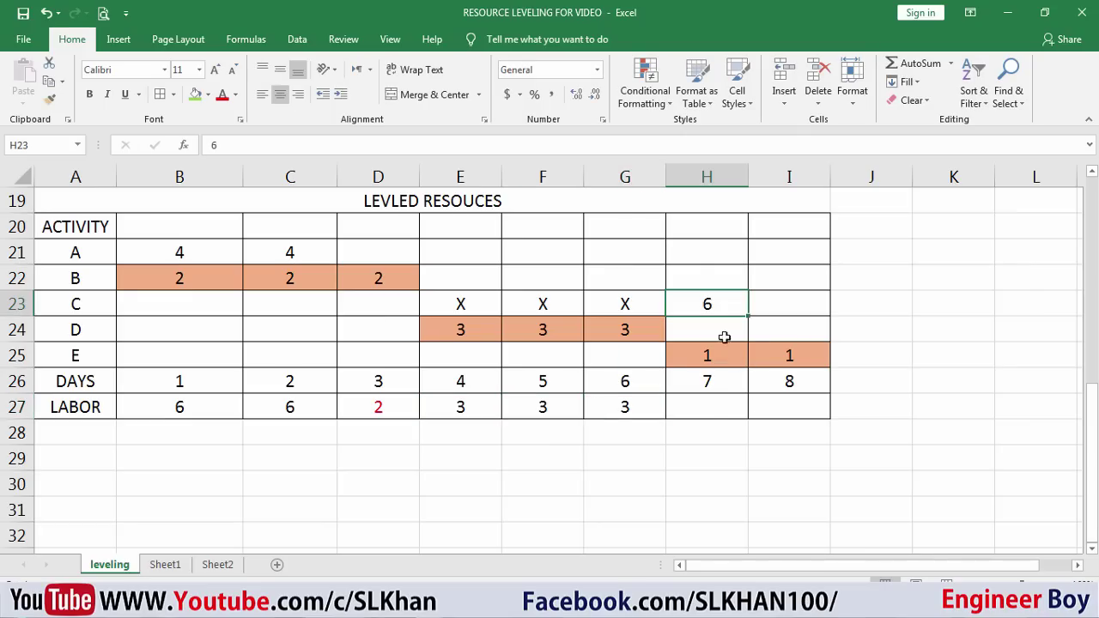
pyautogui.click(716, 410)
pyautogui.write('3')
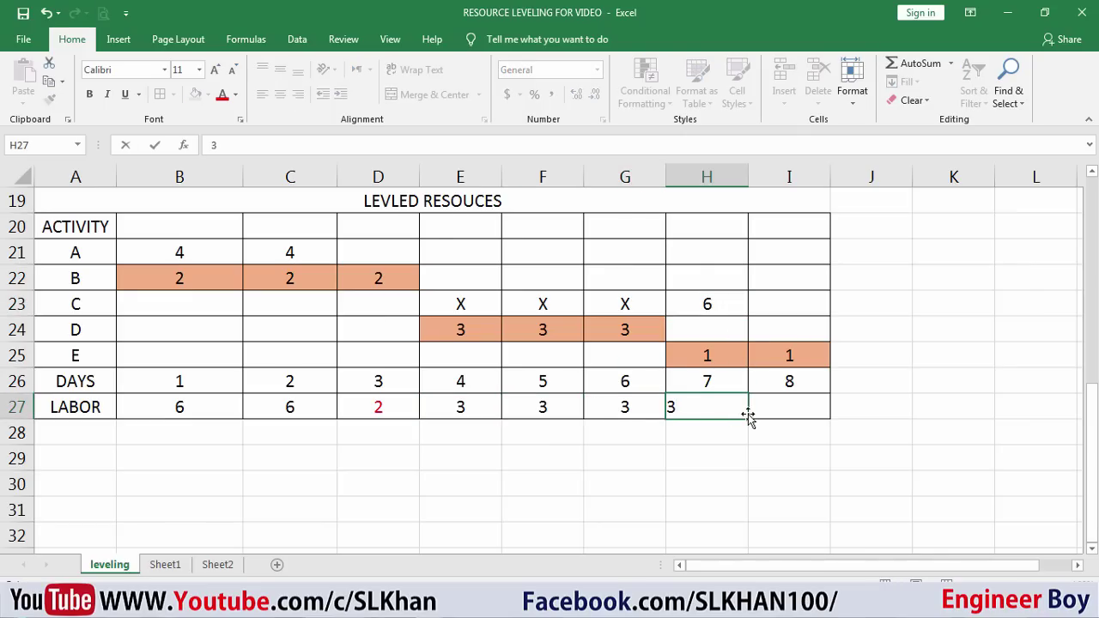
pyautogui.write('7')
pyautogui.click(797, 407)
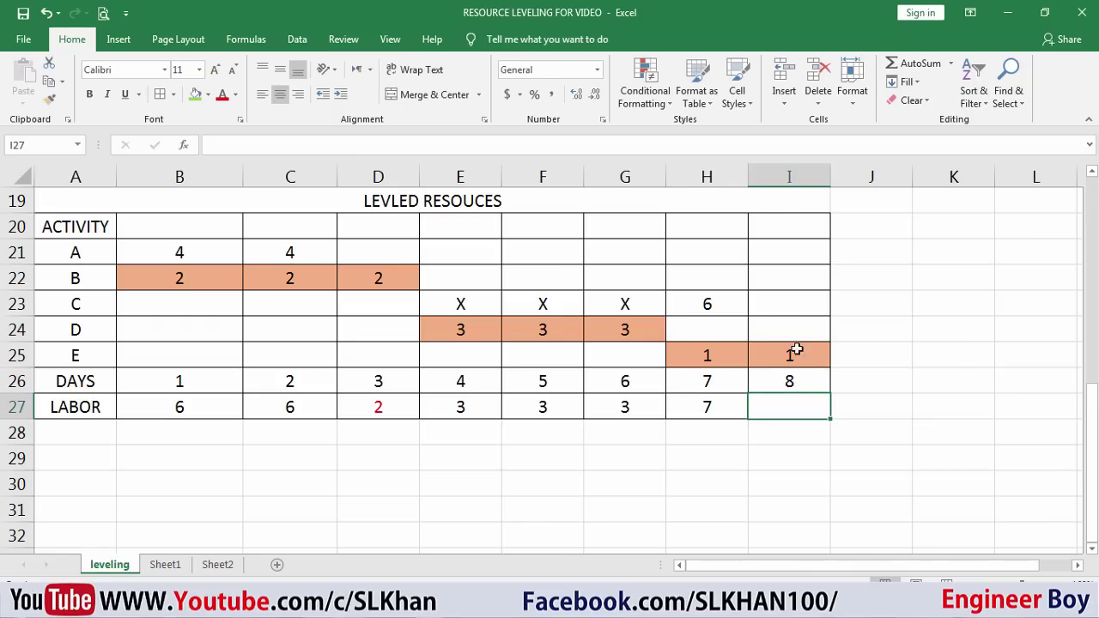
pyautogui.write('1')
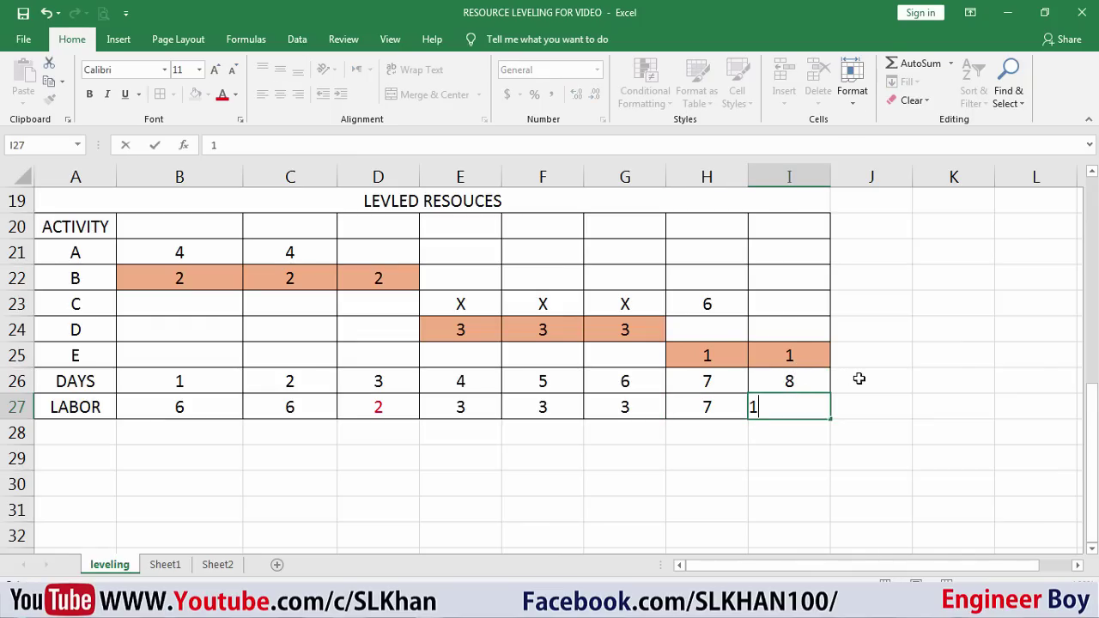
pyautogui.click(872, 382)
# Fill the leveled table's LABOR row A27:I27 with green.
pyautogui.click(780, 403)
pyautogui.moveTo(754, 401); pyautogui.dragTo(89, 410)
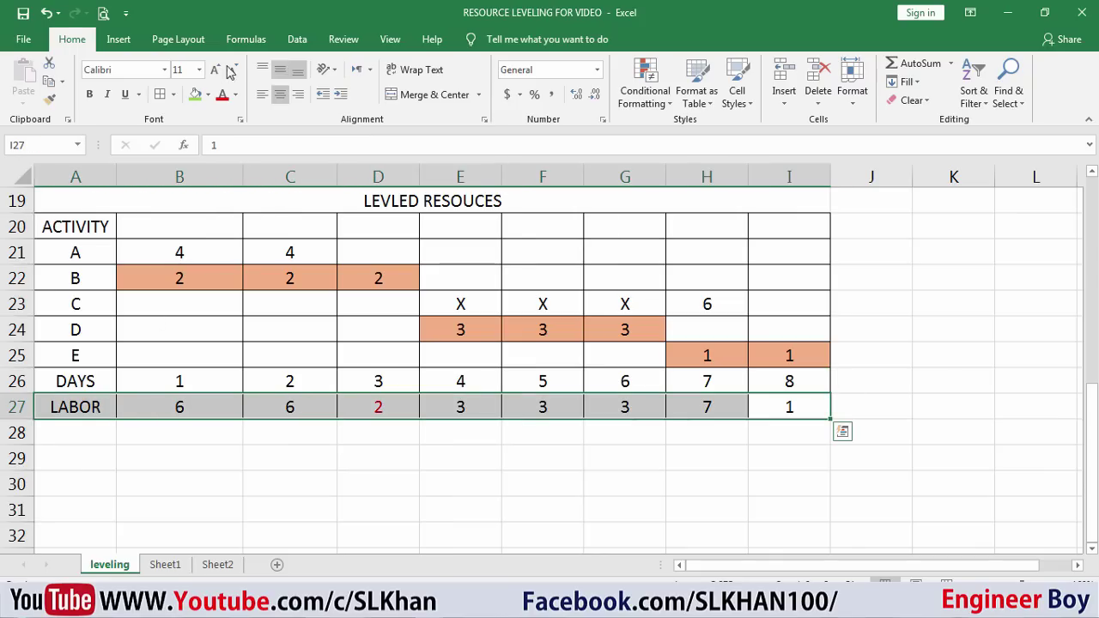
pyautogui.click(194, 95)
pyautogui.click(302, 463)
pyautogui.scroll(2, 679, 441)
pyautogui.scroll(-2, 675, 441)
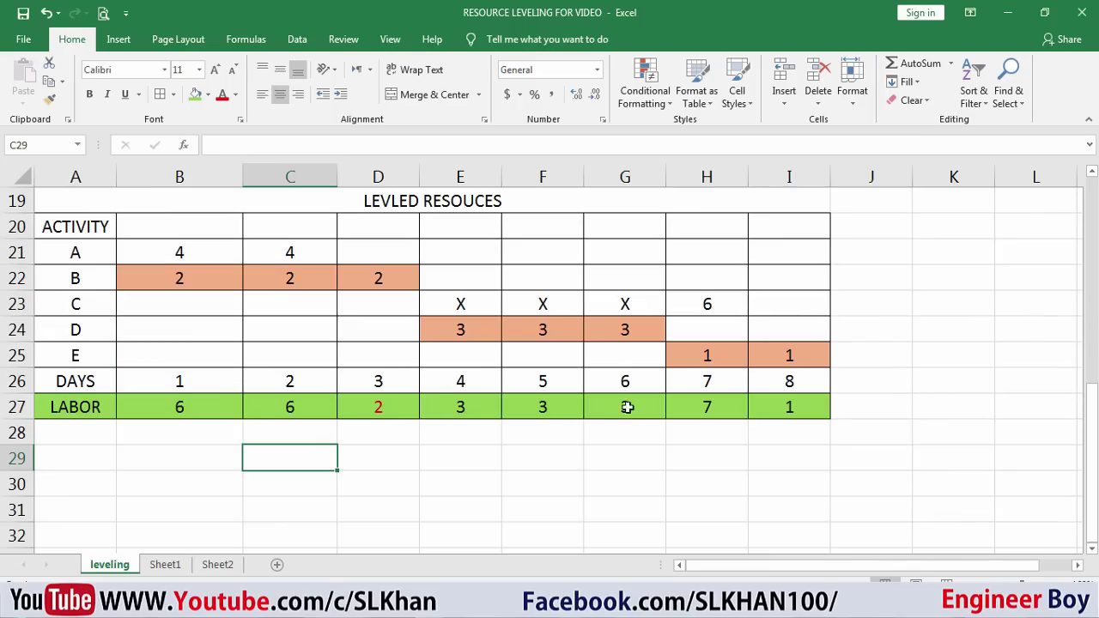
# Compare the leveled daily labor totals in B27:I27 with the company's daily labor limit stated in I2.
pyautogui.moveTo(775, 410); pyautogui.dragTo(228, 412)
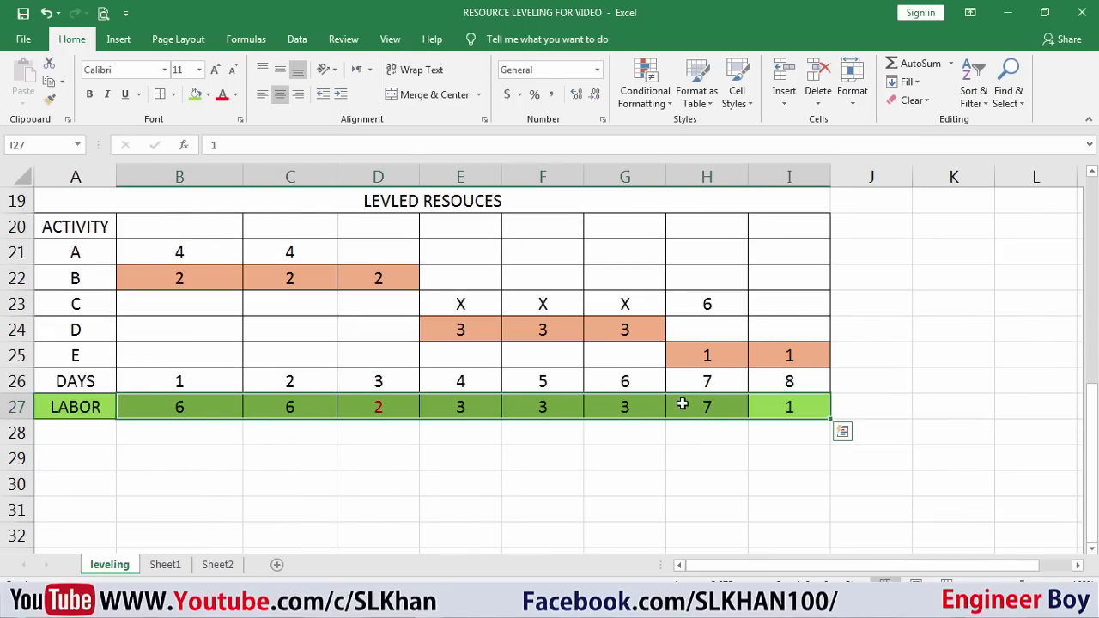
pyautogui.scroll(6, 963, 405)
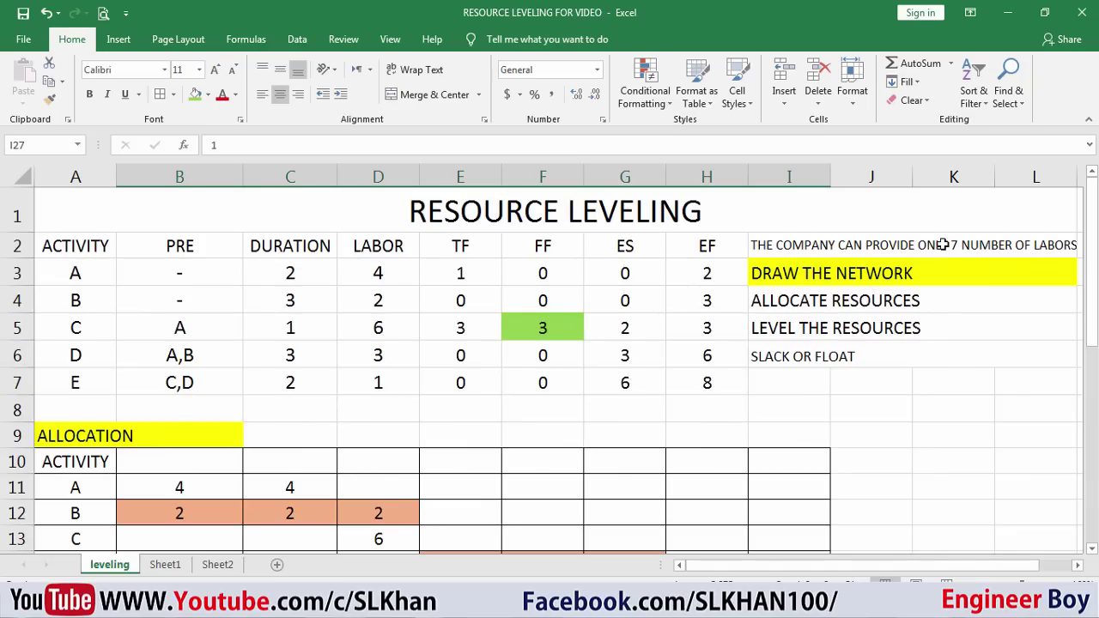
pyautogui.click(937, 247)
pyautogui.scroll(-1, 873, 318)
pyautogui.scroll(-6, 874, 318)
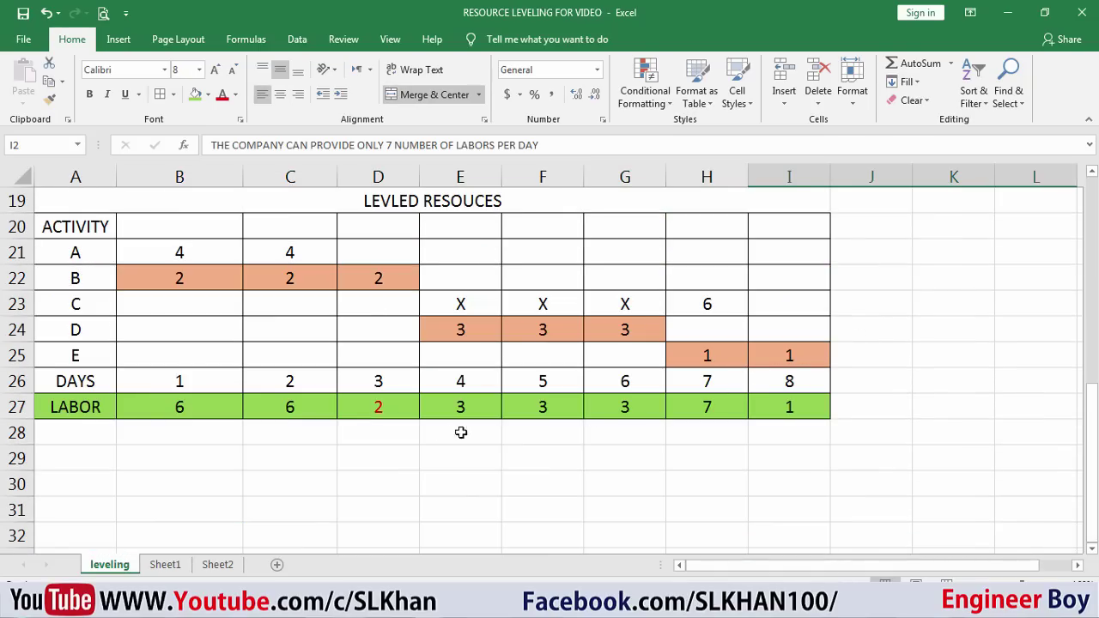
# Insert a 2-D clustered column chart from the leveled DAYS and LABOR rows A26:I27.
pyautogui.moveTo(98, 383); pyautogui.dragTo(778, 407)
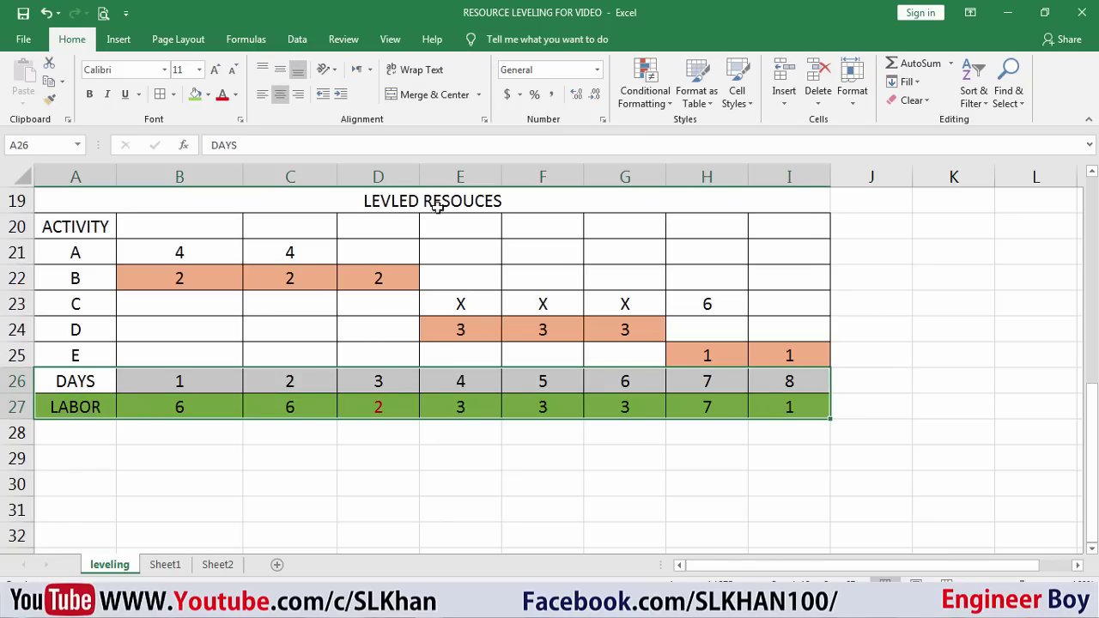
pyautogui.click(177, 40)
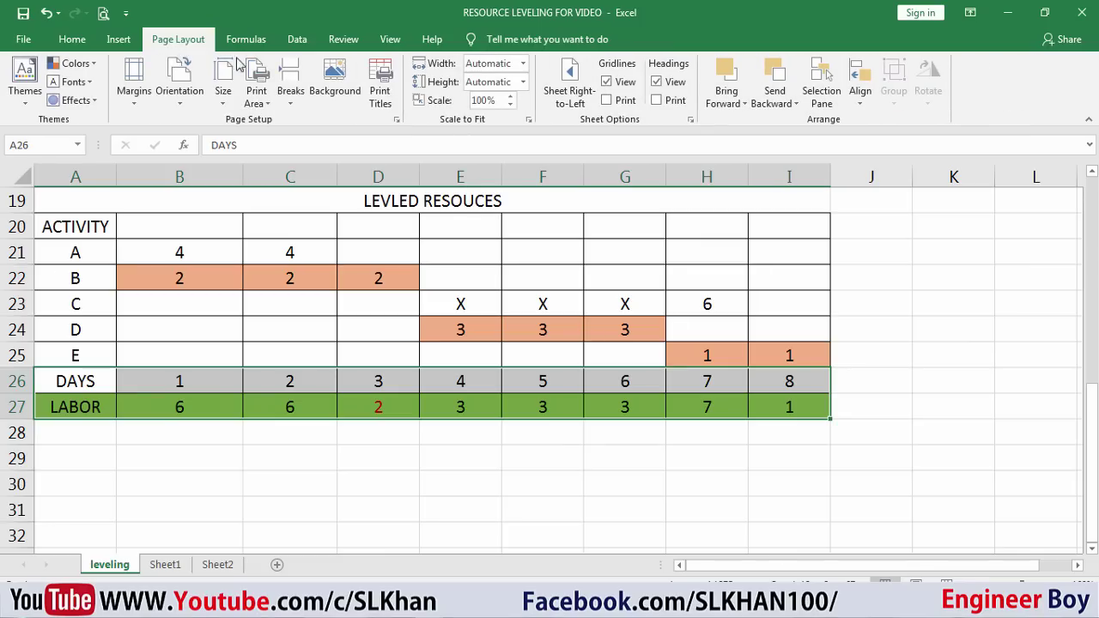
pyautogui.click(117, 43)
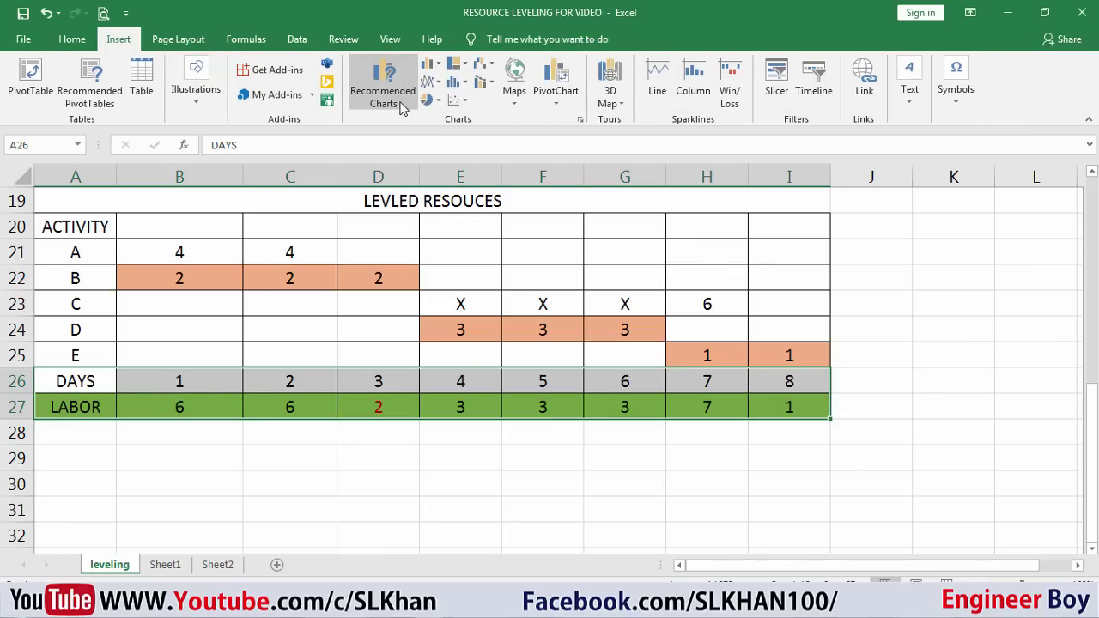
pyautogui.click(432, 63)
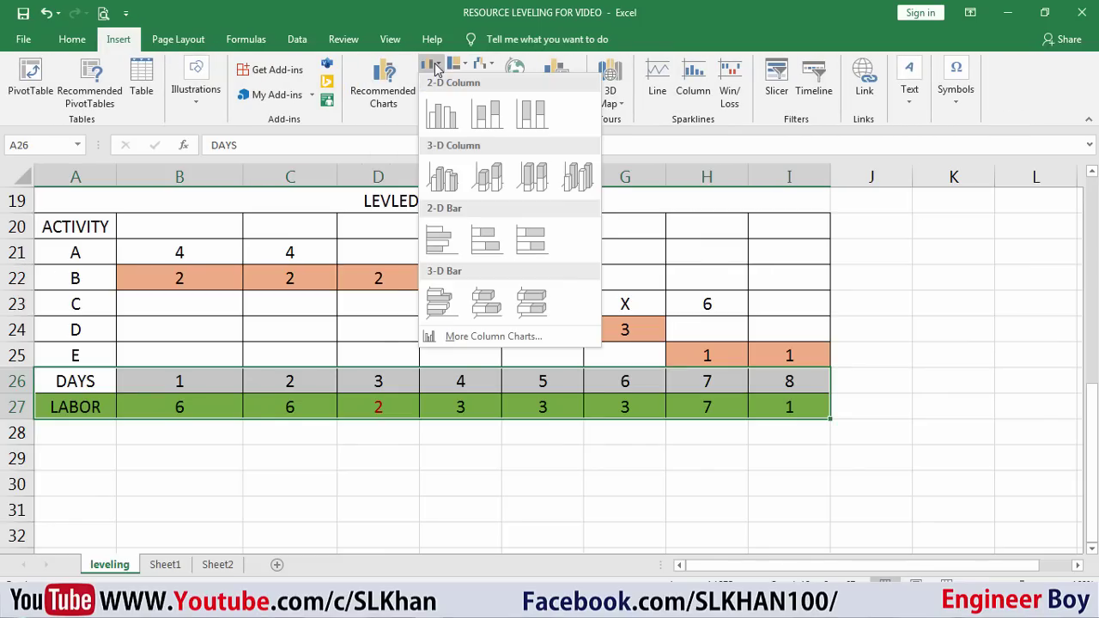
pyautogui.click(444, 114)
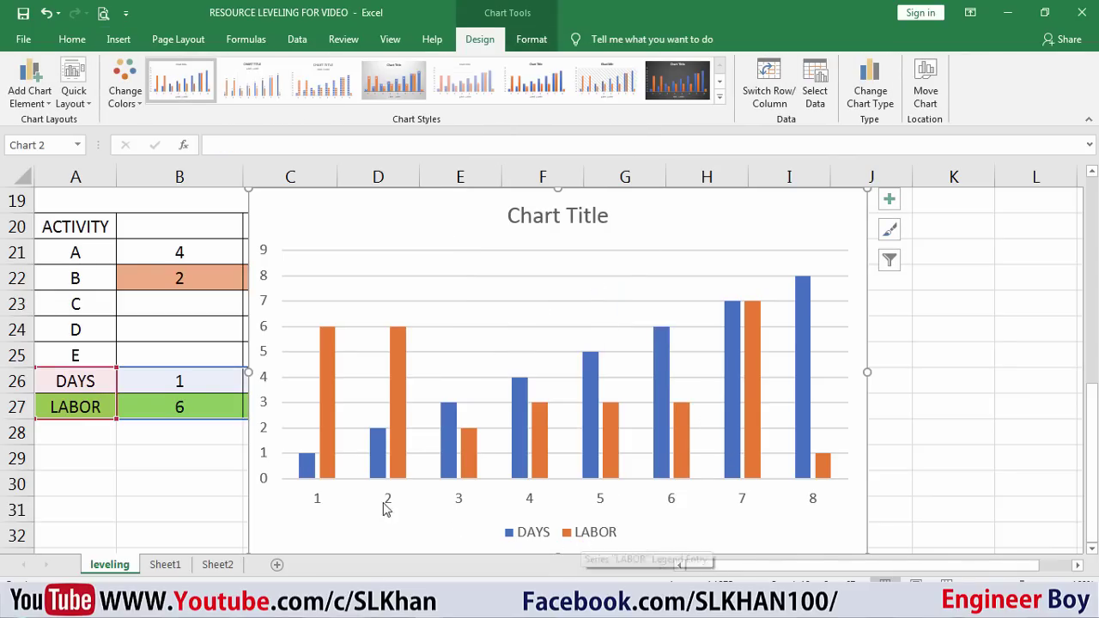
pyautogui.click(961, 303)
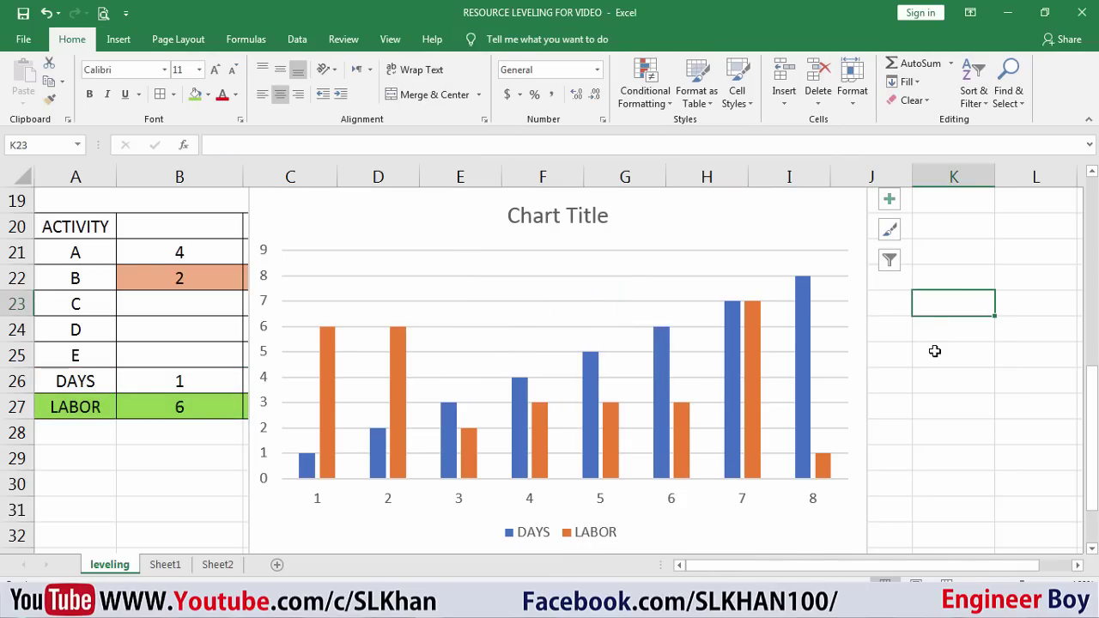
# Select the new column chart and delete it from the sheet.
pyautogui.click(788, 306)
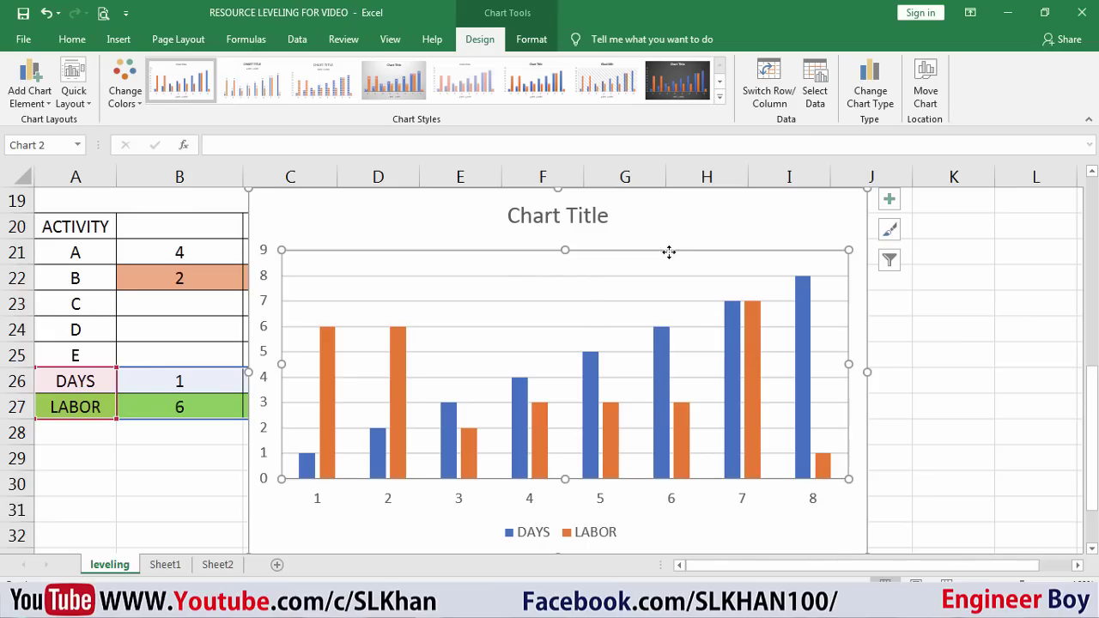
pyautogui.click(748, 216)
pyautogui.scroll(3, 755, 278)
pyautogui.scroll(-2, 675, 373)
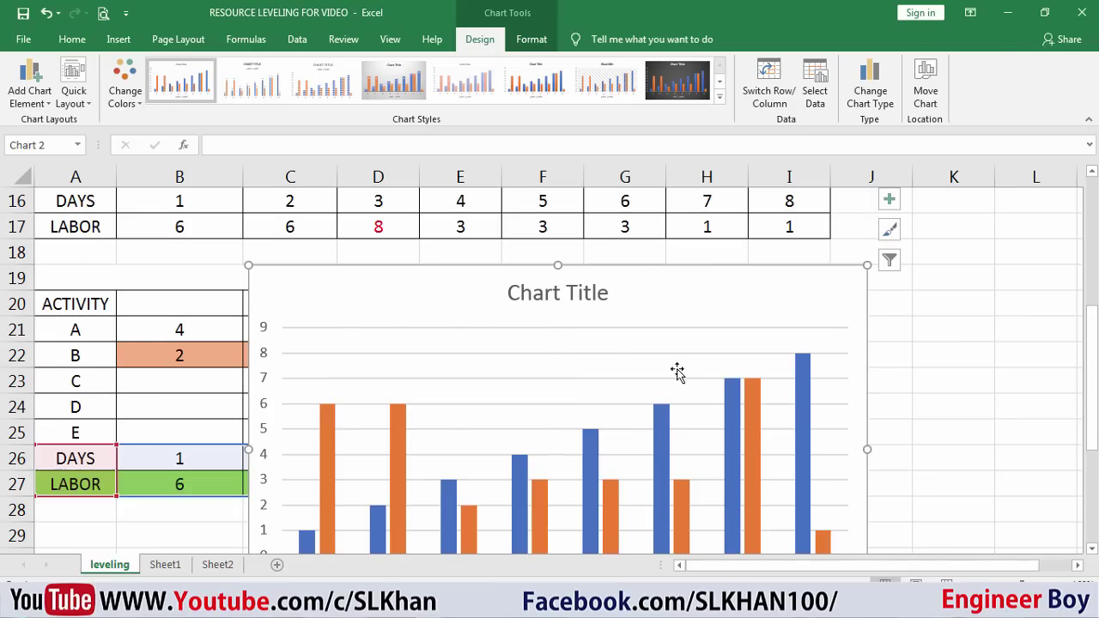
pyautogui.click(940, 361)
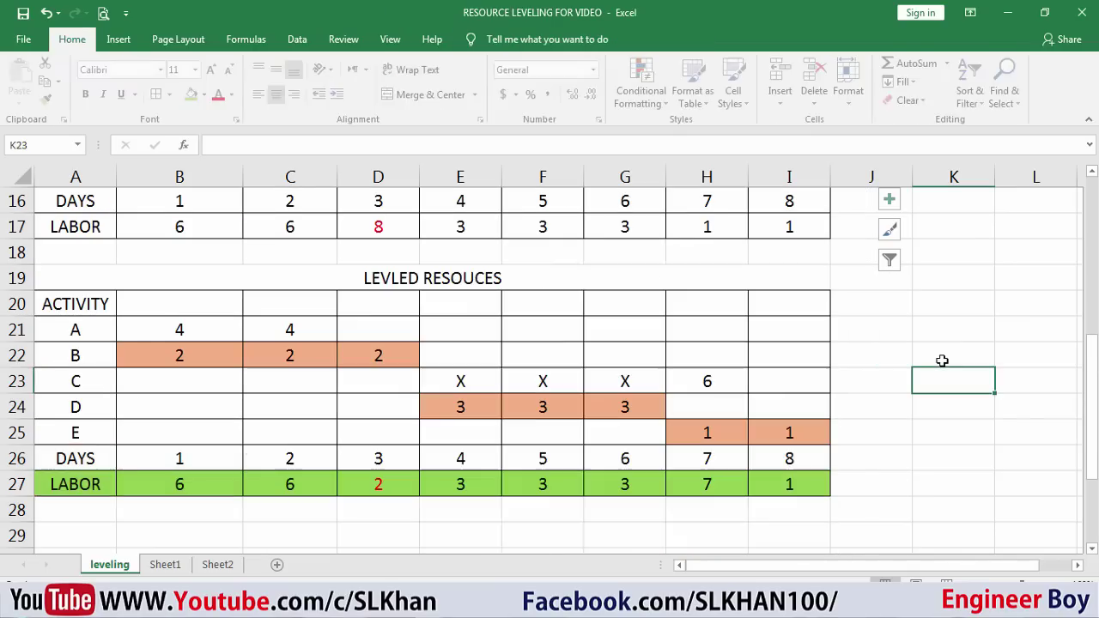
pyautogui.click(898, 326)
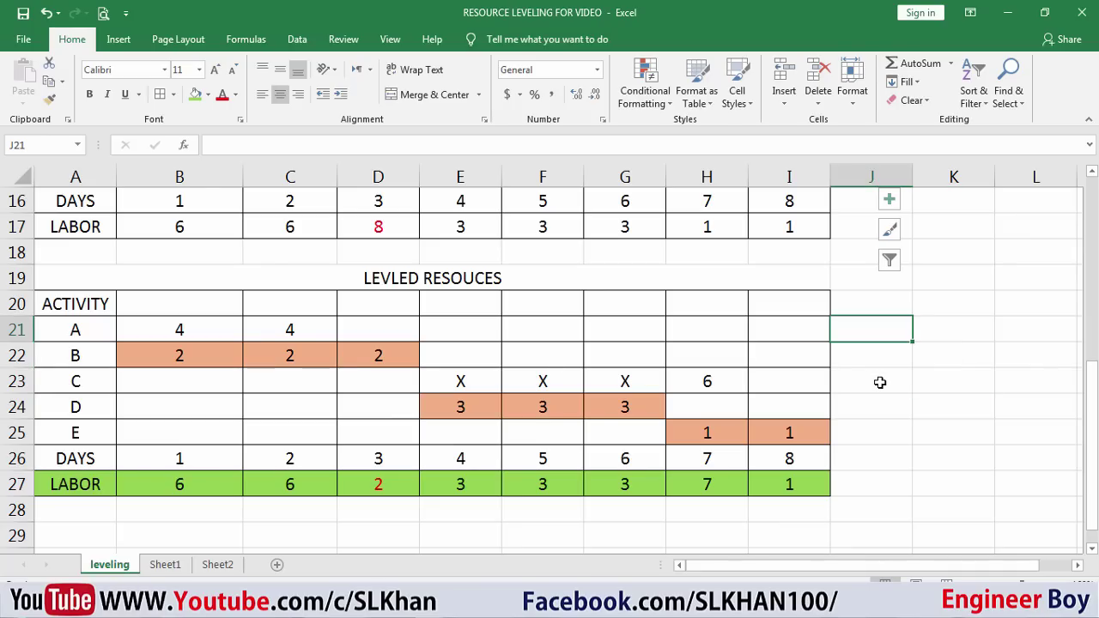